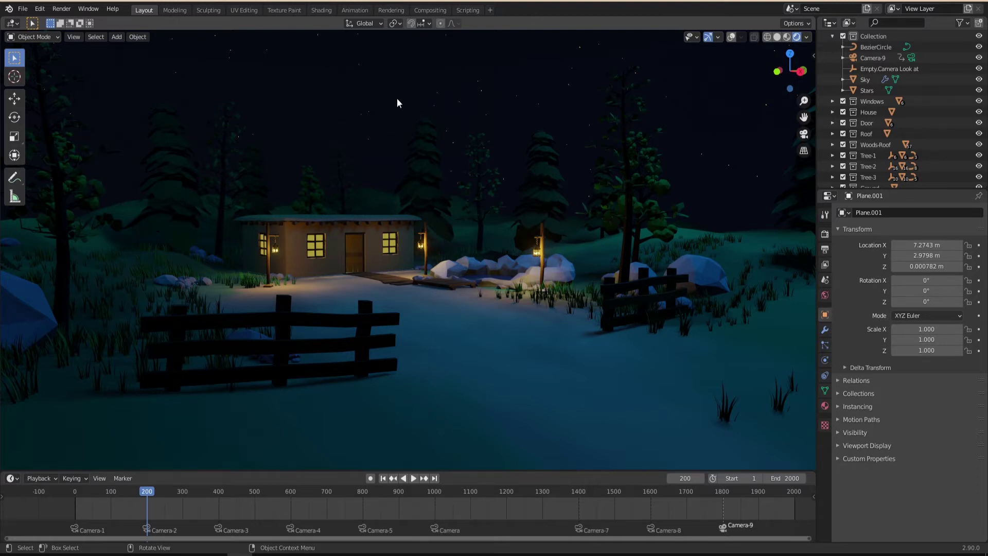
Step: Switch the viewport to solid shading and turn on the viewport overlays around the pond
{"action": "mouse_move", "coordinate": [473, 283]}
{"action": "middle_mouse_down"}
{"action": "mouse_move", "coordinate": [496, 300]}
{"action": "mouse_move", "coordinate": [490, 288]}
{"action": "middle_mouse_up"}
{"action": "scroll", "coordinate": [489, 289], "scroll_direction": "up", "scroll_amount": 5}
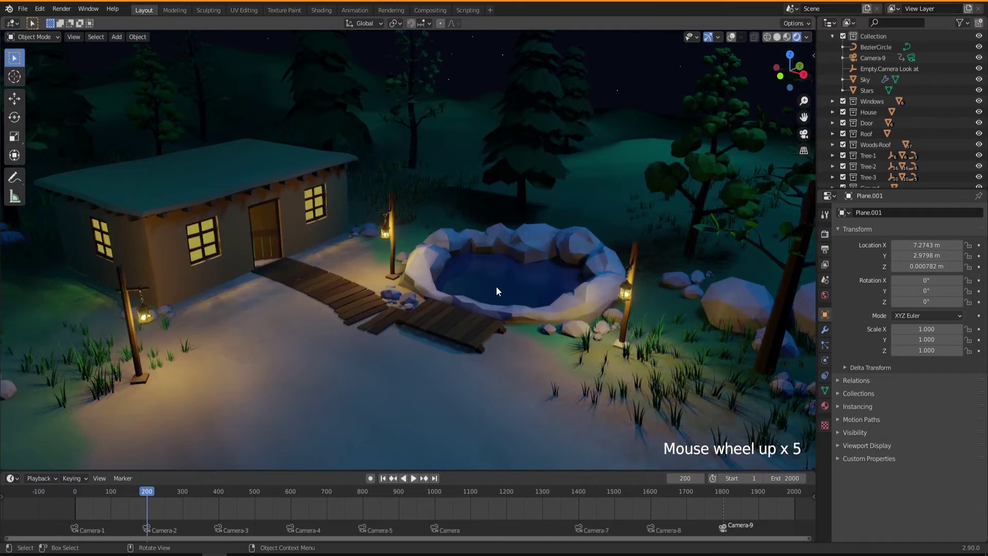
{"action": "middle_click_drag", "start_coordinate": [523, 309], "coordinate": [444, 276]}
{"action": "middle_click_drag", "start_coordinate": [501, 287], "coordinate": [481, 316]}
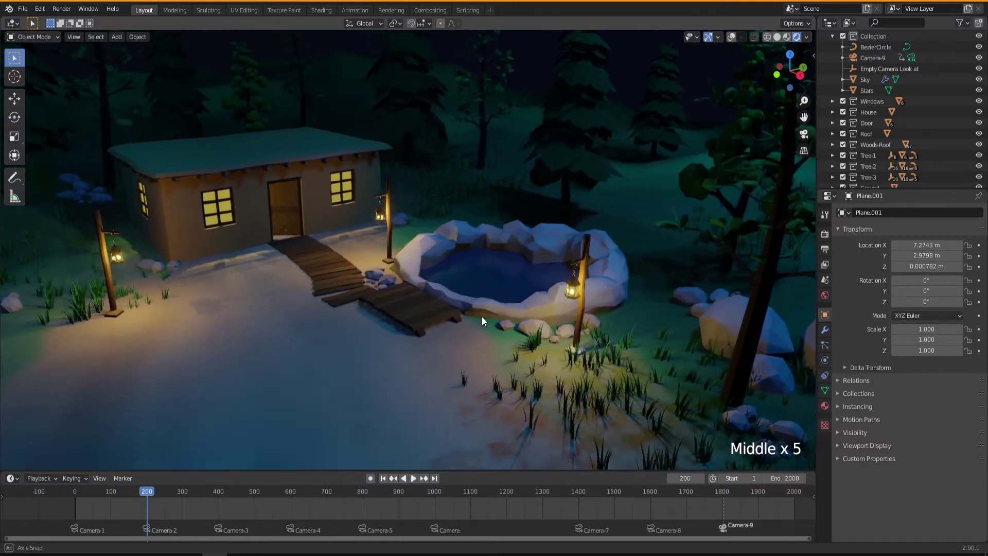
{"action": "left_click", "coordinate": [778, 38]}
{"action": "mouse_move", "coordinate": [577, 242]}
{"action": "middle_mouse_down"}
{"action": "mouse_move", "coordinate": [499, 300]}
{"action": "mouse_move", "coordinate": [536, 308]}
{"action": "middle_mouse_up"}
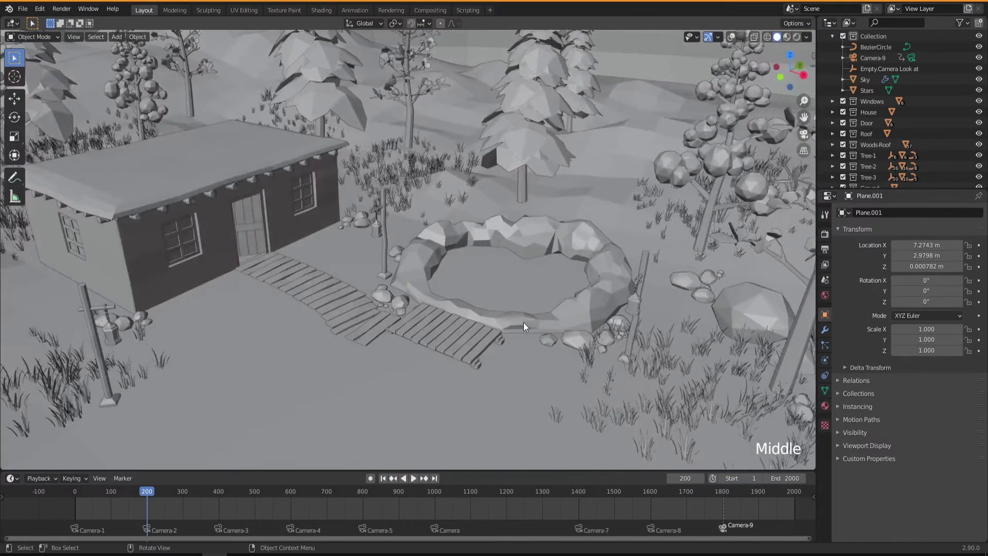
{"action": "left_click", "coordinate": [731, 37]}
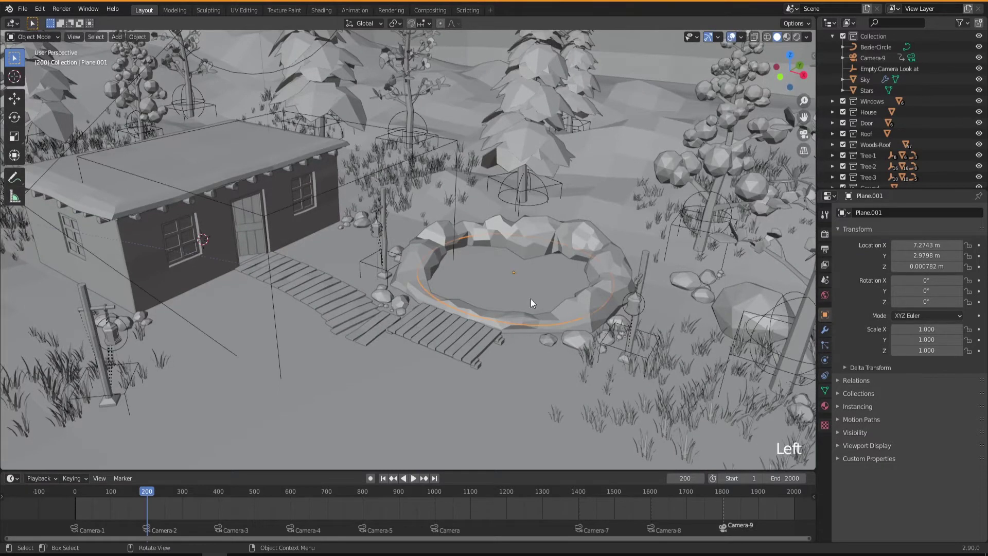
{"action": "mouse_move", "coordinate": [509, 307]}
{"action": "middle_mouse_down"}
{"action": "mouse_move", "coordinate": [507, 326]}
{"action": "mouse_move", "coordinate": [490, 273]}
{"action": "mouse_move", "coordinate": [487, 286]}
{"action": "mouse_move", "coordinate": [529, 301]}
{"action": "mouse_move", "coordinate": [498, 292]}
{"action": "middle_mouse_up"}
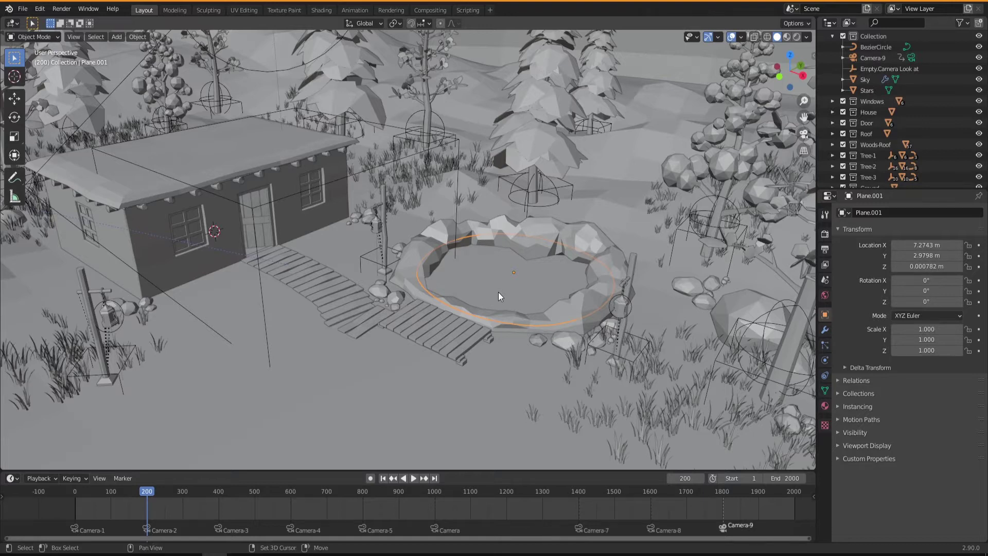
Step: Isolate the pond's water plane by hiding all unselected objects
{"action": "key", "text": "shift+h"}
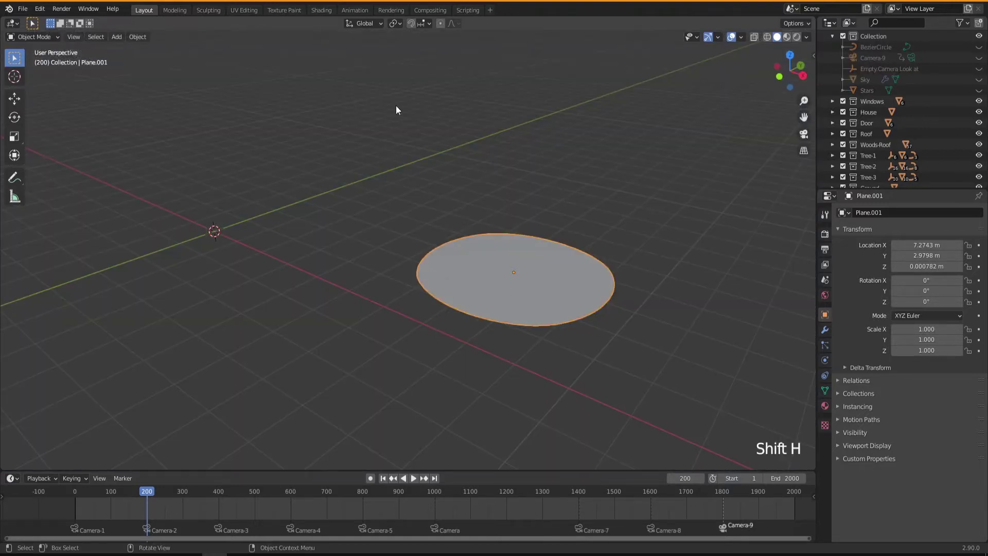
{"action": "middle_click_drag", "start_coordinate": [485, 273], "coordinate": [505, 290]}
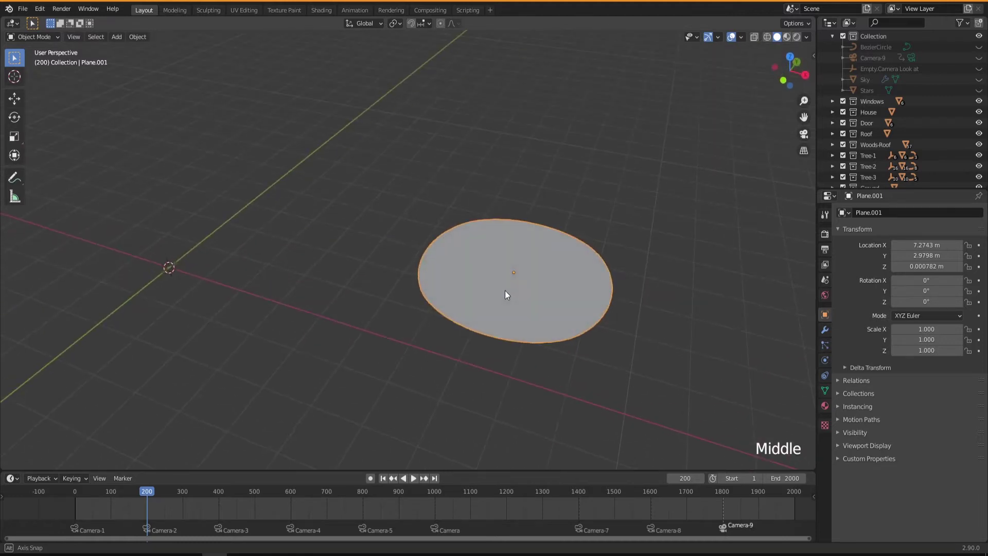
{"action": "scroll", "coordinate": [539, 280], "scroll_direction": "up", "scroll_amount": 3}
{"action": "scroll", "coordinate": [536, 302], "scroll_direction": "up", "scroll_amount": 2}
{"action": "middle_click_drag", "start_coordinate": [518, 323], "coordinate": [563, 332]}
Step: Enter Edit Mode on the water plane and select the edges around its entire outer rim in edge select mode
{"action": "key", "text": "Tab"}
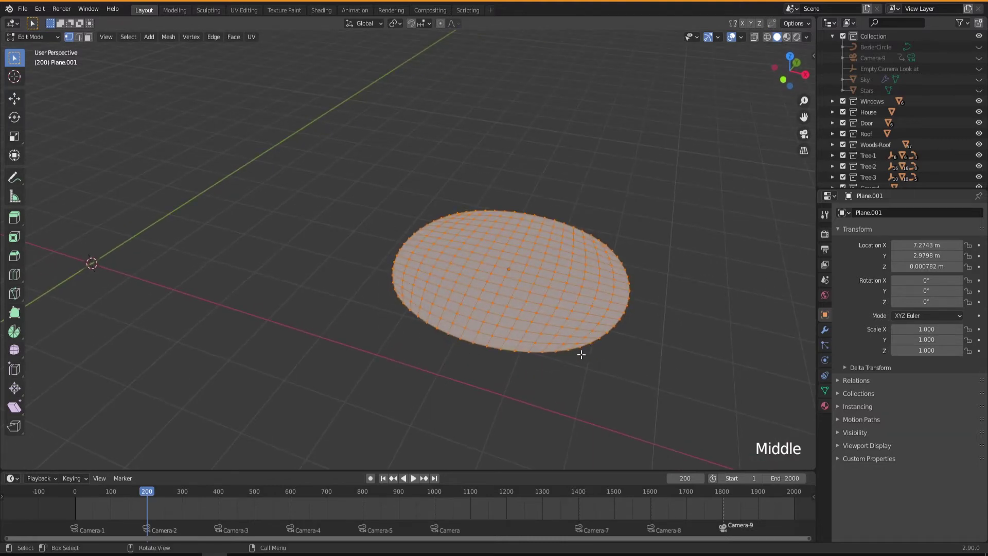
{"action": "key", "text": "2"}
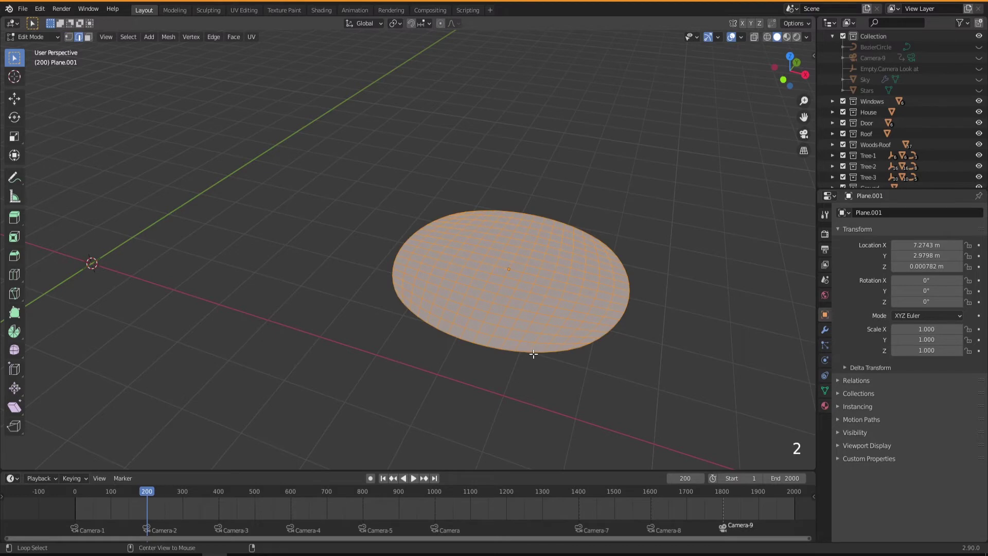
{"action": "left_click", "coordinate": [533, 353], "text": "alt"}
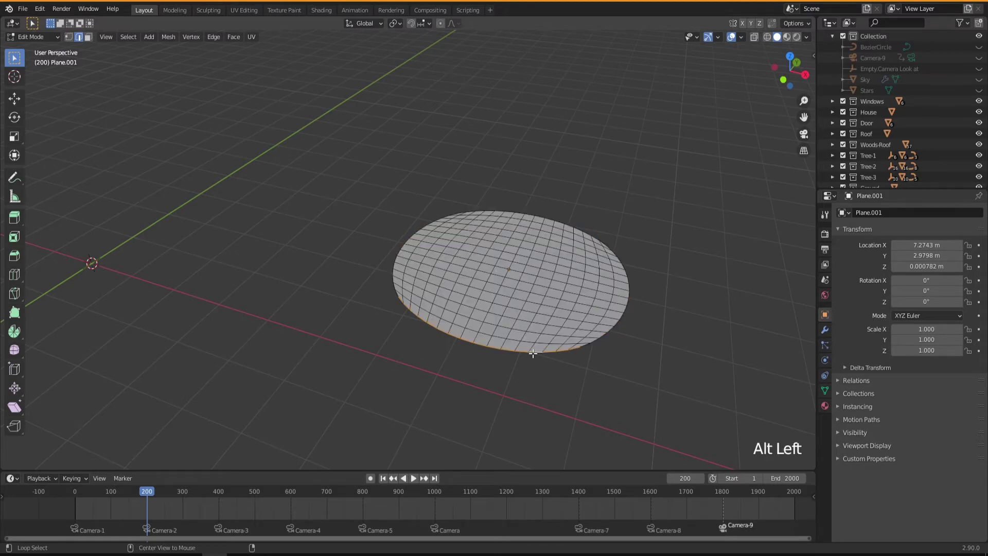
{"action": "left_click", "coordinate": [597, 342], "text": "alt+shift"}
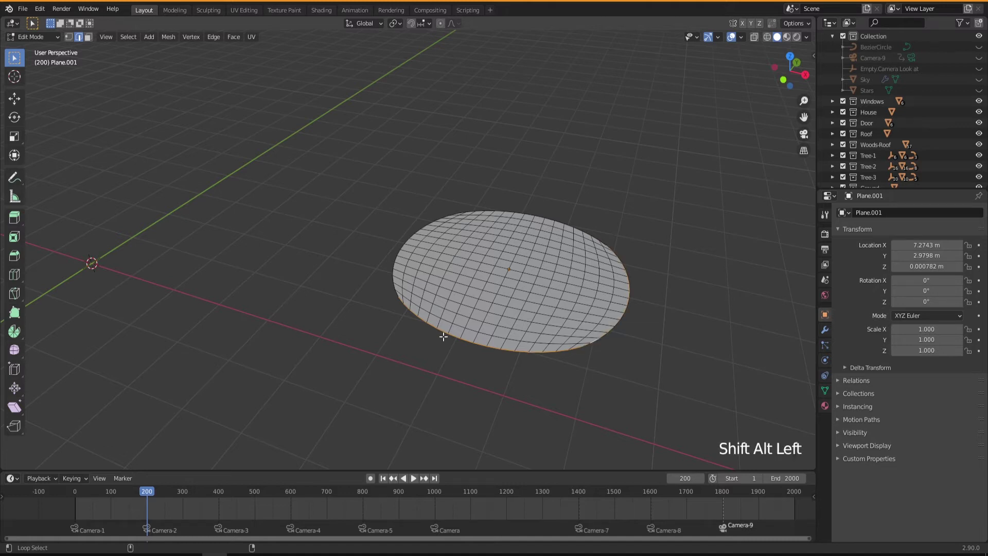
{"action": "left_click", "coordinate": [391, 283], "text": "alt+shift"}
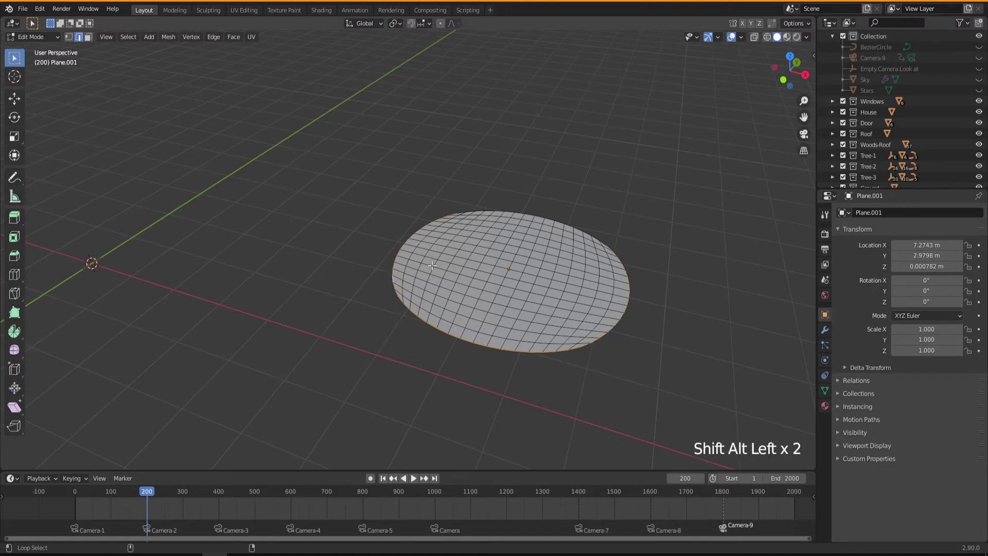
{"action": "left_click", "coordinate": [507, 211], "text": "alt+shift"}
Step: Extrude the water plane's rim edges straight down about 0.94 m along Z to form the side wall
{"action": "mouse_move", "coordinate": [539, 321]}
{"action": "middle_mouse_down"}
{"action": "mouse_move", "coordinate": [530, 299]}
{"action": "mouse_move", "coordinate": [524, 332]}
{"action": "middle_mouse_up"}
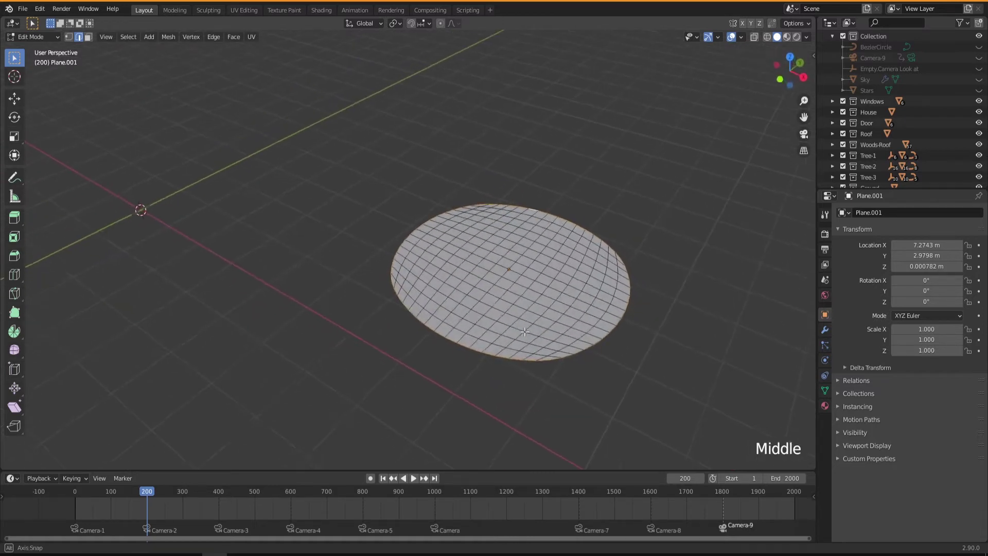
{"action": "scroll", "coordinate": [528, 330], "scroll_direction": "up", "scroll_amount": 5}
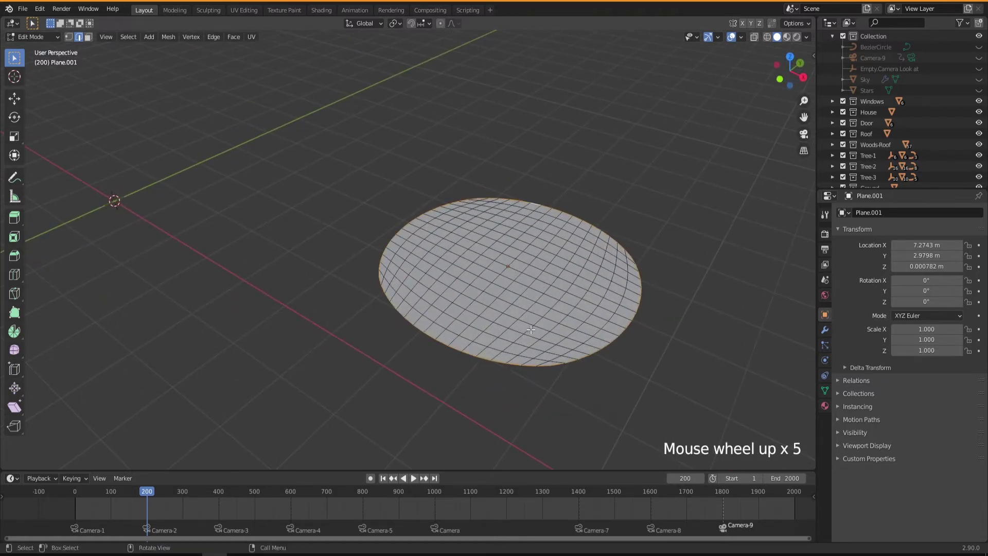
{"action": "key", "text": "KP_Decimal"}
{"action": "middle_click_drag", "start_coordinate": [526, 339], "coordinate": [508, 299]}
{"action": "middle_click_drag", "start_coordinate": [507, 365], "coordinate": [466, 302]}
{"action": "mouse_move", "coordinate": [472, 346]}
{"action": "middle_mouse_down"}
{"action": "mouse_move", "coordinate": [466, 333]}
{"action": "mouse_move", "coordinate": [487, 355]}
{"action": "middle_mouse_up"}
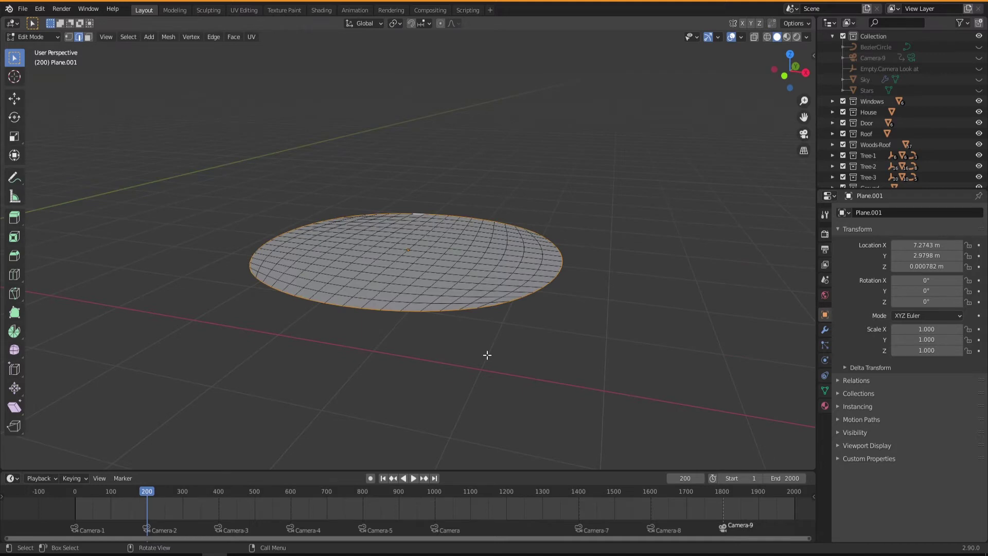
{"action": "key", "text": "e"}
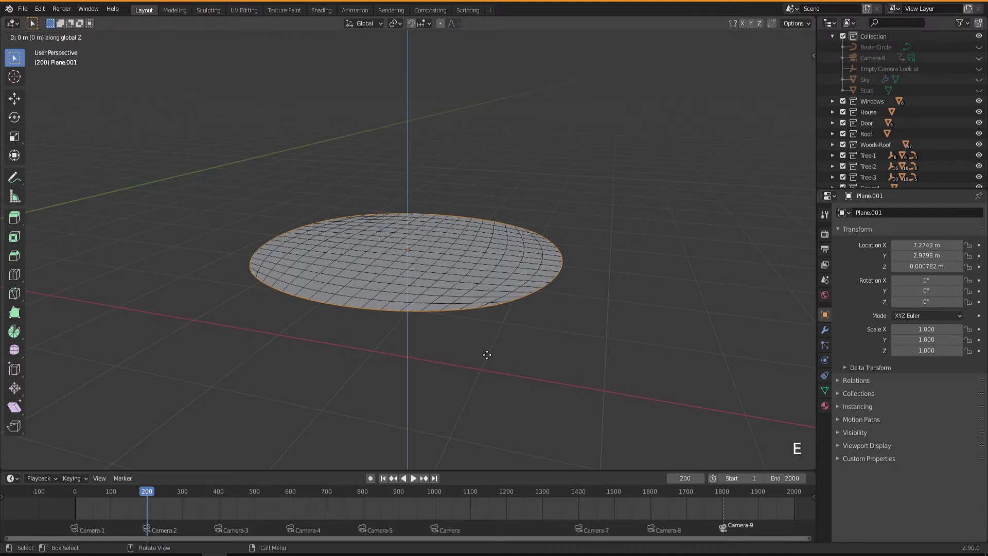
{"action": "left_click", "coordinate": [492, 419]}
{"action": "mouse_move", "coordinate": [463, 390]}
{"action": "middle_mouse_down"}
{"action": "mouse_move", "coordinate": [463, 379]}
{"action": "mouse_move", "coordinate": [497, 400]}
{"action": "mouse_move", "coordinate": [489, 409]}
{"action": "mouse_move", "coordinate": [476, 389]}
{"action": "middle_mouse_up"}
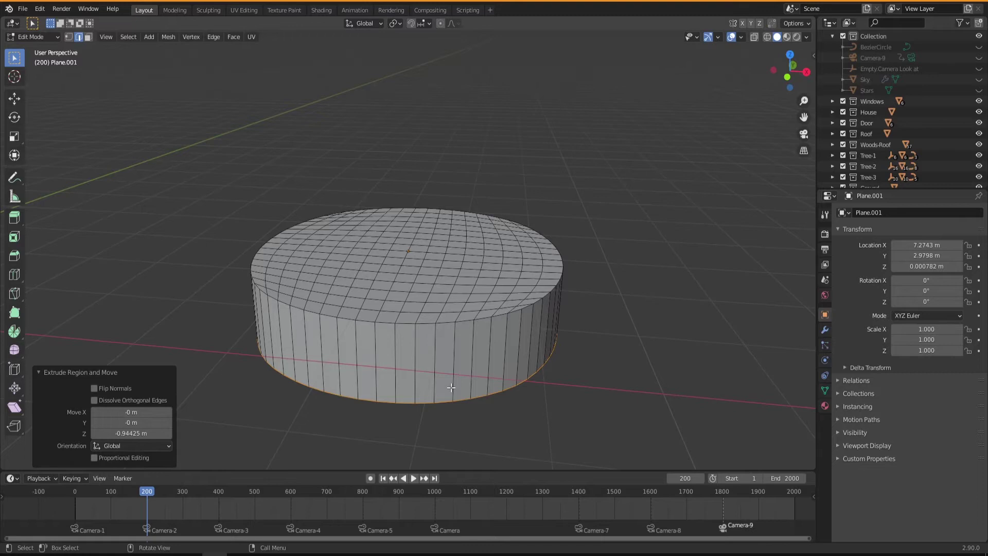
{"action": "key", "text": "Tab"}
{"action": "key", "text": "Tab"}
Step: Select all vertices of the water's upper surface in vertex select mode with X-ray enabled
{"action": "middle_click_drag", "start_coordinate": [451, 387], "coordinate": [431, 299]}
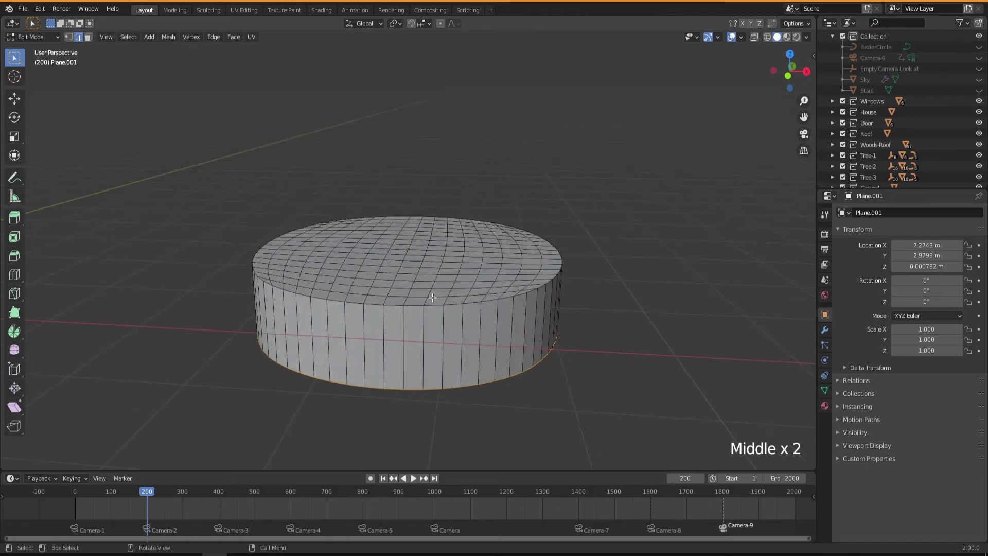
{"action": "key", "text": "1"}
{"action": "middle_click_drag", "start_coordinate": [467, 346], "coordinate": [465, 285]}
{"action": "left_click", "coordinate": [754, 37]}
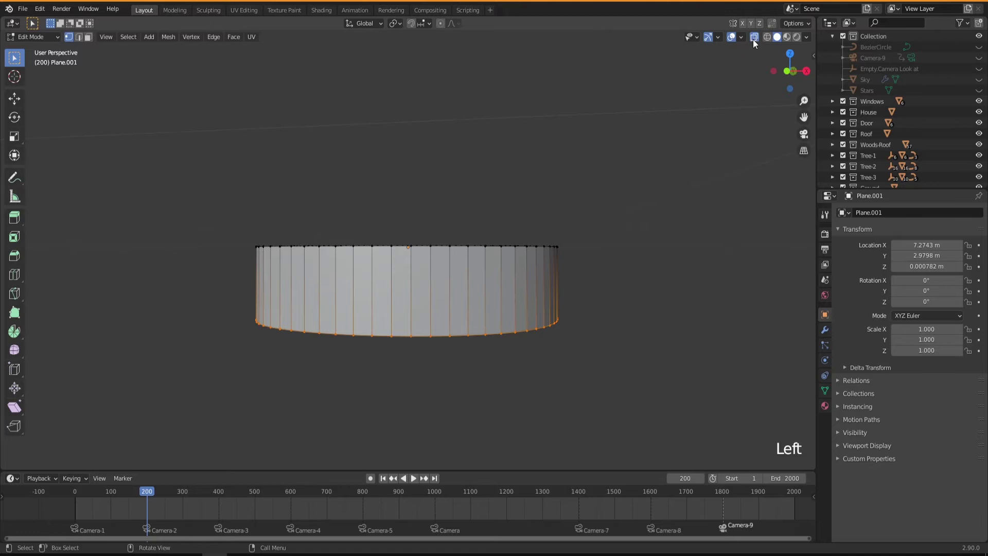
{"action": "left_click_drag", "start_coordinate": [241, 211], "coordinate": [586, 257]}
{"action": "middle_click_drag", "start_coordinate": [503, 296], "coordinate": [489, 326]}
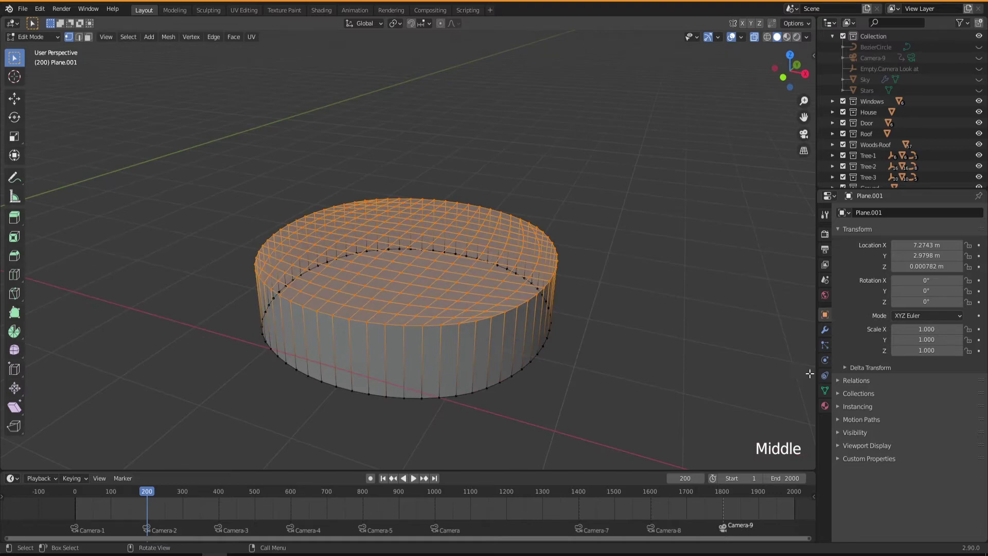
Step: Create a vertex group named Waves and assign the selected upper surface vertices to it
{"action": "triple_click", "coordinate": [824, 390]}
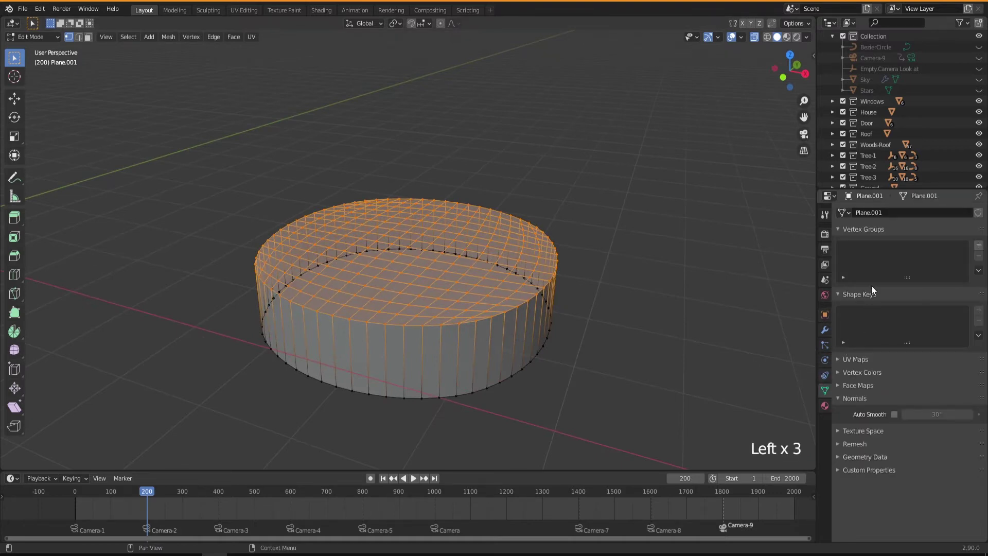
{"action": "middle_click_drag", "start_coordinate": [499, 230], "coordinate": [487, 244]}
{"action": "middle_click_drag", "start_coordinate": [355, 258], "coordinate": [375, 251]}
{"action": "middle_click_drag", "start_coordinate": [472, 244], "coordinate": [468, 247]}
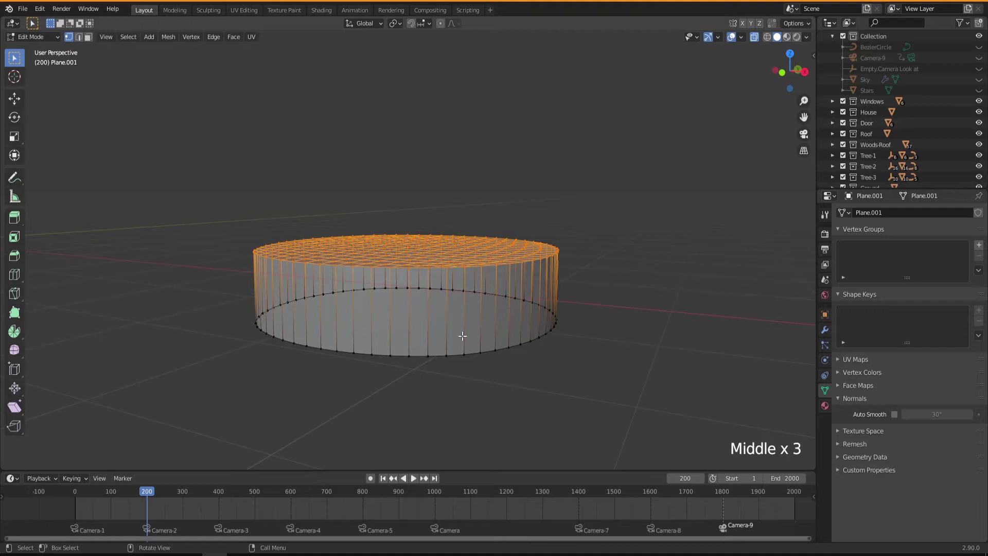
{"action": "middle_click_drag", "start_coordinate": [407, 313], "coordinate": [455, 288]}
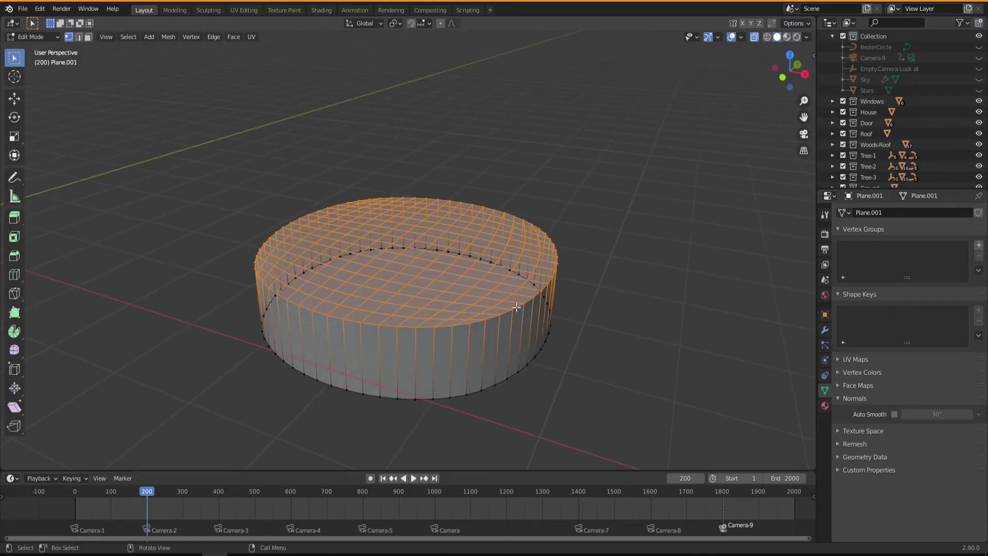
{"action": "left_click", "coordinate": [979, 246]}
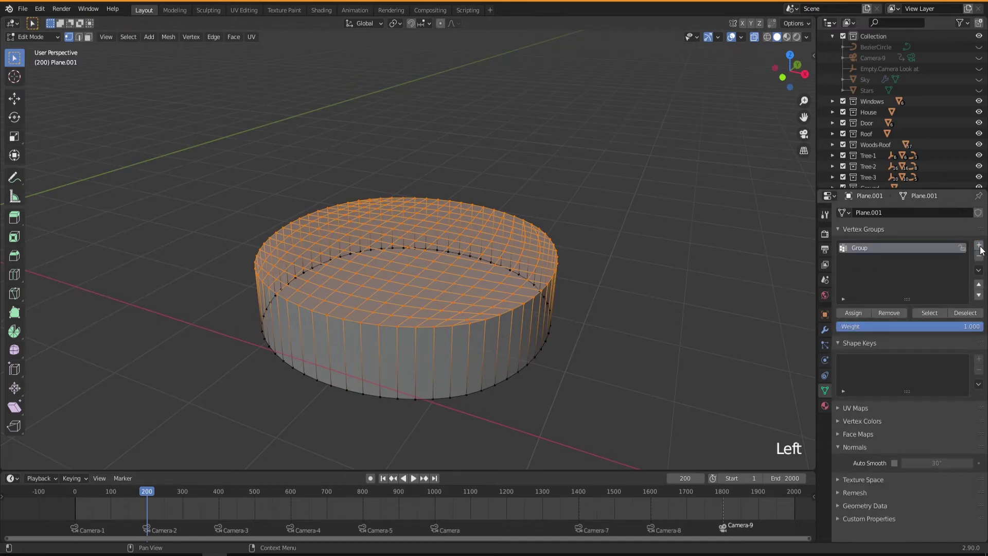
{"action": "double_click", "coordinate": [864, 249]}
{"action": "type", "text": "Waves"}
{"action": "left_click", "coordinate": [857, 313]}
Step: Deselect and reselect the Waves group's vertices to check which part of the mesh it covers
{"action": "middle_click_drag", "start_coordinate": [446, 309], "coordinate": [444, 301]}
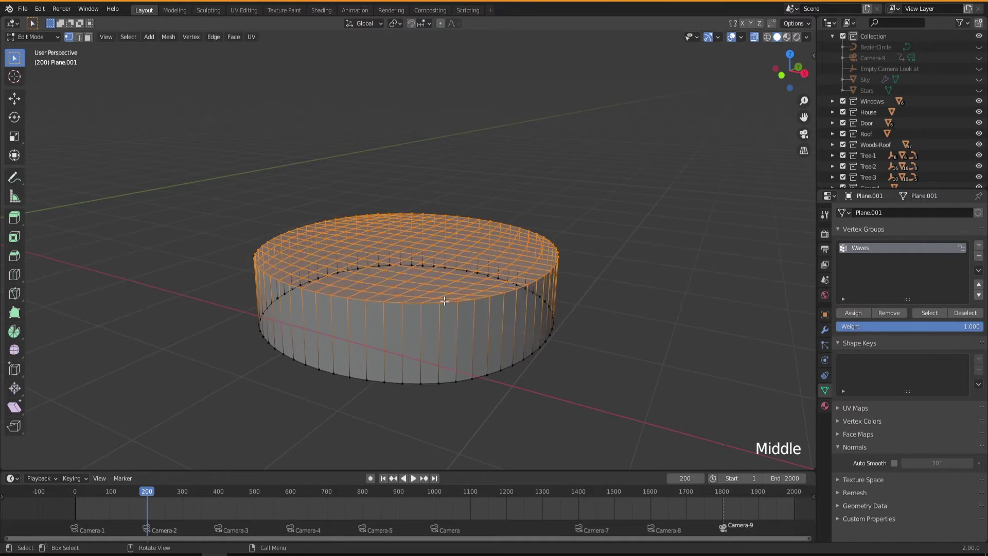
{"action": "left_click", "coordinate": [962, 313]}
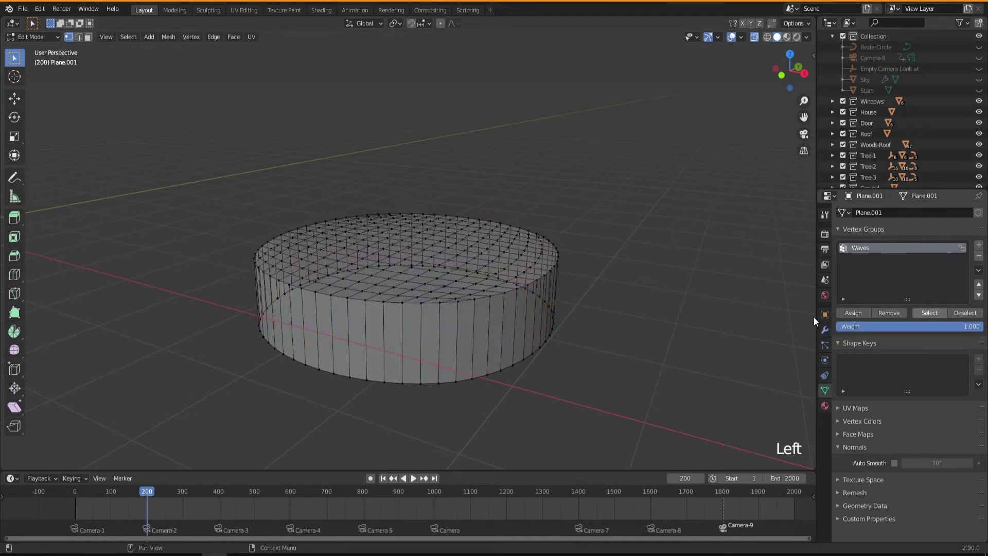
{"action": "left_click", "coordinate": [930, 313]}
{"action": "middle_click_drag", "start_coordinate": [563, 331], "coordinate": [514, 306]}
{"action": "middle_click_drag", "start_coordinate": [406, 270], "coordinate": [452, 297]}
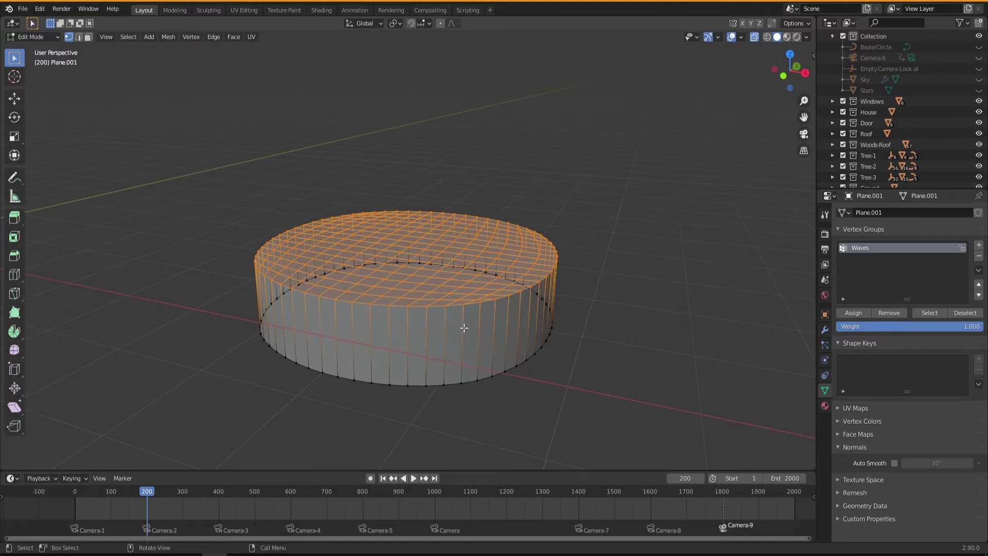
Step: Return to Object Mode and add a Displace modifier to the water mesh
{"action": "key", "text": "Tab"}
{"action": "mouse_move", "coordinate": [462, 339]}
{"action": "middle_mouse_down"}
{"action": "mouse_move", "coordinate": [441, 331]}
{"action": "mouse_move", "coordinate": [464, 345]}
{"action": "middle_mouse_up"}
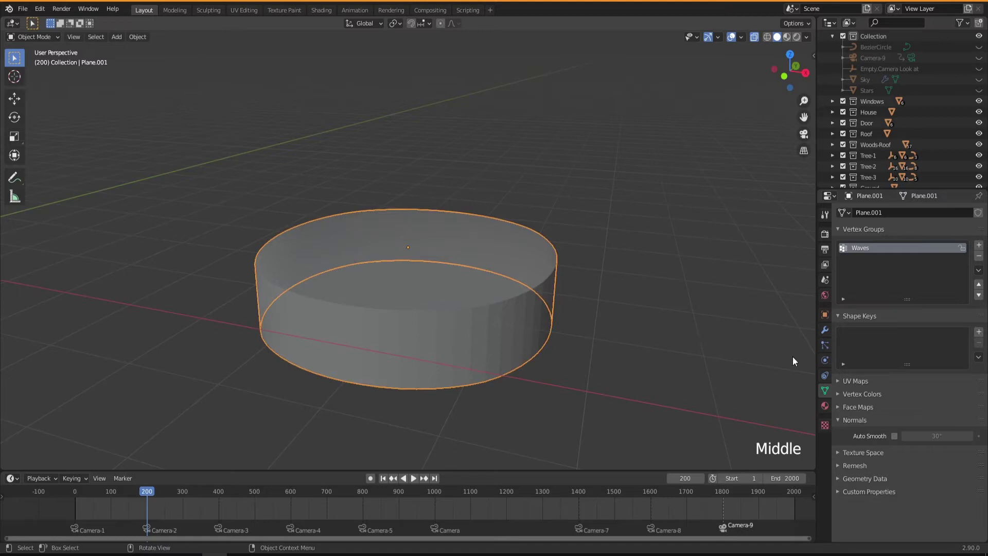
{"action": "left_click", "coordinate": [826, 330]}
{"action": "left_click", "coordinate": [878, 212]}
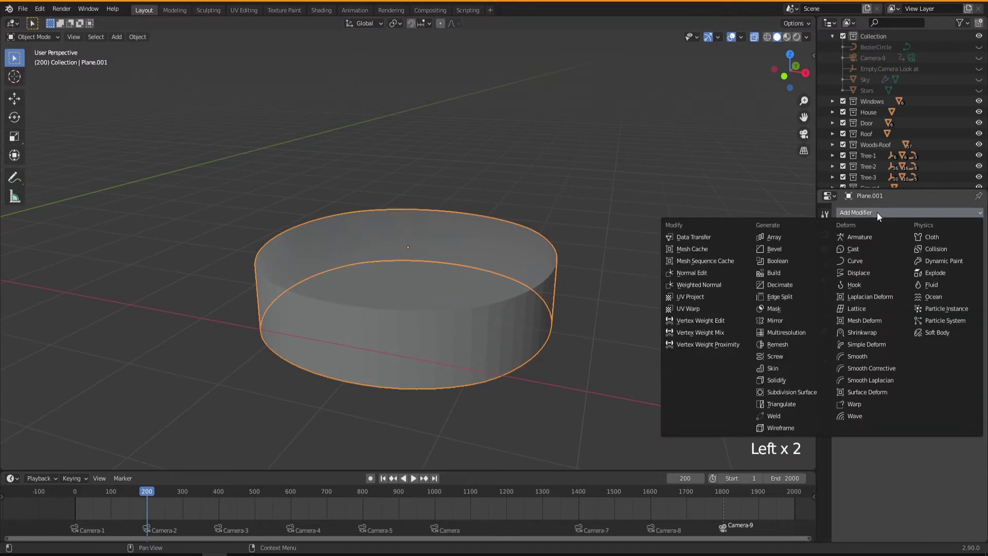
{"action": "left_click", "coordinate": [866, 271]}
{"action": "middle_click_drag", "start_coordinate": [494, 313], "coordinate": [481, 336]}
{"action": "scroll", "coordinate": [473, 327], "scroll_direction": "up", "scroll_amount": 2}
{"action": "scroll", "coordinate": [497, 317], "scroll_direction": "down", "scroll_amount": 1}
{"action": "scroll", "coordinate": [497, 324], "scroll_direction": "down", "scroll_amount": 1}
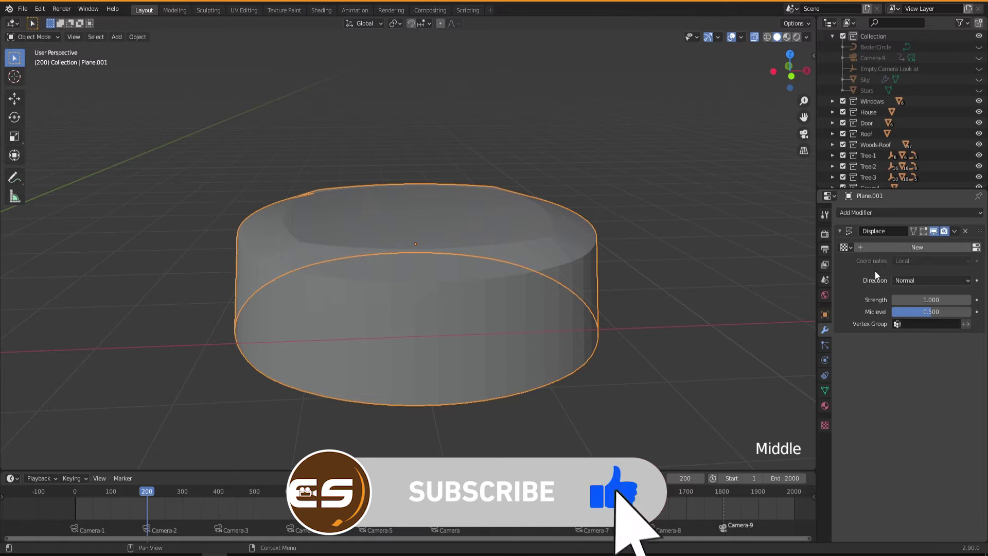
Step: Limit the Displace modifier to the Waves vertex group and inspect the water mesh's shape
{"action": "mouse_move", "coordinate": [427, 330]}
{"action": "middle_mouse_down"}
{"action": "mouse_move", "coordinate": [442, 329]}
{"action": "mouse_move", "coordinate": [426, 328]}
{"action": "mouse_move", "coordinate": [434, 337]}
{"action": "middle_mouse_up"}
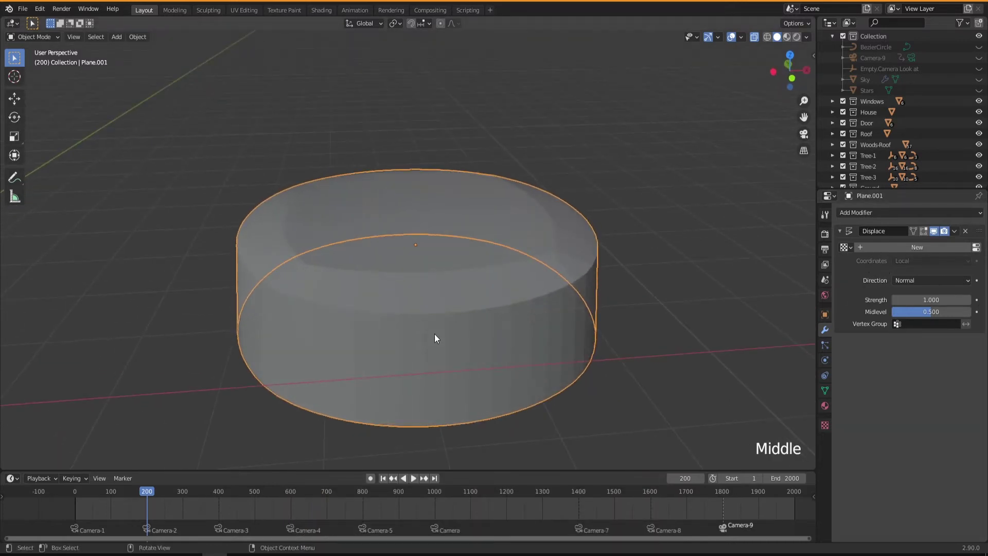
{"action": "middle_click_drag", "start_coordinate": [434, 289], "coordinate": [418, 309]}
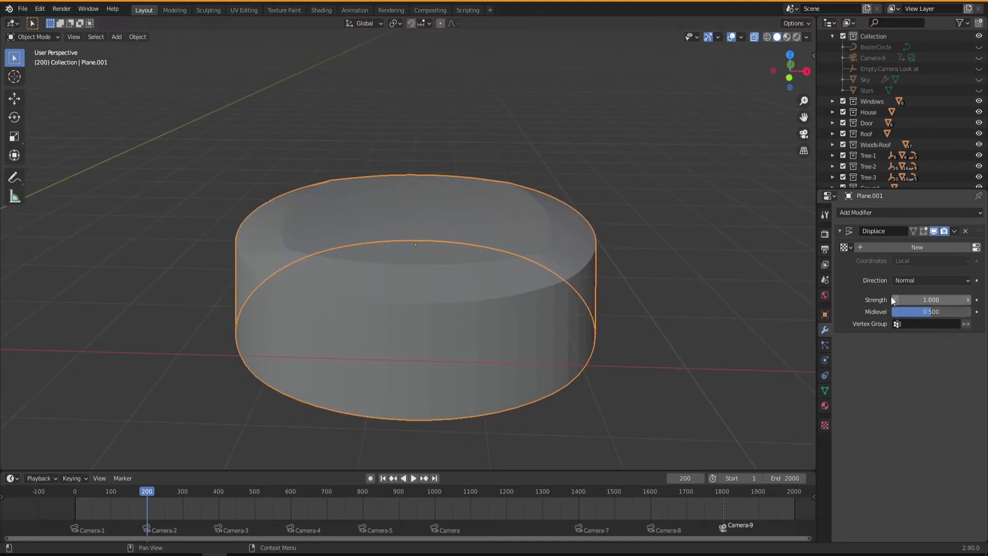
{"action": "left_click", "coordinate": [896, 323]}
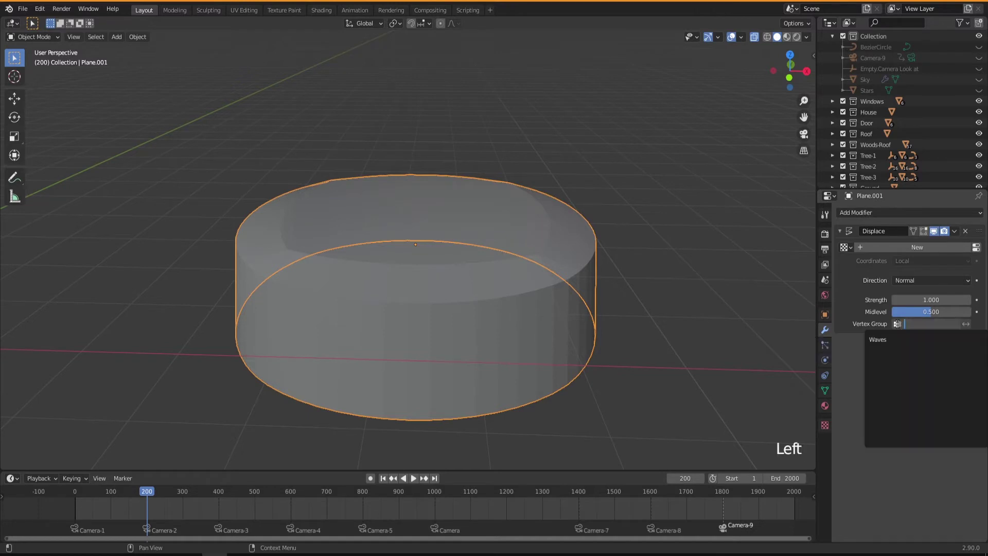
{"action": "left_click", "coordinate": [881, 339]}
{"action": "middle_click_drag", "start_coordinate": [522, 311], "coordinate": [487, 304]}
{"action": "middle_click_drag", "start_coordinate": [431, 277], "coordinate": [494, 295]}
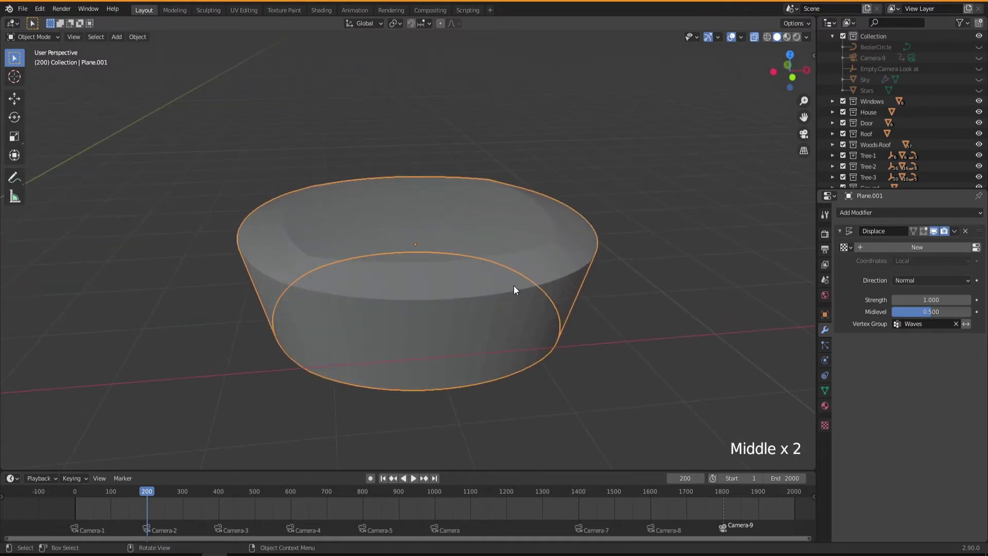
{"action": "middle_click_drag", "start_coordinate": [474, 234], "coordinate": [476, 306]}
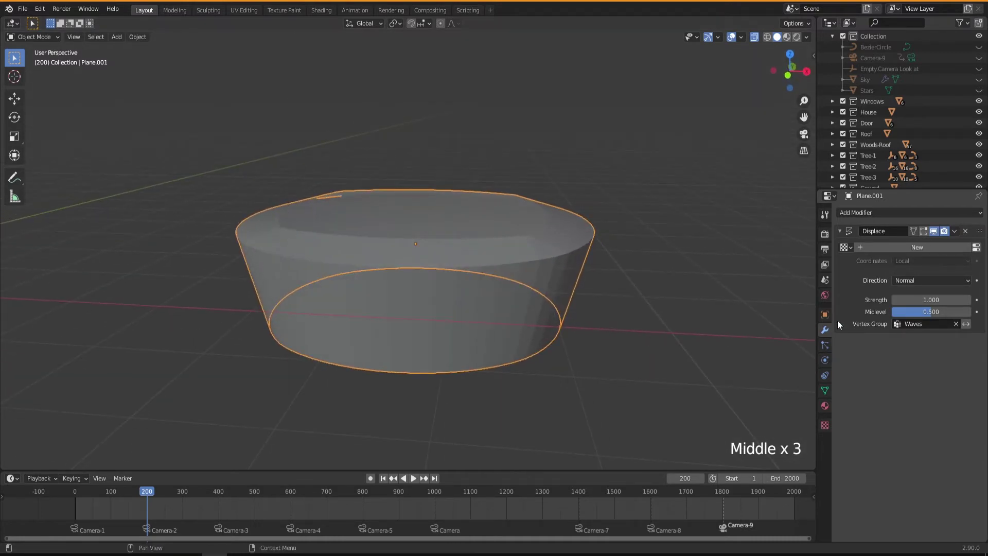
Step: Give the water's Displace modifier a new texture and set its displacement direction to Z
{"action": "left_click", "coordinate": [902, 248]}
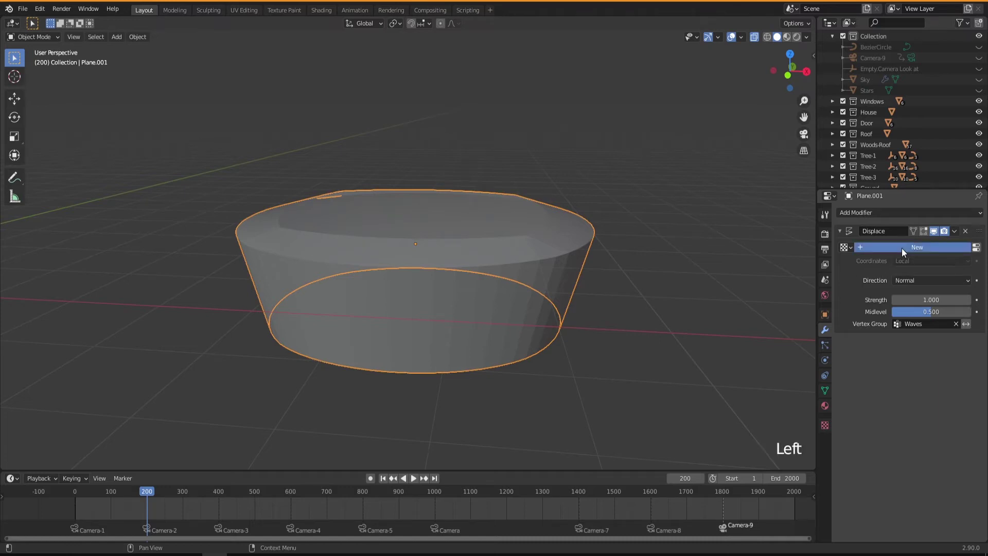
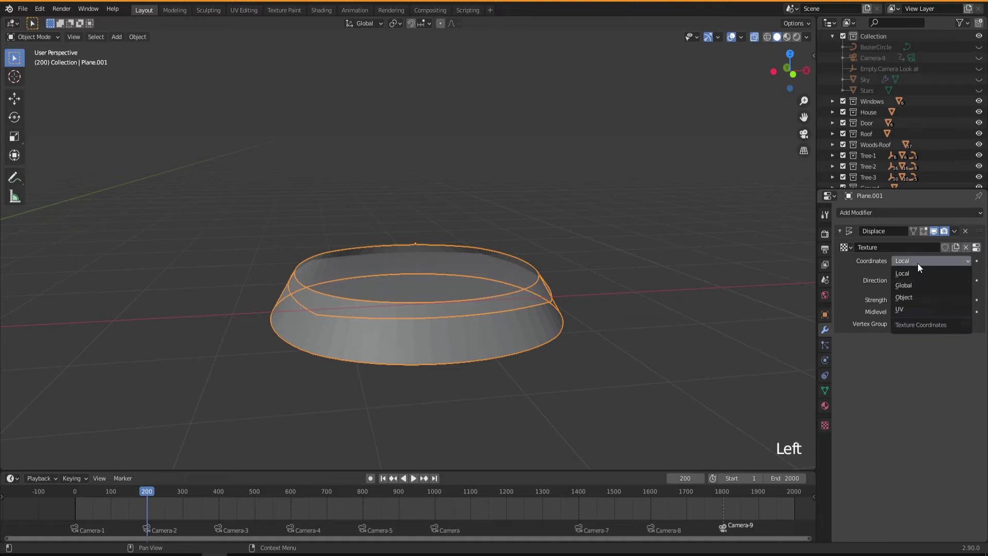
{"action": "left_click", "coordinate": [922, 280]}
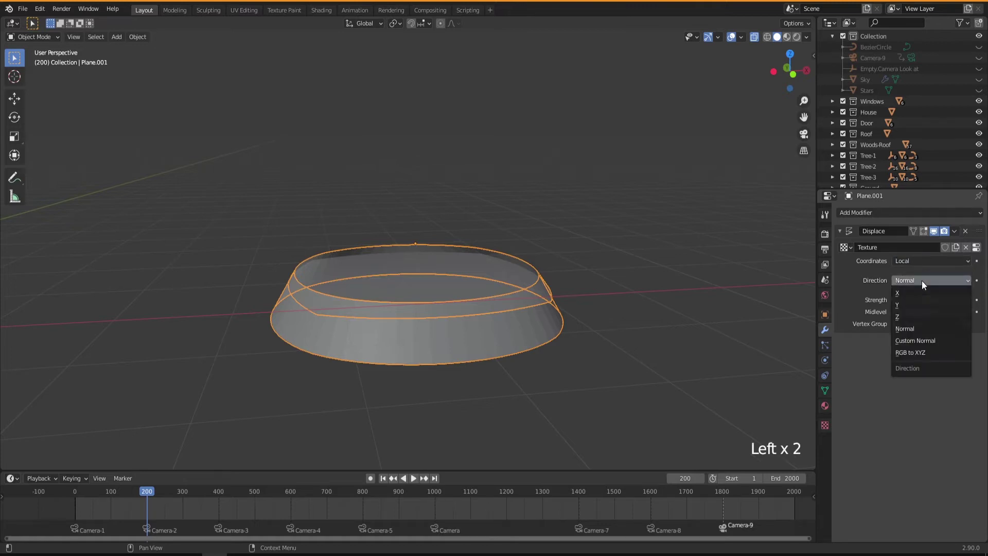
{"action": "left_click", "coordinate": [904, 317]}
{"action": "middle_click_drag", "start_coordinate": [513, 329], "coordinate": [432, 328]}
{"action": "scroll", "coordinate": [430, 316], "scroll_direction": "up", "scroll_amount": 2}
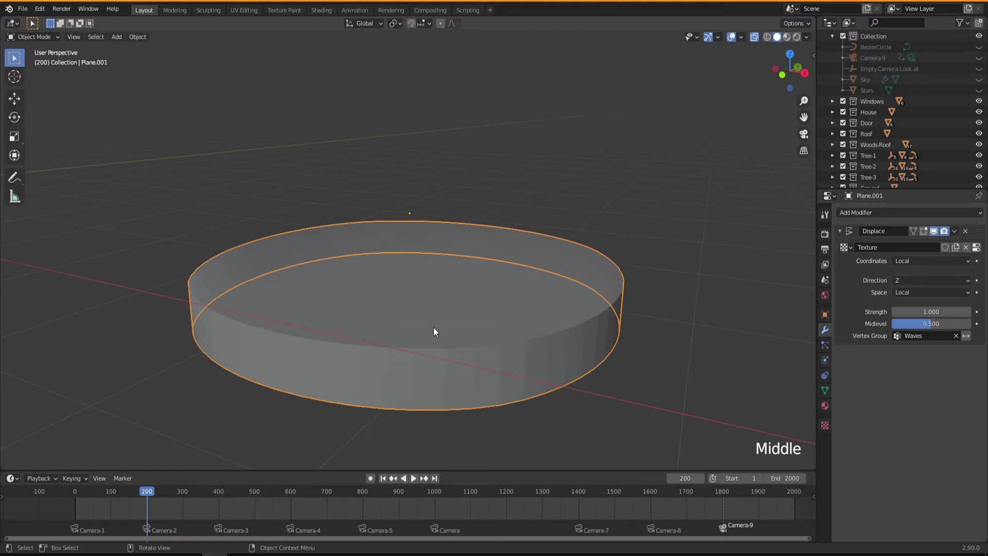
Step: Rename the Displace modifier's texture to Water Waves in the texture settings
{"action": "left_click", "coordinate": [826, 426]}
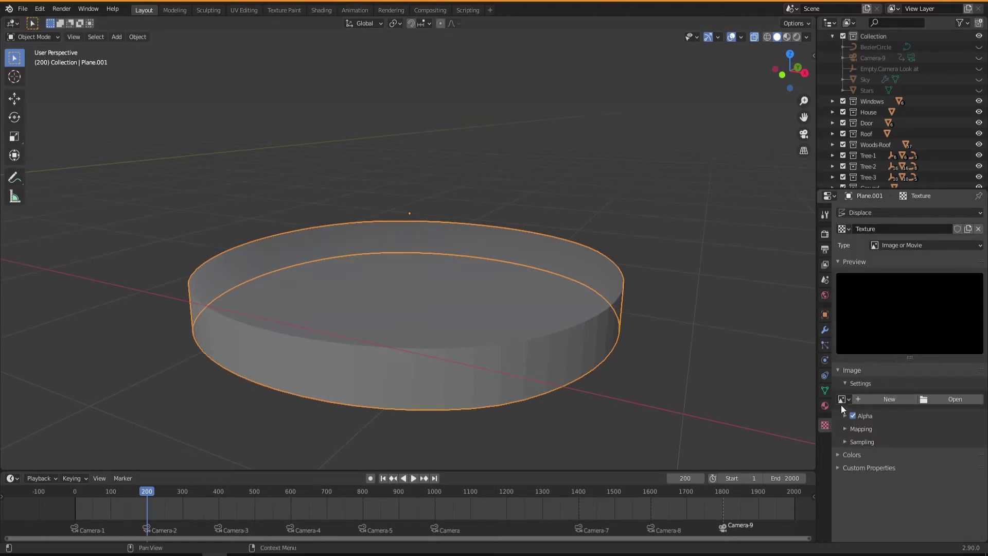
{"action": "left_click", "coordinate": [825, 330]}
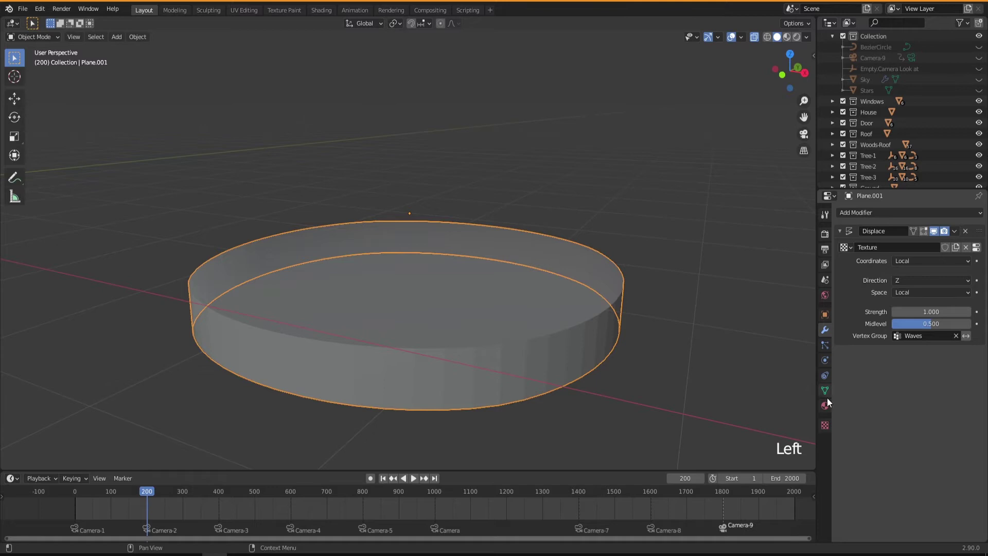
{"action": "left_click", "coordinate": [825, 425]}
{"action": "left_click", "coordinate": [884, 229]}
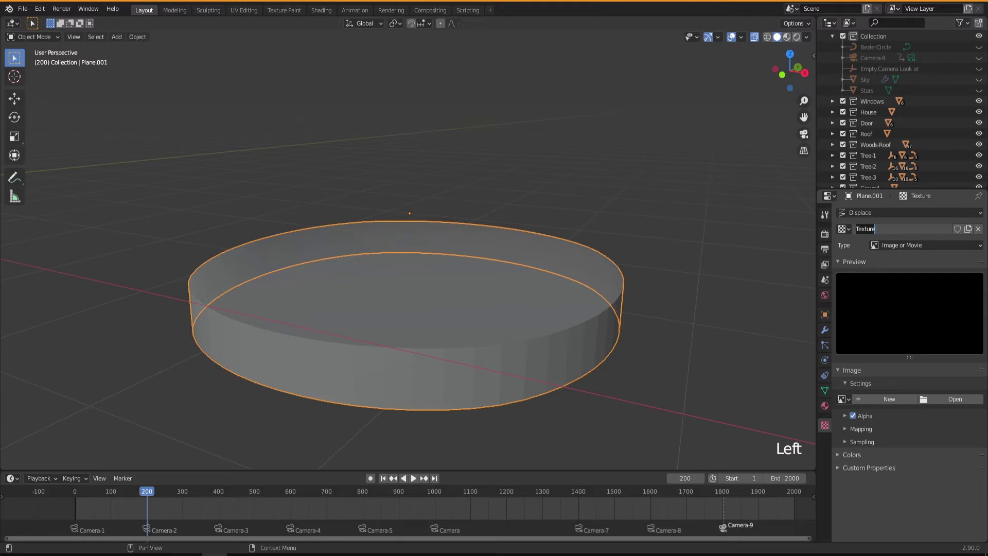
{"action": "left_click", "coordinate": [824, 332]}
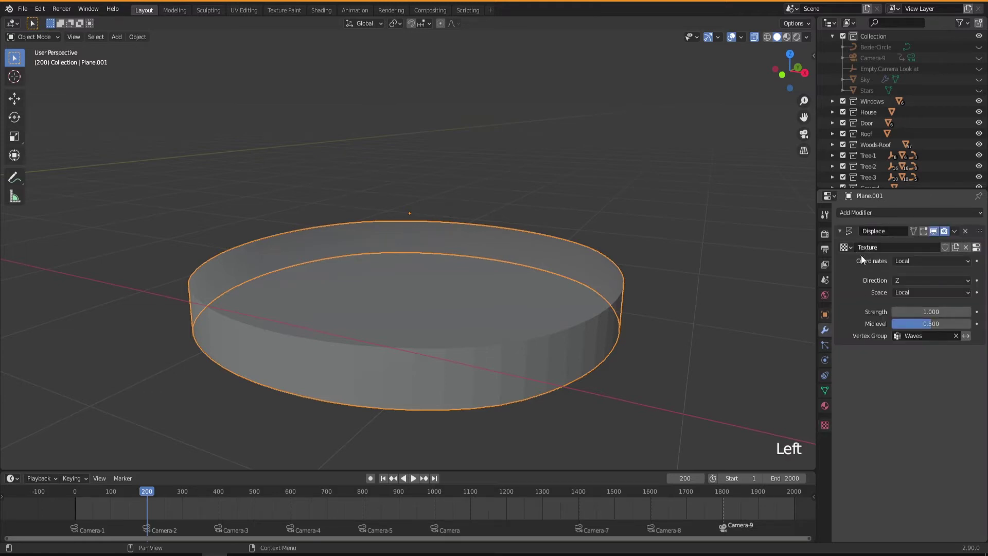
{"action": "left_click", "coordinate": [825, 425]}
{"action": "left_click", "coordinate": [869, 229]}
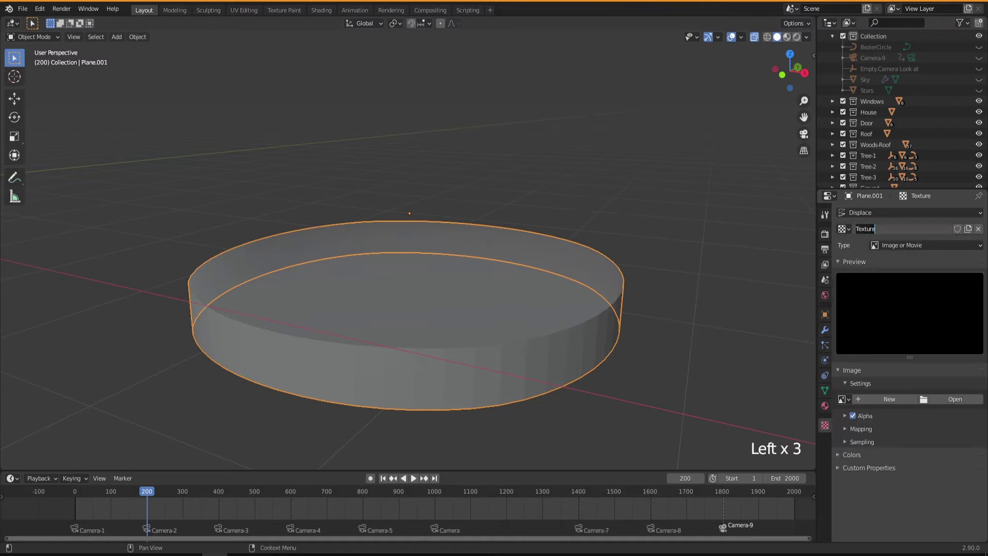
{"action": "type", "text": "Water Waves"}
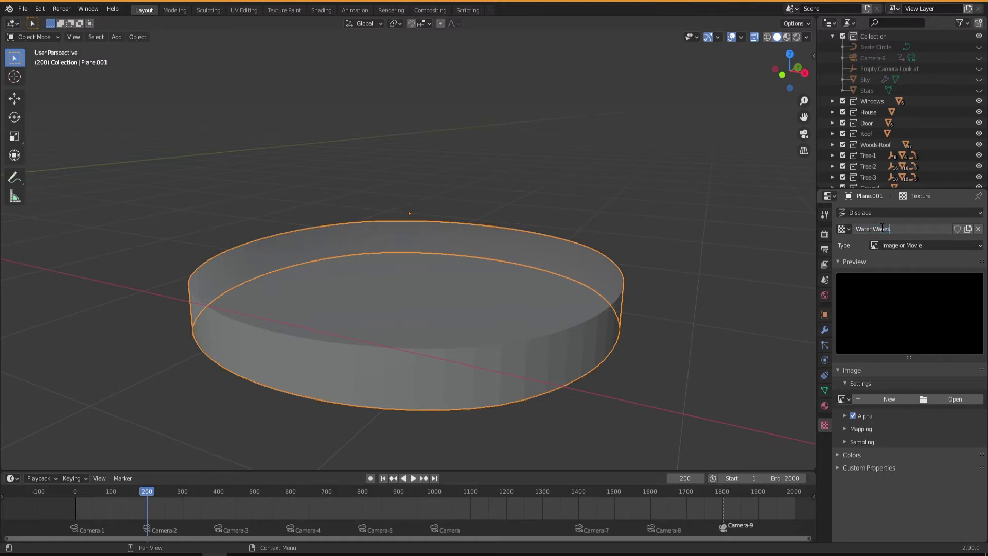
{"action": "key", "text": "Return"}
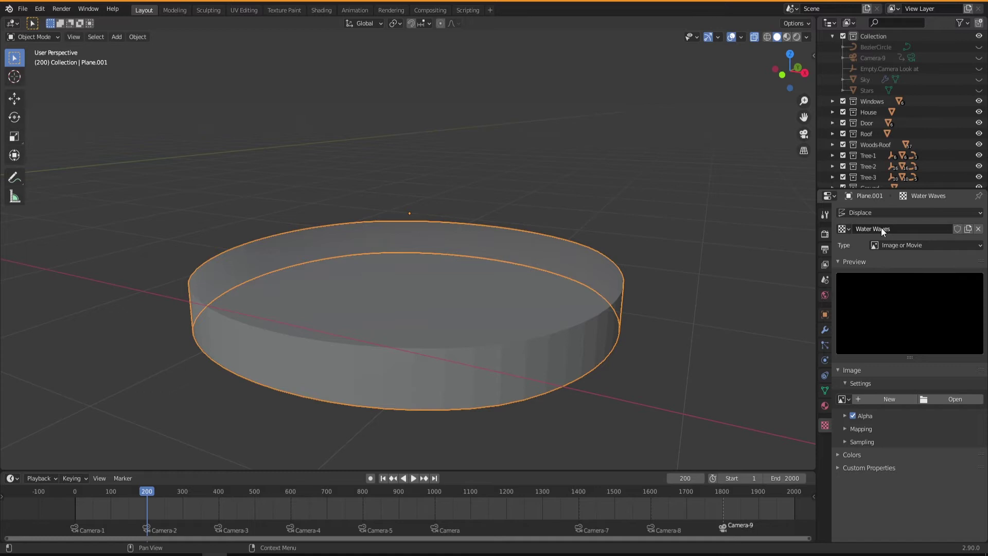
Step: Change the Water Waves texture type to Clouds and inspect the displaced surface
{"action": "left_click", "coordinate": [825, 330]}
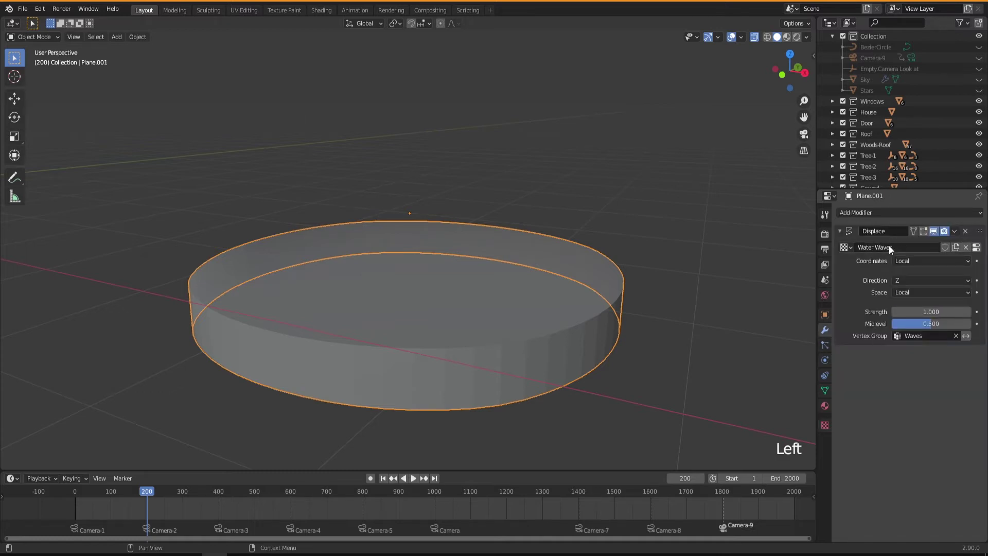
{"action": "left_click", "coordinate": [824, 425]}
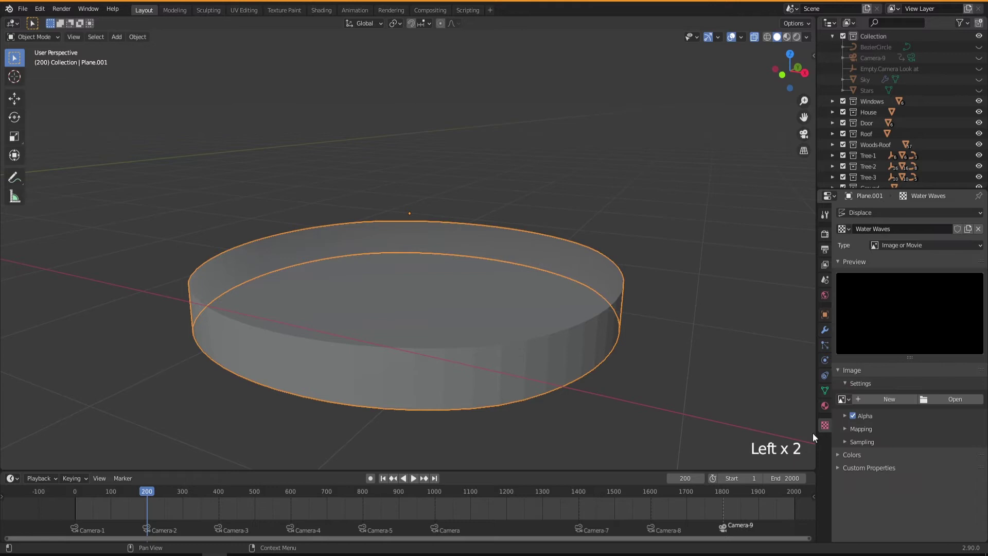
{"action": "left_click", "coordinate": [825, 331]}
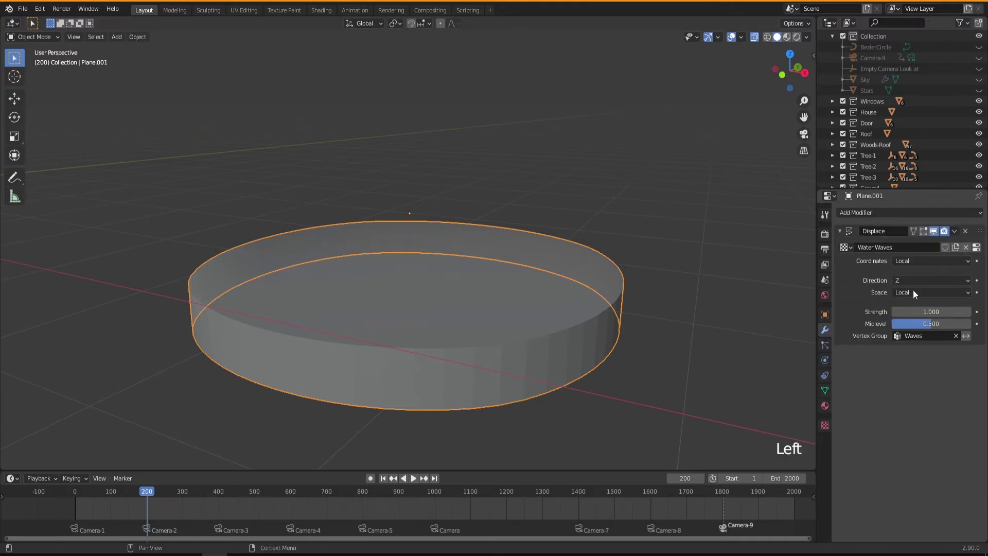
{"action": "left_click", "coordinate": [825, 425]}
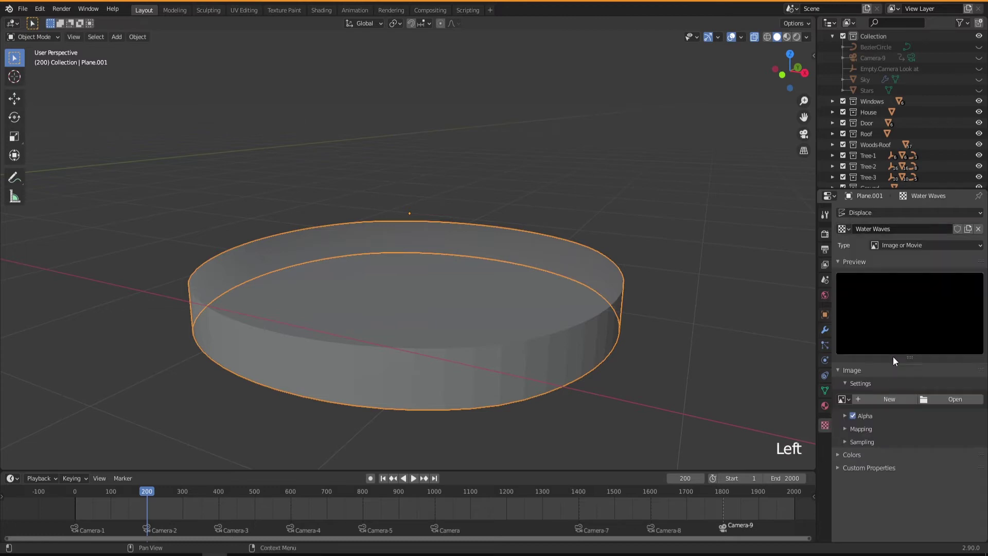
{"action": "left_click", "coordinate": [934, 245]}
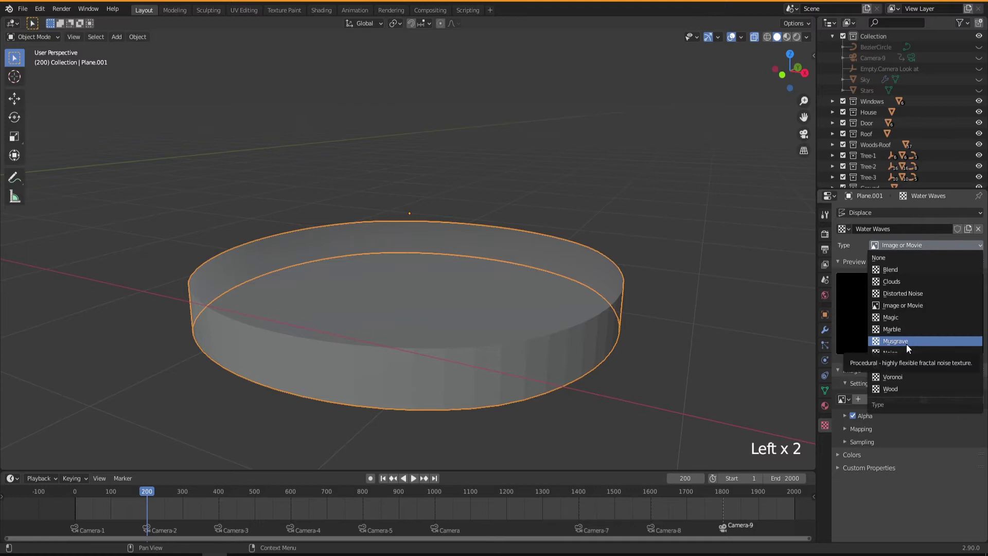
{"action": "left_click", "coordinate": [894, 282]}
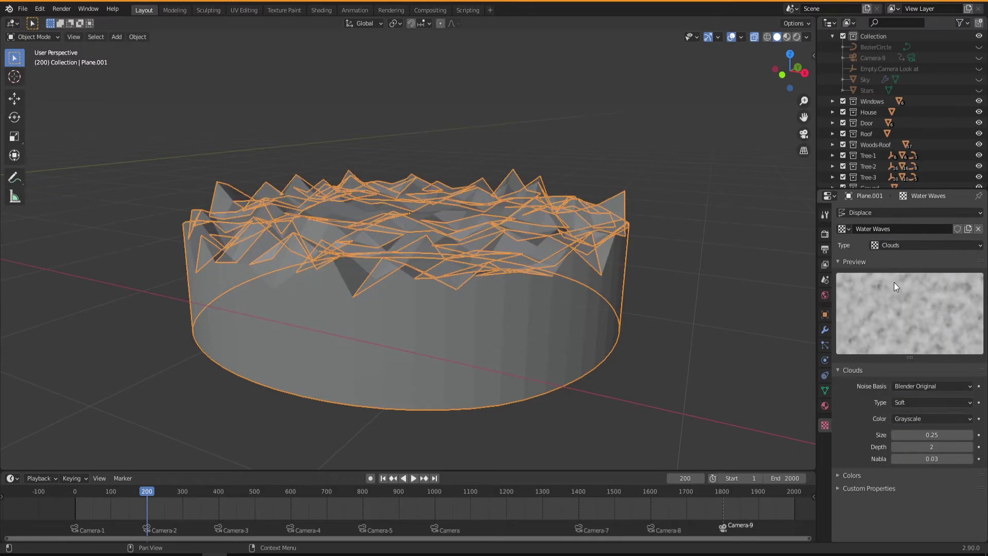
{"action": "mouse_move", "coordinate": [451, 304]}
{"action": "middle_mouse_down"}
{"action": "mouse_move", "coordinate": [399, 309]}
{"action": "mouse_move", "coordinate": [457, 311]}
{"action": "mouse_move", "coordinate": [477, 362]}
{"action": "mouse_move", "coordinate": [462, 310]}
{"action": "mouse_move", "coordinate": [437, 344]}
{"action": "mouse_move", "coordinate": [433, 308]}
{"action": "middle_mouse_up"}
{"action": "middle_click_drag", "start_coordinate": [389, 261], "coordinate": [459, 280]}
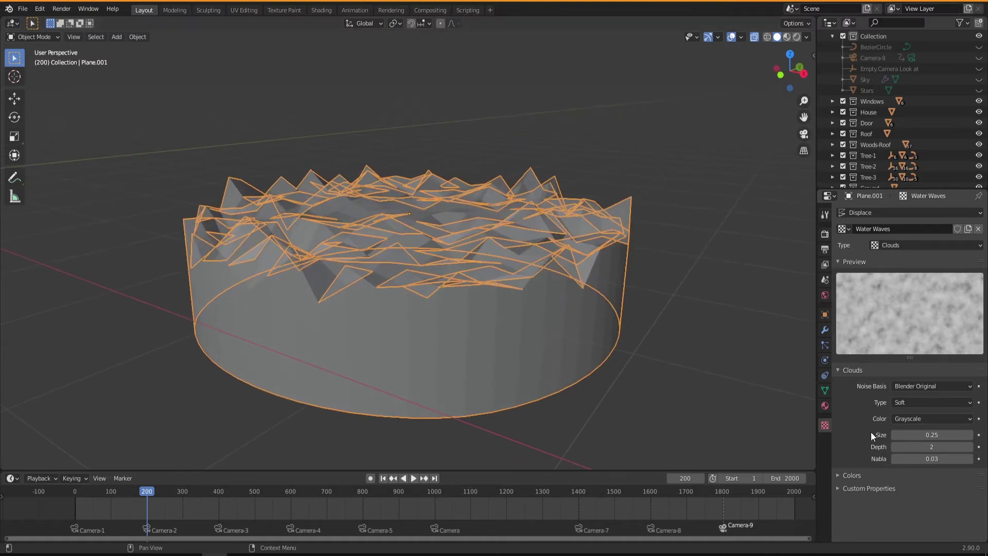
Step: Try Clouds texture sizes of 0.12 and 1.70, undoing the first, and bring the size to 1.10
{"action": "left_click", "coordinate": [932, 435]}
{"action": "mouse_move", "coordinate": [931, 435]}
{"action": "left_mouse_down"}
{"action": "mouse_move", "coordinate": [908, 435]}
{"action": "mouse_move", "coordinate": [941, 437]}
{"action": "left_mouse_up"}
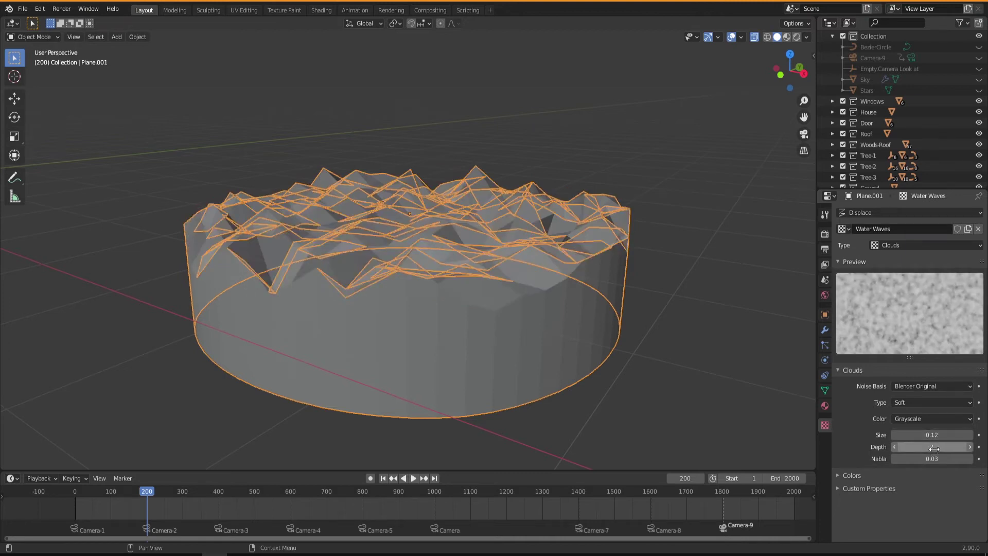
{"action": "key", "text": "ctrl+z"}
{"action": "left_click_drag", "start_coordinate": [933, 435], "coordinate": [987, 435]}
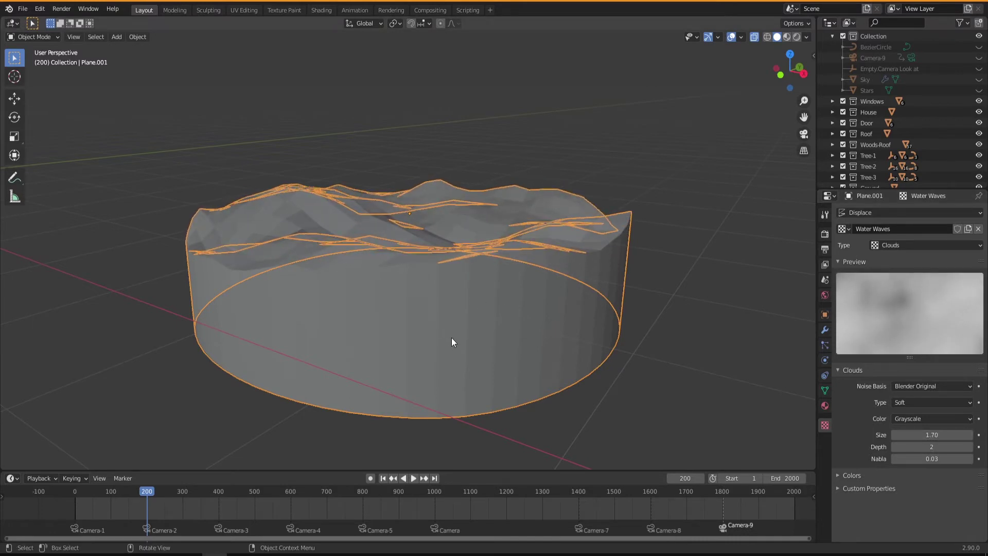
{"action": "middle_click_drag", "start_coordinate": [460, 318], "coordinate": [494, 321]}
{"action": "mouse_move", "coordinate": [924, 435]}
{"action": "left_mouse_down"}
{"action": "mouse_move", "coordinate": [939, 435]}
{"action": "mouse_move", "coordinate": [929, 435]}
{"action": "left_mouse_up"}
{"action": "mouse_move", "coordinate": [543, 306]}
{"action": "middle_mouse_down"}
{"action": "mouse_move", "coordinate": [531, 345]}
{"action": "mouse_move", "coordinate": [542, 308]}
{"action": "mouse_move", "coordinate": [556, 319]}
{"action": "middle_mouse_up"}
{"action": "left_click_drag", "start_coordinate": [932, 435], "coordinate": [858, 435]}
{"action": "mouse_move", "coordinate": [549, 368]}
{"action": "middle_mouse_down"}
{"action": "mouse_move", "coordinate": [515, 376]}
{"action": "mouse_move", "coordinate": [535, 391]}
{"action": "mouse_move", "coordinate": [547, 368]}
{"action": "mouse_move", "coordinate": [538, 353]}
{"action": "middle_mouse_up"}
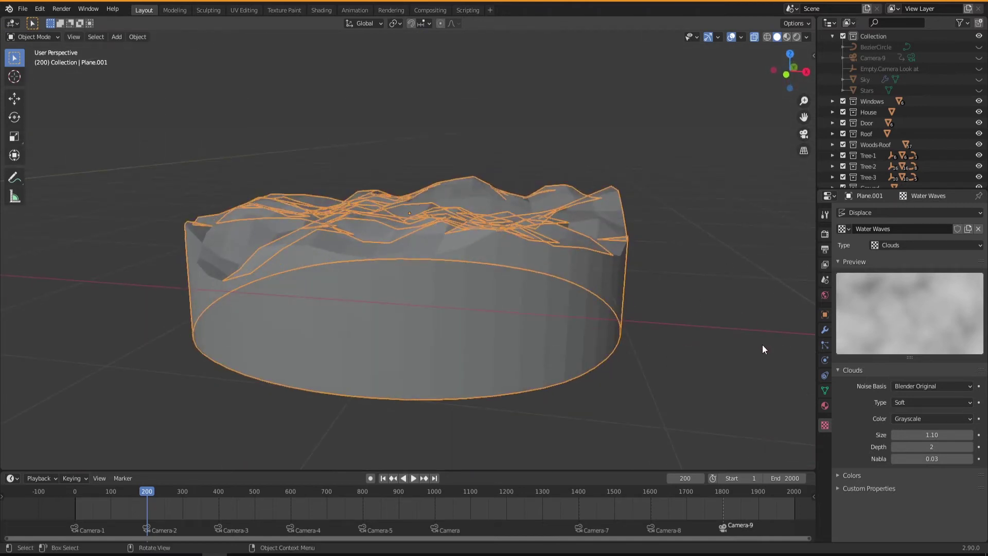
{"action": "middle_click_drag", "start_coordinate": [539, 296], "coordinate": [543, 207]}
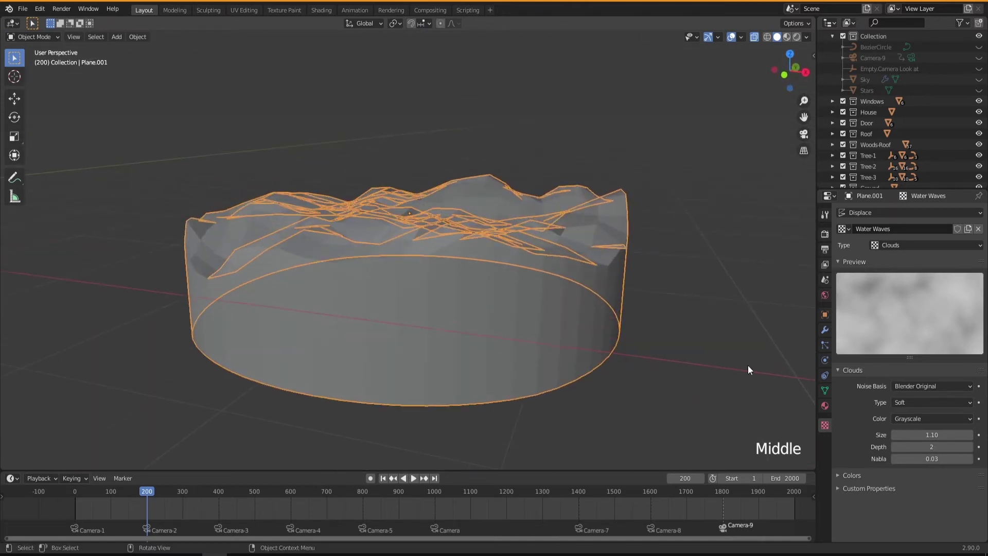
Step: Try lower Displace modifier strengths of 0.1 and 0.2 on the water surface
{"action": "left_click", "coordinate": [825, 330]}
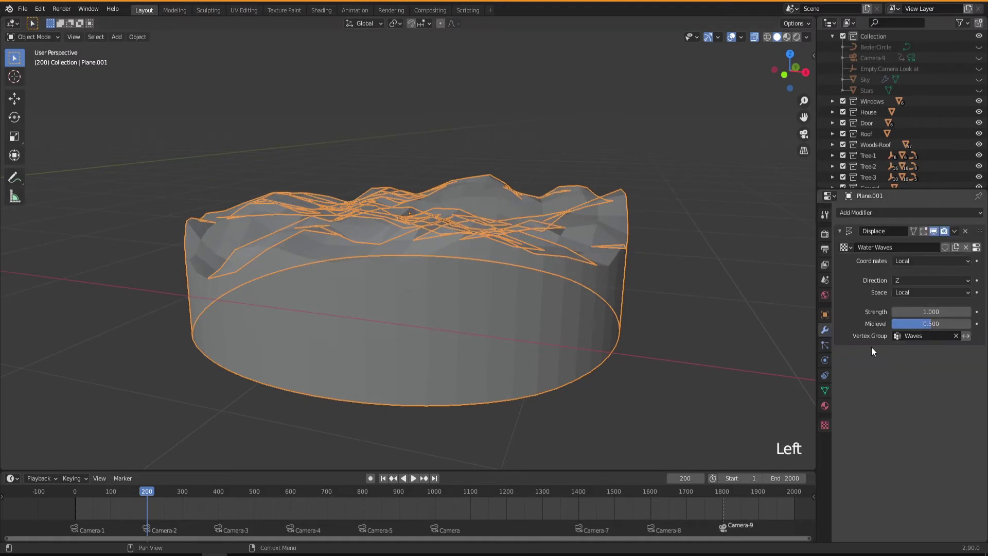
{"action": "left_click_drag", "start_coordinate": [926, 312], "coordinate": [894, 312]}
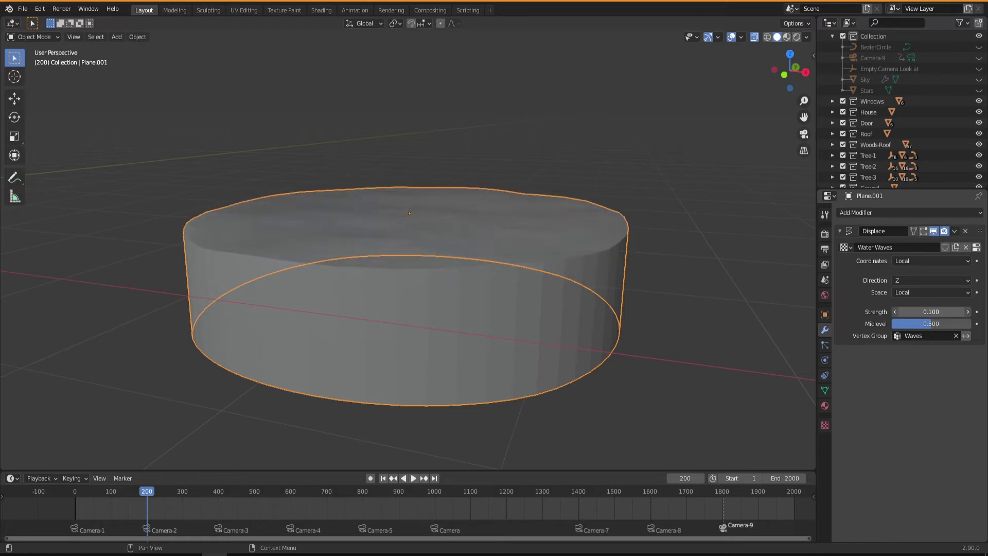
{"action": "mouse_move", "coordinate": [441, 323]}
{"action": "middle_mouse_down"}
{"action": "mouse_move", "coordinate": [446, 342]}
{"action": "mouse_move", "coordinate": [460, 323]}
{"action": "middle_mouse_up"}
{"action": "left_click", "coordinate": [906, 312]}
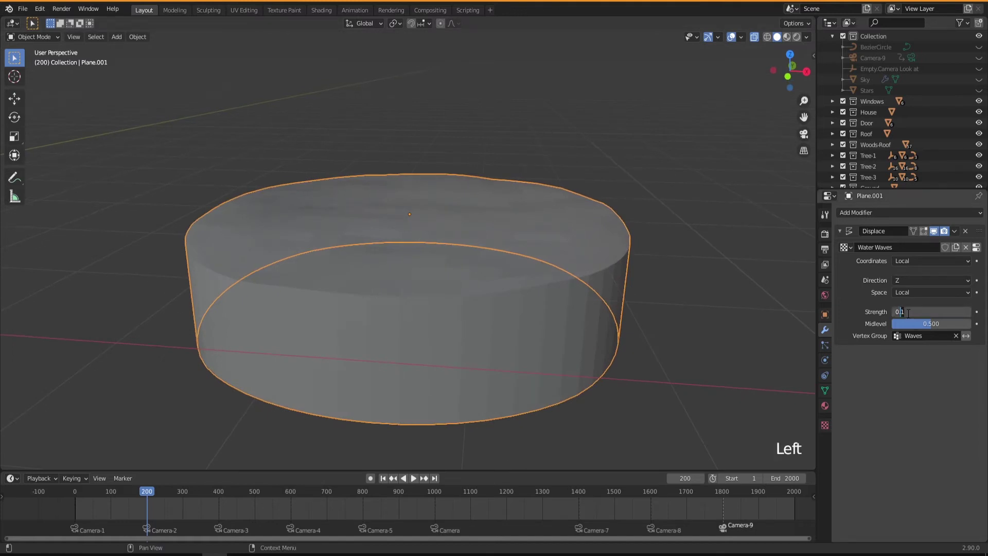
{"action": "key", "text": "BackSpace"}
{"action": "type", "text": "2"}
{"action": "key", "text": "Return"}
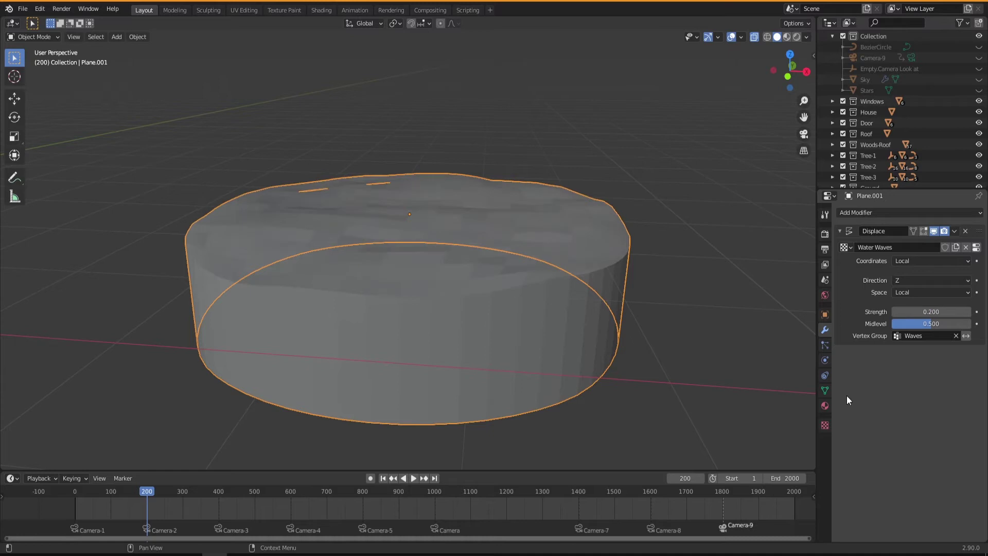
Step: Set the Displace modifier's strength to 0.3 and inspect the waves from several angles
{"action": "left_click", "coordinate": [916, 311]}
{"action": "key", "text": "Left"}
{"action": "key", "text": "Delete"}
{"action": "type", "text": "3"}
{"action": "key", "text": "Return"}
{"action": "middle_click_drag", "start_coordinate": [466, 302], "coordinate": [433, 298]}
{"action": "middle_click_drag", "start_coordinate": [375, 278], "coordinate": [401, 282]}
{"action": "middle_click_drag", "start_coordinate": [401, 282], "coordinate": [430, 287]}
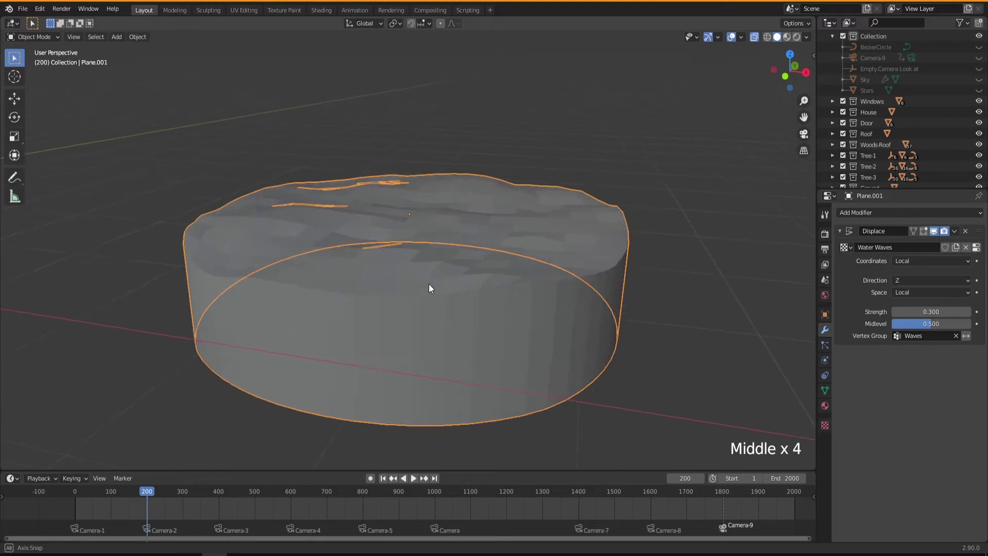
Step: Reduce the Clouds texture size to 0.56 and deselect the water mesh to view its surface without the outline
{"action": "left_click", "coordinate": [825, 425]}
{"action": "left_click_drag", "start_coordinate": [937, 436], "coordinate": [906, 436]}
{"action": "mouse_move", "coordinate": [474, 354]}
{"action": "middle_mouse_down"}
{"action": "mouse_move", "coordinate": [477, 379]}
{"action": "mouse_move", "coordinate": [469, 359]}
{"action": "middle_mouse_up"}
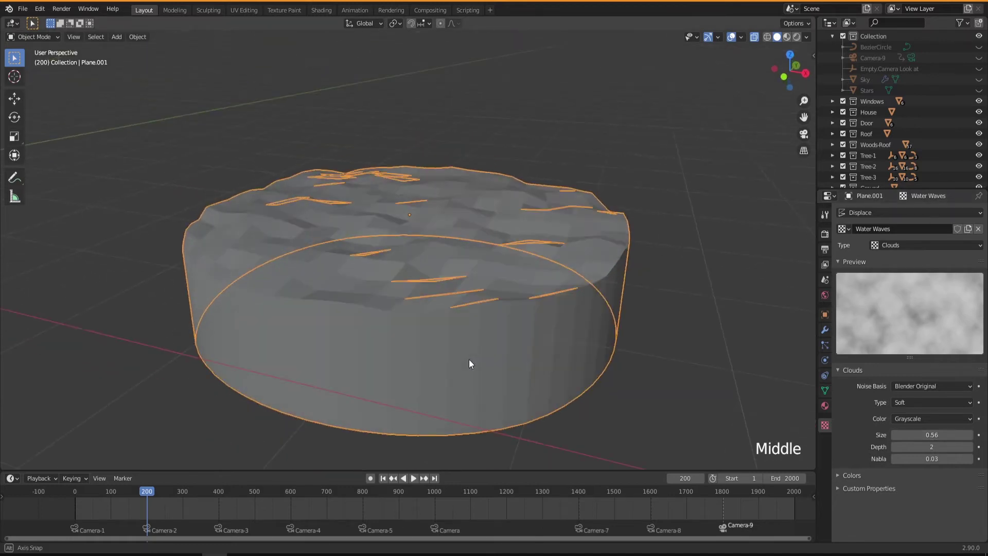
{"action": "left_click", "coordinate": [825, 329]}
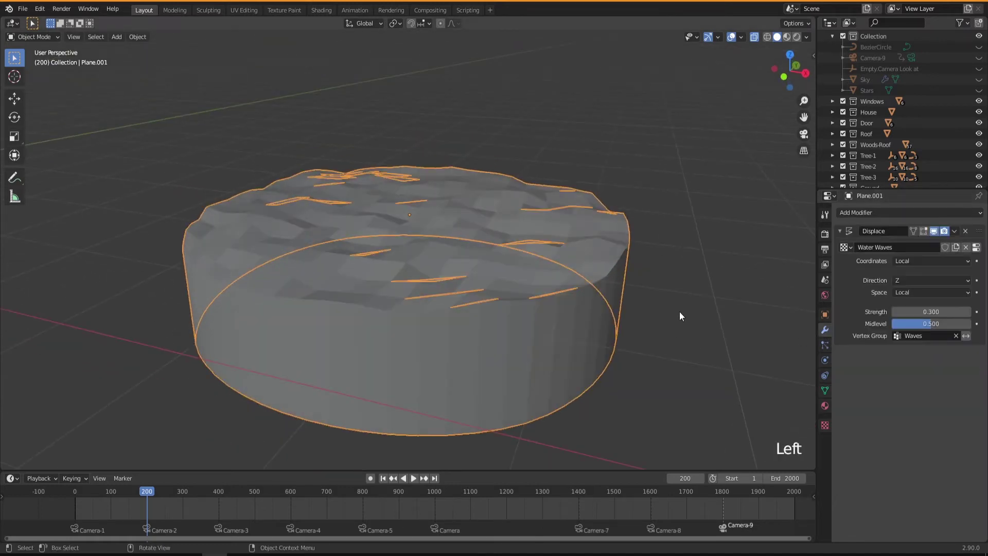
{"action": "double_click", "coordinate": [678, 305]}
{"action": "middle_click_drag", "start_coordinate": [519, 339], "coordinate": [453, 264]}
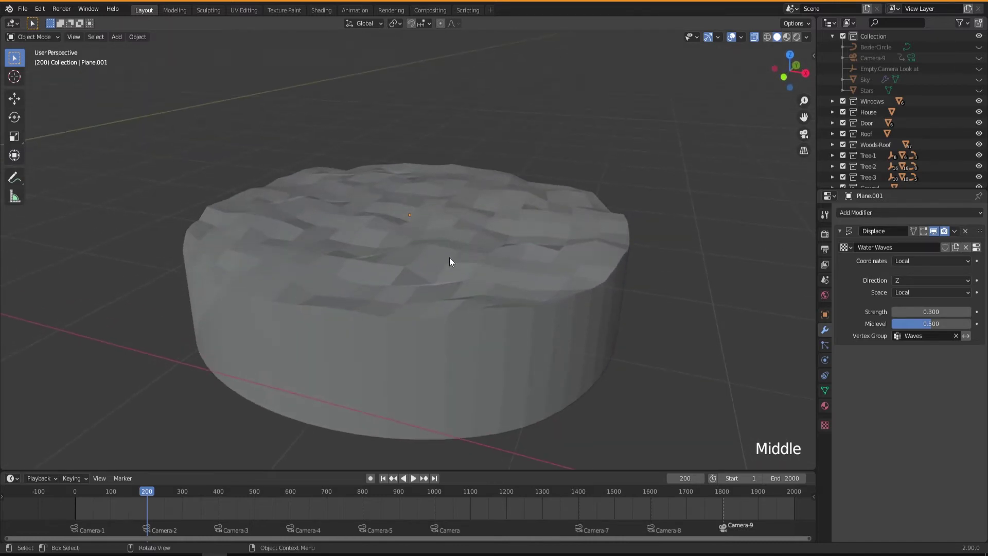
Step: Try to apply Shade Smooth to the water mesh and compare its surface shading
{"action": "right_click", "coordinate": [444, 252]}
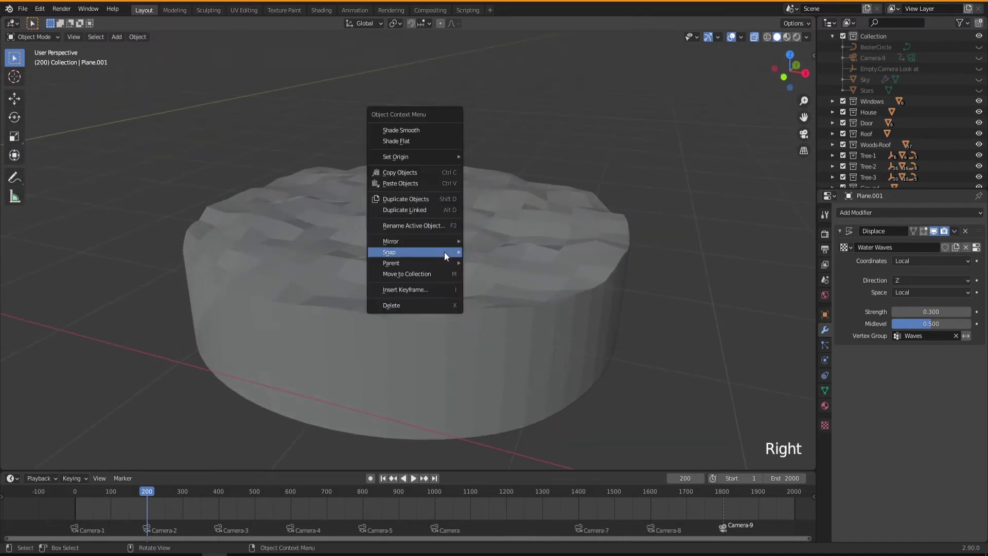
{"action": "left_click", "coordinate": [405, 131]}
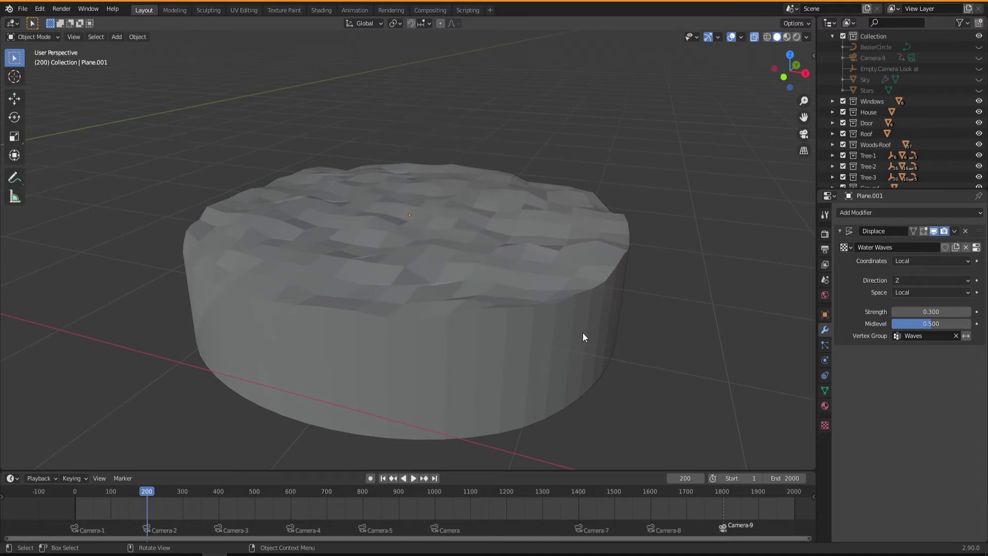
{"action": "middle_click_drag", "start_coordinate": [589, 330], "coordinate": [494, 260]}
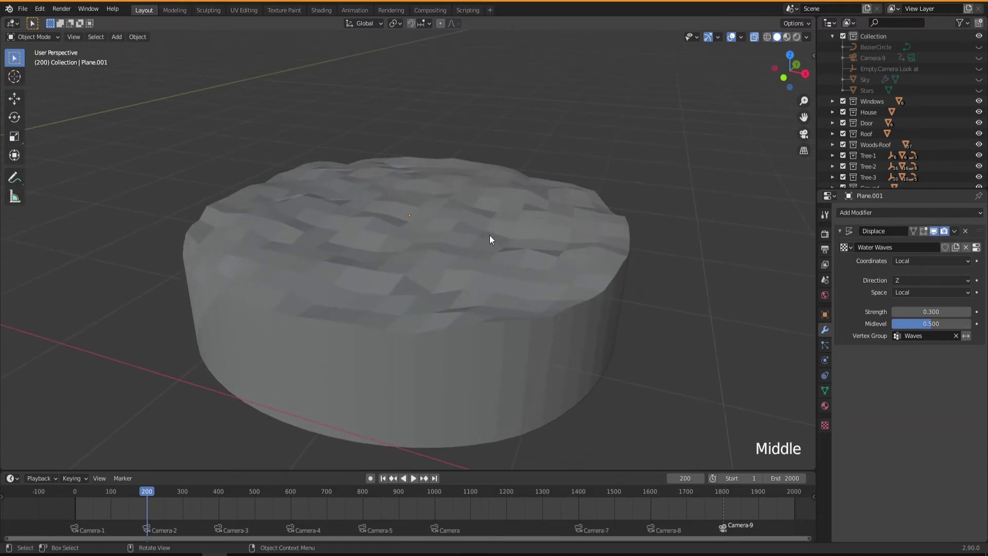
{"action": "right_click", "coordinate": [489, 240]}
{"action": "left_click", "coordinate": [461, 237]}
Step: Unhide all hidden objects to view the water within the full pond scene
{"action": "middle_click_drag", "start_coordinate": [461, 236], "coordinate": [517, 307]}
{"action": "key", "text": "alt"}
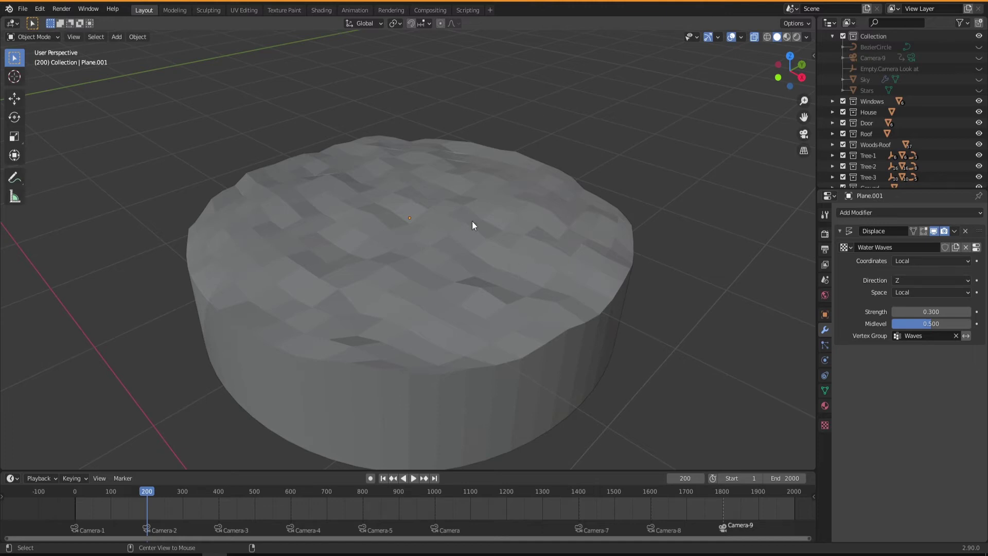
{"action": "key", "text": "alt+h"}
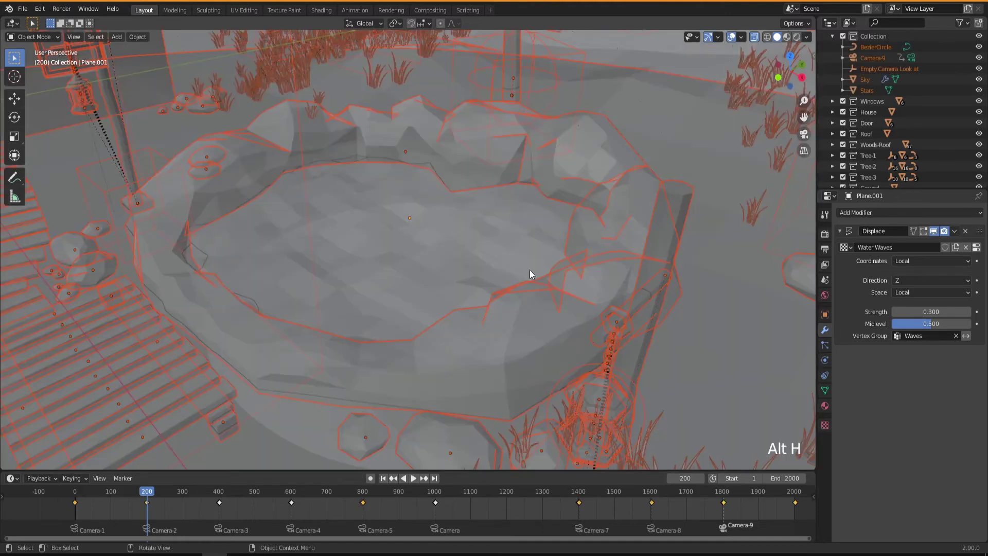
Step: Show the scene in rendered shading and select the pond's water mesh
{"action": "left_click", "coordinate": [797, 36]}
{"action": "middle_click_drag", "start_coordinate": [434, 295], "coordinate": [443, 242]}
{"action": "left_click", "coordinate": [360, 211]}
Step: Raise the water's Displace modifier strength to 0.4 and view the waves from the side
{"action": "left_click", "coordinate": [931, 312]}
{"action": "mouse_move", "coordinate": [931, 312]}
{"action": "left_mouse_down"}
{"action": "mouse_move", "coordinate": [952, 311]}
{"action": "mouse_move", "coordinate": [938, 312]}
{"action": "left_mouse_up"}
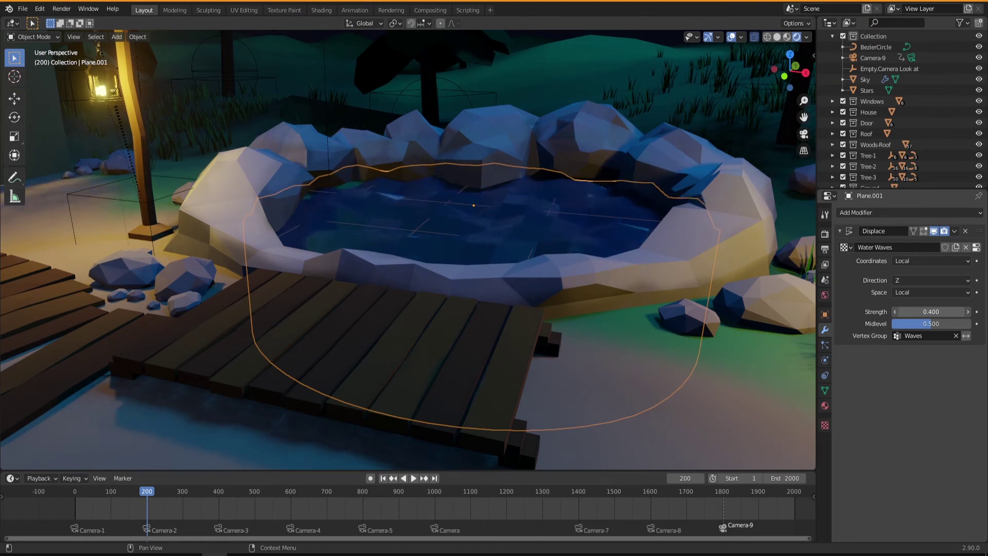
{"action": "middle_click_drag", "start_coordinate": [483, 315], "coordinate": [457, 319]}
Step: Set the water's Displace modifier strength back to 0.3 and check the waves from a lower angle
{"action": "left_click", "coordinate": [904, 312]}
{"action": "left_click", "coordinate": [898, 312]}
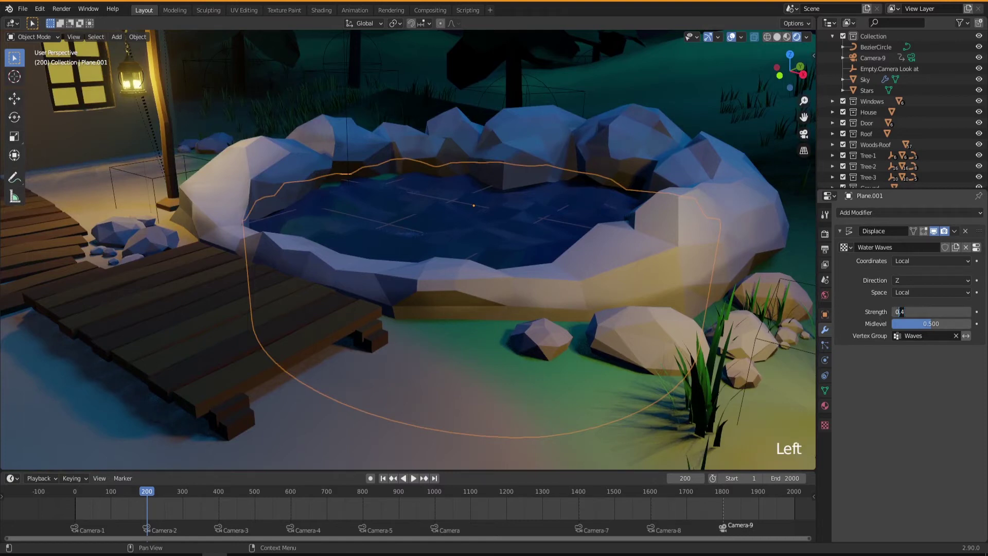
{"action": "key", "text": "BackSpace"}
{"action": "type", "text": "3"}
{"action": "key", "text": "Return"}
{"action": "mouse_move", "coordinate": [437, 276]}
{"action": "middle_mouse_down"}
{"action": "mouse_move", "coordinate": [495, 291]}
{"action": "mouse_move", "coordinate": [419, 249]}
{"action": "mouse_move", "coordinate": [441, 271]}
{"action": "middle_mouse_up"}
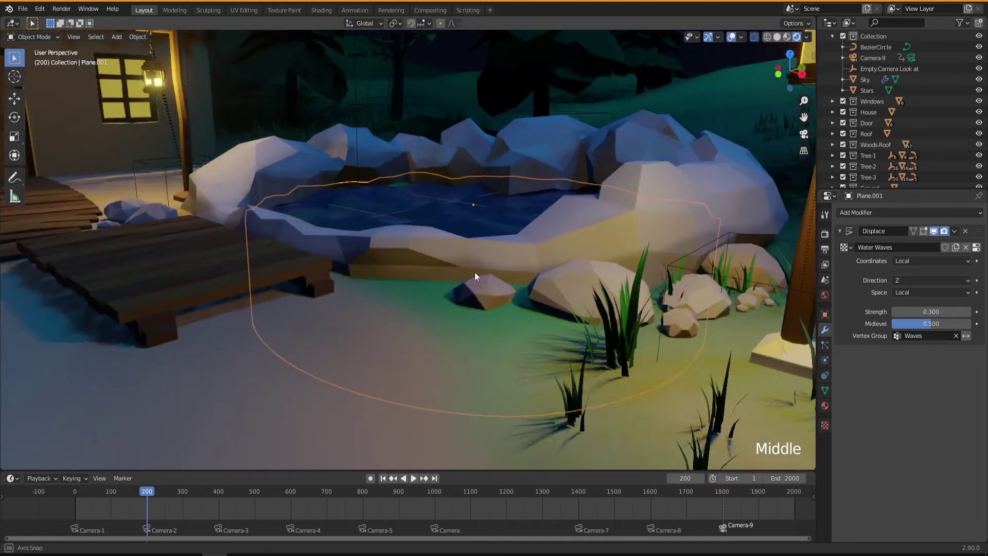
Step: Reduce the Water Waves clouds texture size to 0.25 and inspect the rendered pond surface up close
{"action": "left_click", "coordinate": [824, 425]}
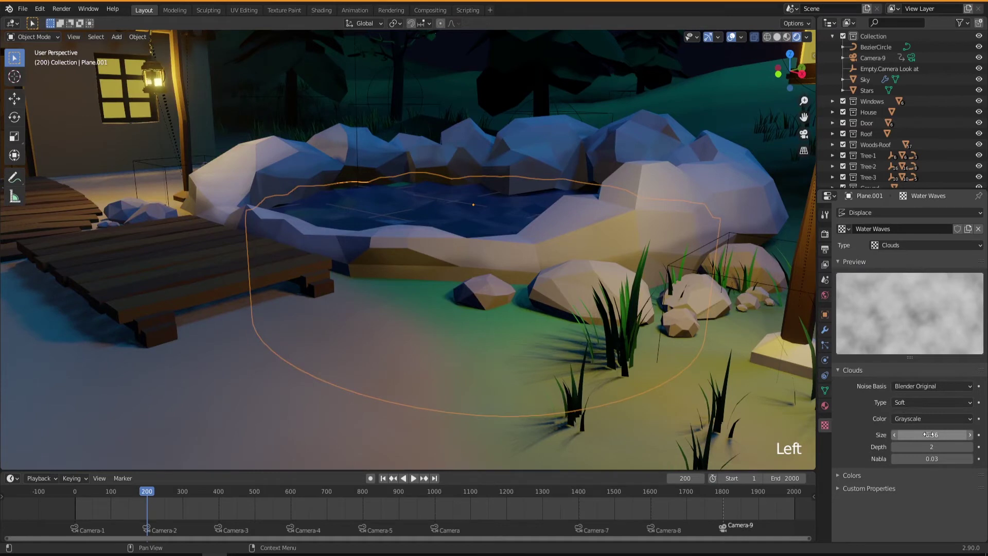
{"action": "left_click_drag", "start_coordinate": [931, 435], "coordinate": [913, 435]}
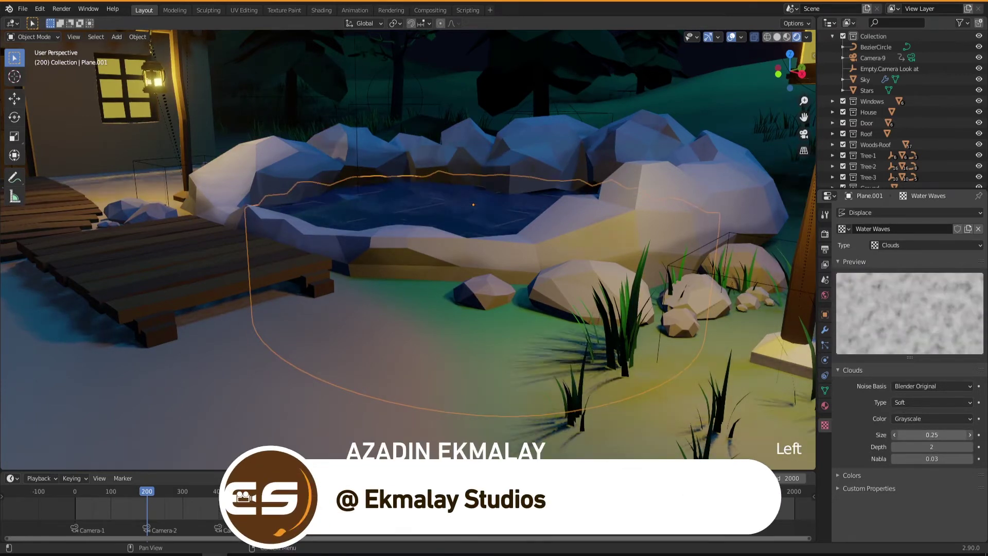
{"action": "scroll", "coordinate": [480, 326], "scroll_direction": "up", "scroll_amount": 3}
{"action": "middle_click_drag", "start_coordinate": [480, 326], "coordinate": [458, 288]}
{"action": "scroll", "coordinate": [455, 294], "scroll_direction": "up", "scroll_amount": 3}
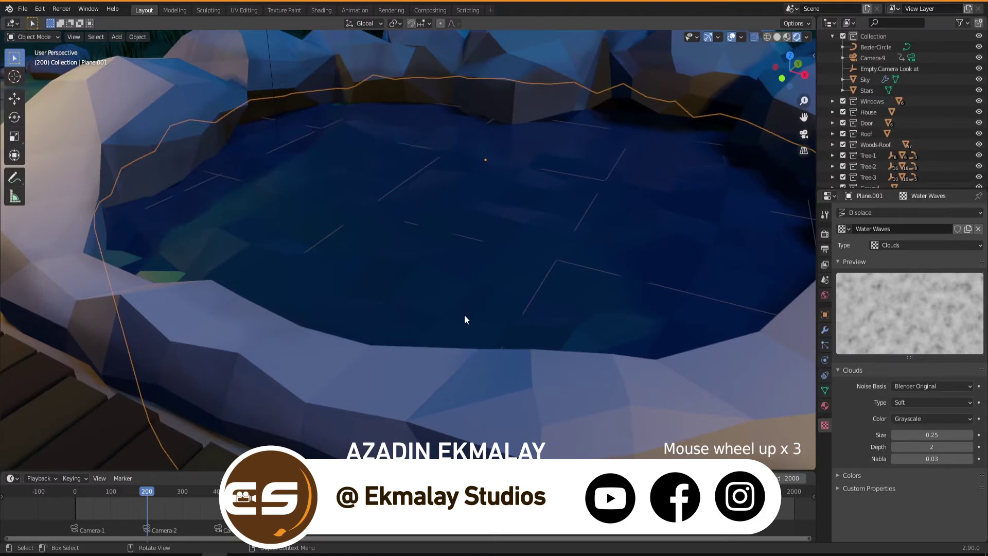
{"action": "scroll", "coordinate": [464, 316], "scroll_direction": "down", "scroll_amount": 2}
{"action": "middle_click_drag", "start_coordinate": [482, 336], "coordinate": [788, 66]}
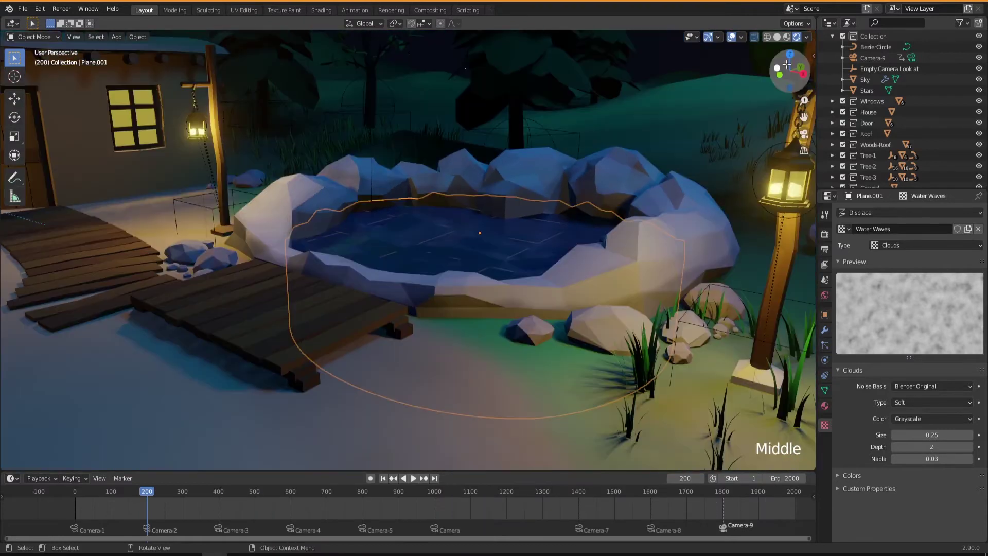
Step: Switch to solid shading, hide everything except the water mesh, and deselect it
{"action": "left_click", "coordinate": [777, 37]}
{"action": "mouse_move", "coordinate": [512, 276]}
{"action": "middle_mouse_down"}
{"action": "mouse_move", "coordinate": [510, 304]}
{"action": "mouse_move", "coordinate": [508, 291]}
{"action": "middle_mouse_up"}
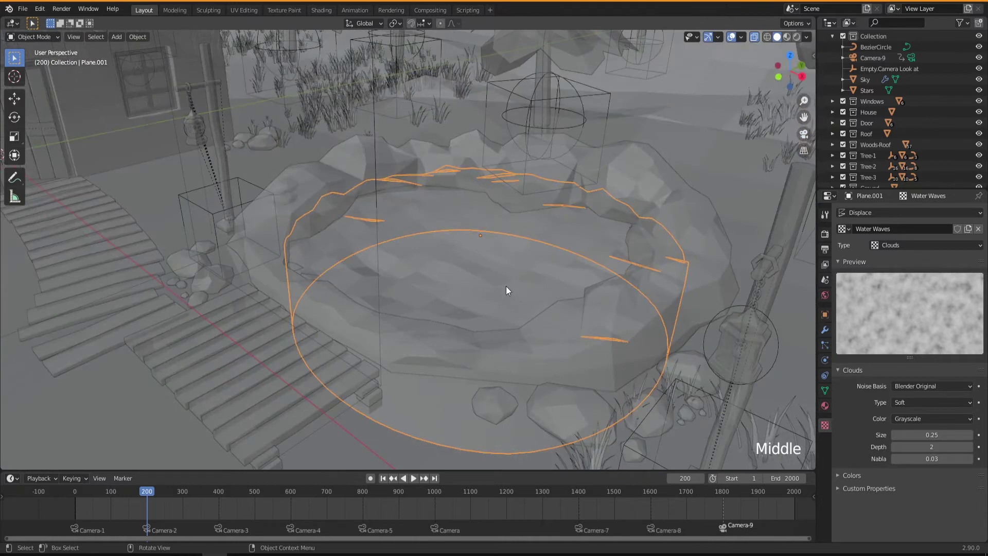
{"action": "key", "text": "shift"}
{"action": "key", "text": "shift+h"}
{"action": "middle_click_drag", "start_coordinate": [471, 319], "coordinate": [437, 272]}
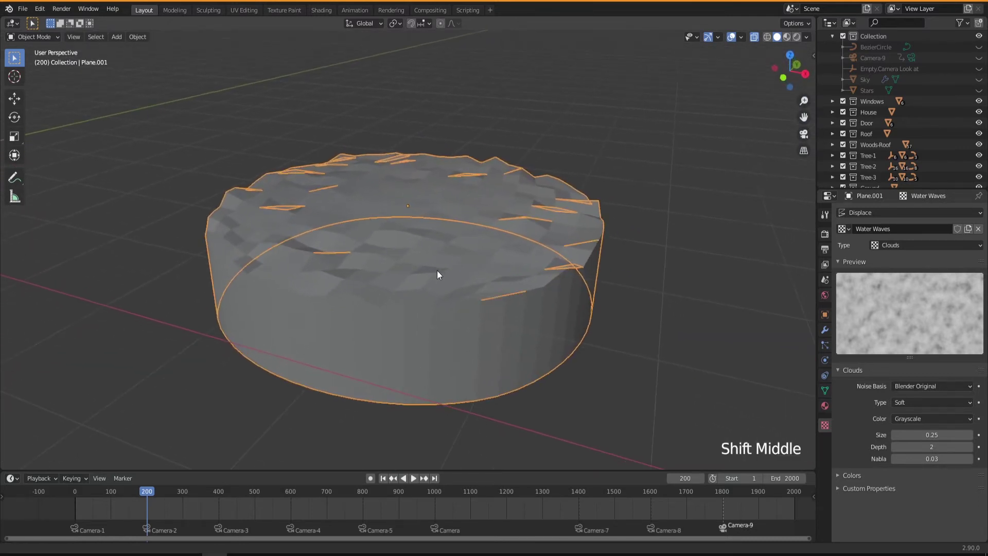
{"action": "scroll", "coordinate": [462, 300], "scroll_direction": "down", "scroll_amount": 5}
{"action": "middle_click_drag", "start_coordinate": [465, 320], "coordinate": [424, 294]}
{"action": "left_click", "coordinate": [585, 330]}
{"action": "key", "text": "shift+a"}
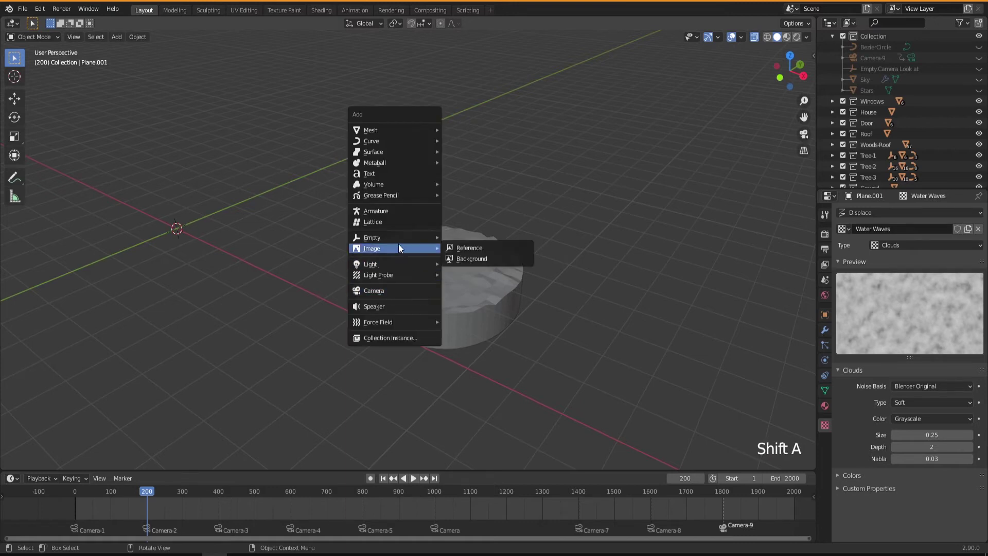
{"action": "mouse_move", "coordinate": [390, 236]}
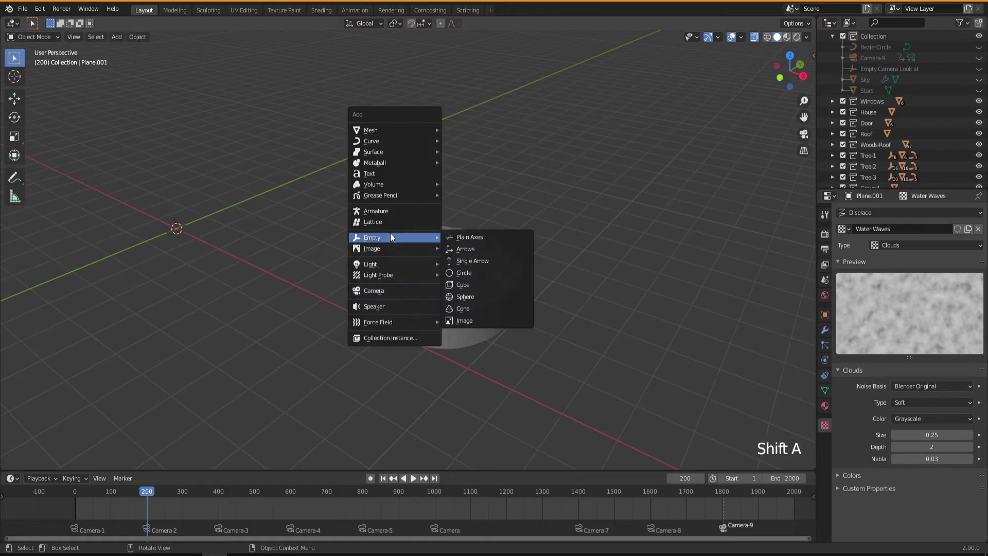
{"action": "left_click", "coordinate": [459, 248]}
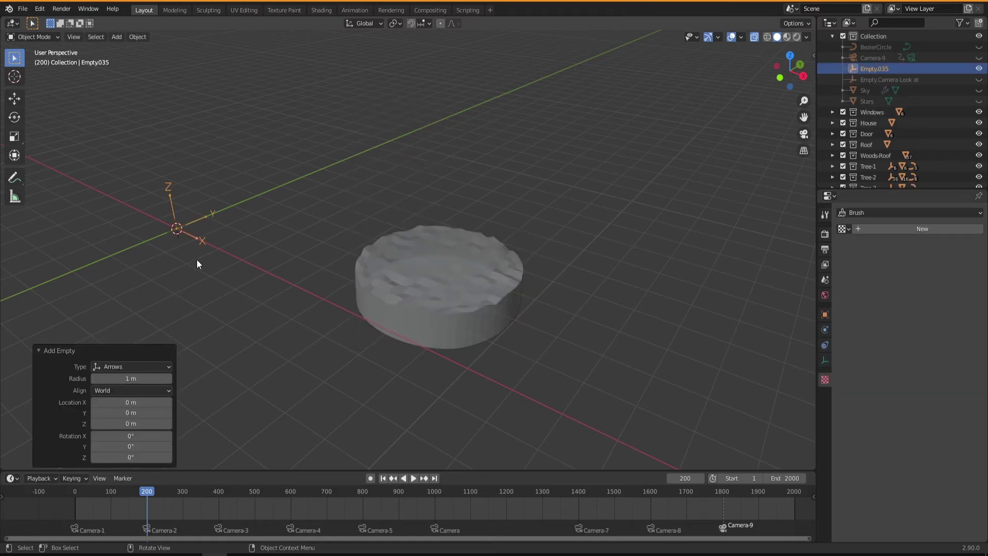
{"action": "key", "text": "ctrl+z"}
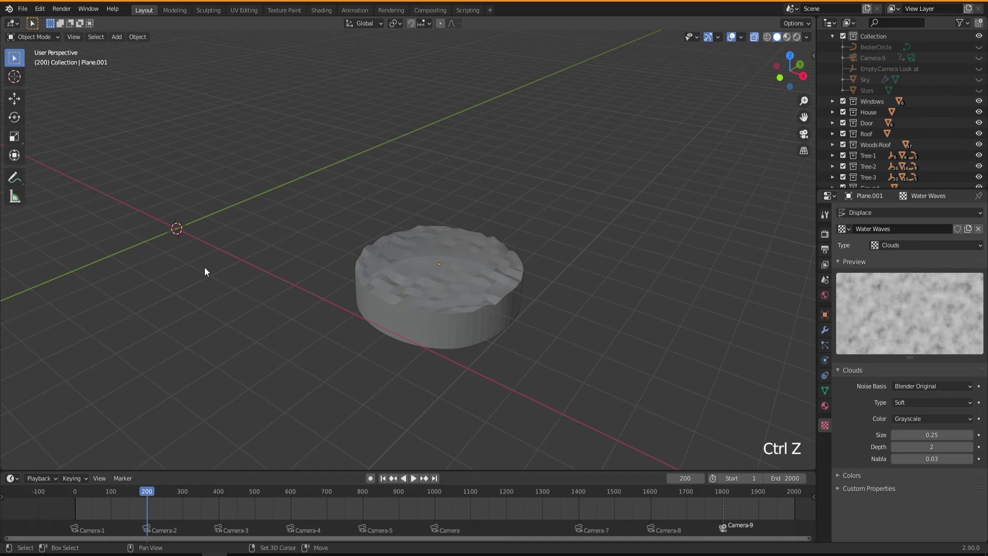
Step: Add a Plain Axes empty and move it about 7.8 m along X to beside the water
{"action": "key", "text": "shift+a"}
{"action": "mouse_move", "coordinate": [208, 269]}
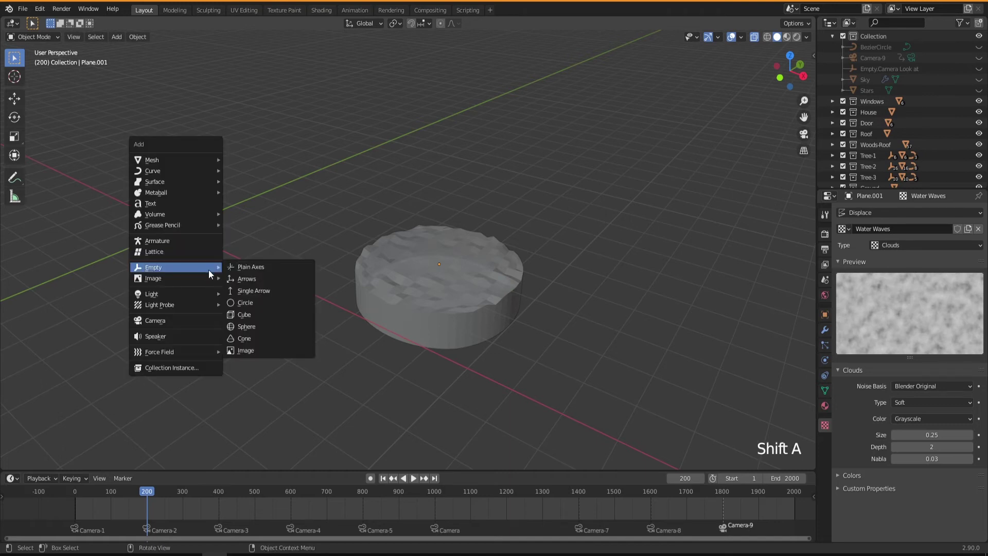
{"action": "left_click", "coordinate": [255, 267]}
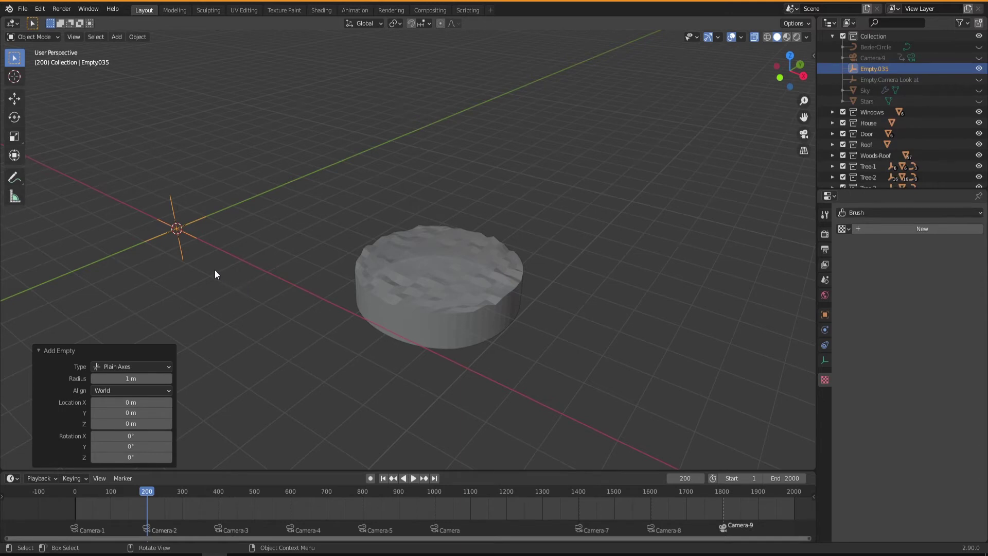
{"action": "key", "text": "g"}
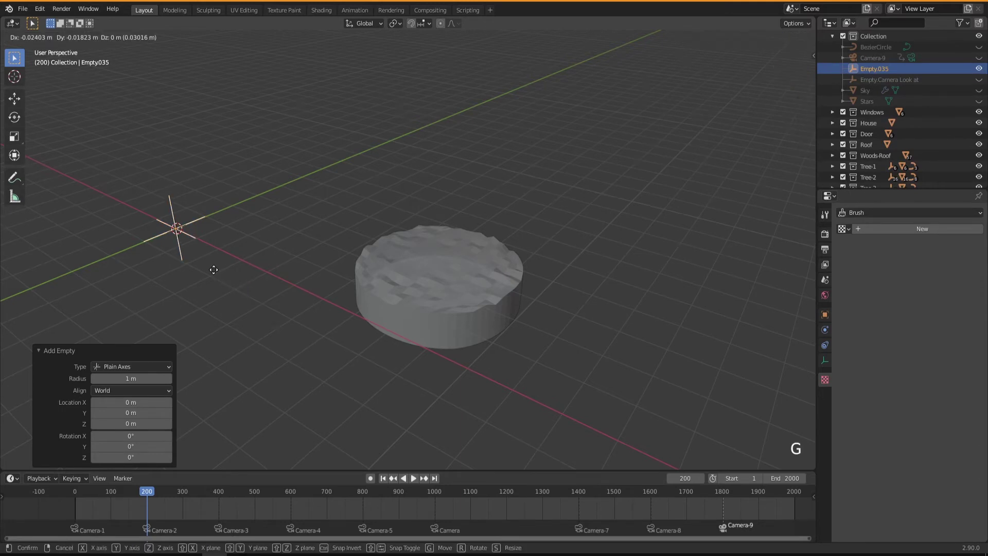
{"action": "key", "text": "x"}
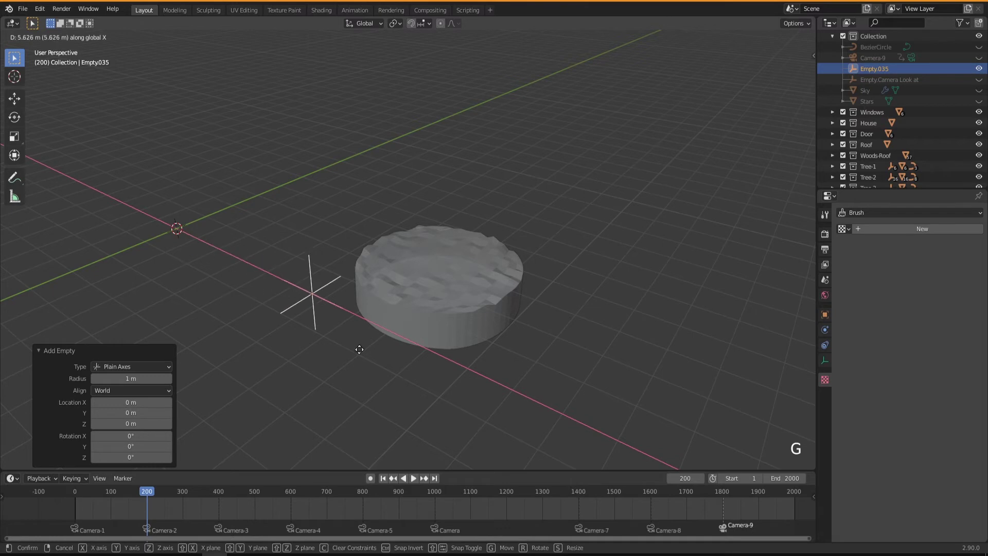
{"action": "left_click", "coordinate": [414, 393]}
Step: Raise the empty about 1.35 m along Z to the height of the water surface
{"action": "middle_click_drag", "start_coordinate": [412, 391], "coordinate": [379, 379]}
{"action": "key", "text": "g"}
{"action": "key", "text": "z"}
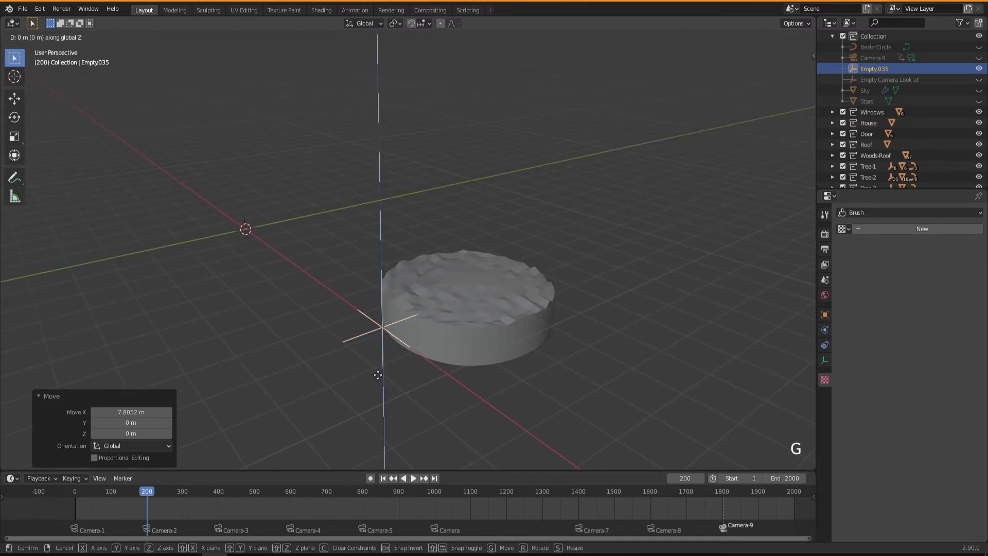
{"action": "left_click", "coordinate": [369, 315]}
{"action": "mouse_move", "coordinate": [400, 329]}
{"action": "middle_mouse_down"}
{"action": "mouse_move", "coordinate": [420, 378]}
{"action": "mouse_move", "coordinate": [385, 378]}
{"action": "mouse_move", "coordinate": [409, 391]}
{"action": "mouse_move", "coordinate": [395, 329]}
{"action": "middle_mouse_up"}
{"action": "scroll", "coordinate": [399, 356], "scroll_direction": "down", "scroll_amount": 4}
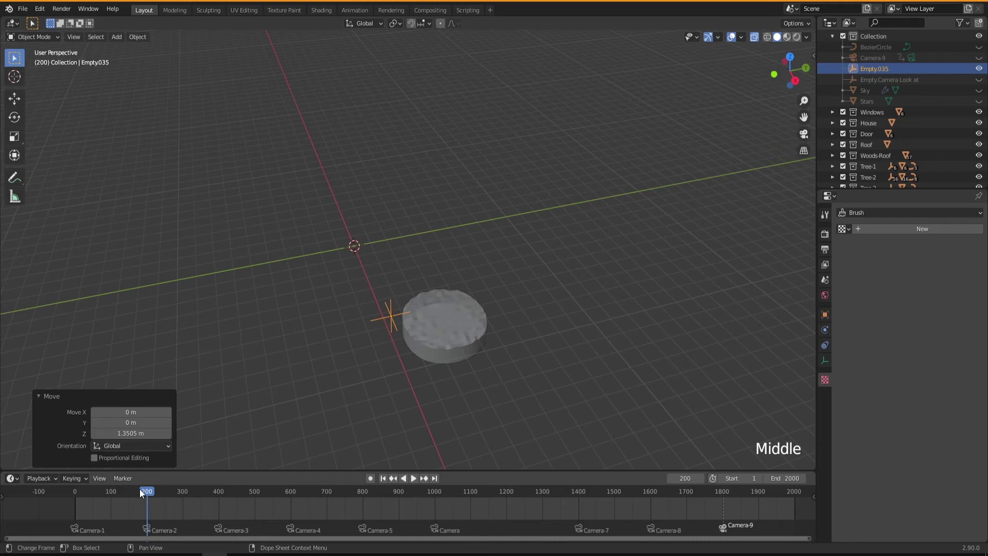
Step: At frame 0, move the empty about -2.29 m along Y and insert a Location keyframe
{"action": "left_click_drag", "start_coordinate": [147, 493], "coordinate": [75, 495]}
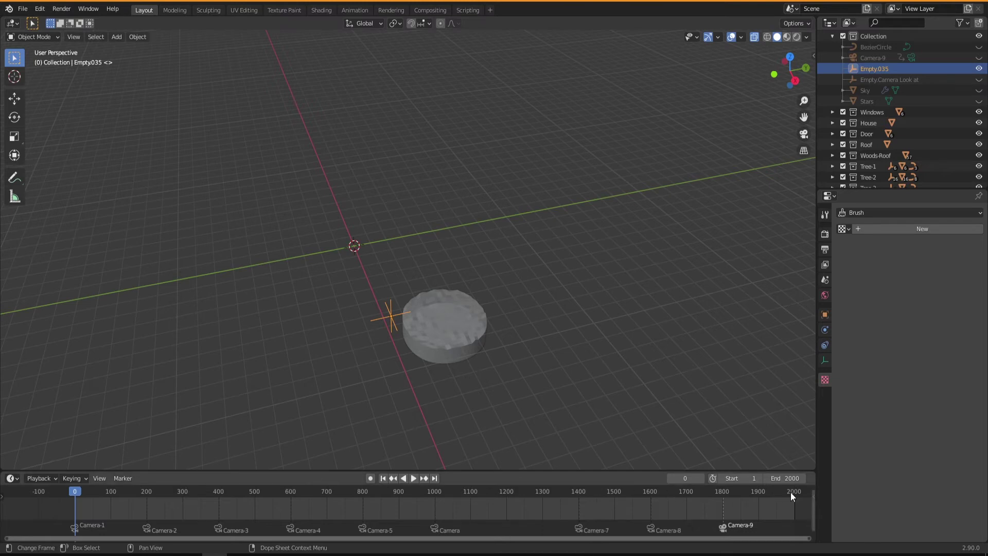
{"action": "middle_click_drag", "start_coordinate": [434, 397], "coordinate": [427, 361]}
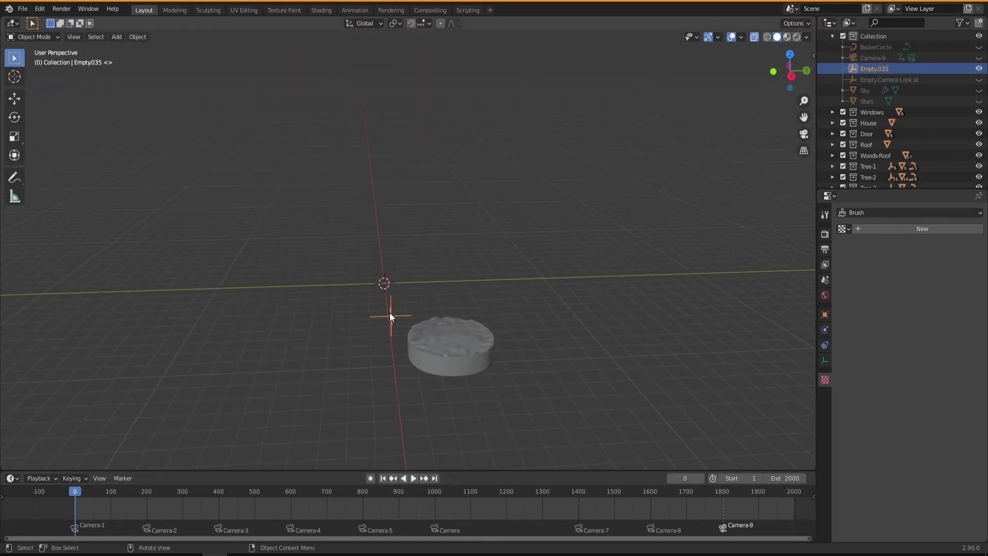
{"action": "key", "text": "g"}
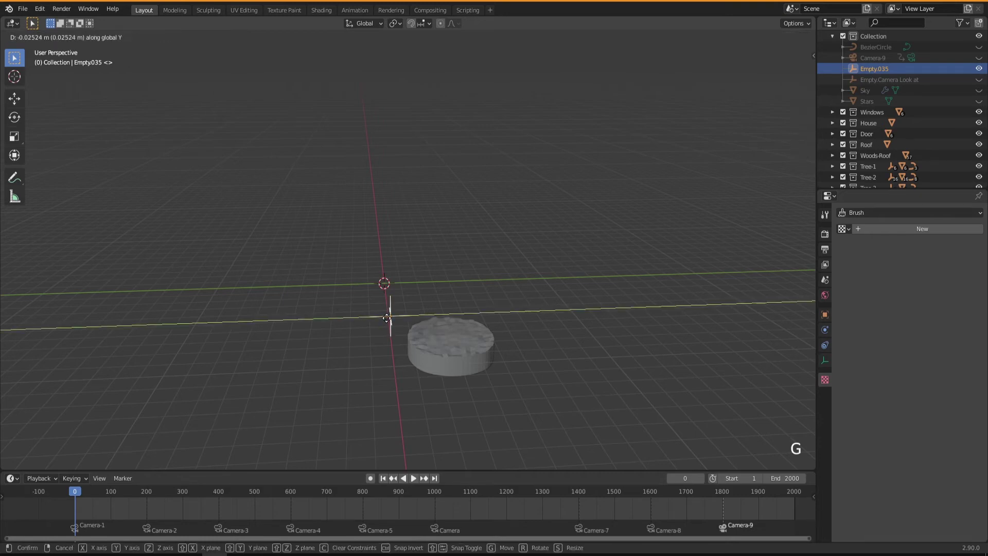
{"action": "left_click", "coordinate": [339, 320]}
{"action": "middle_click_drag", "start_coordinate": [339, 320], "coordinate": [366, 363]}
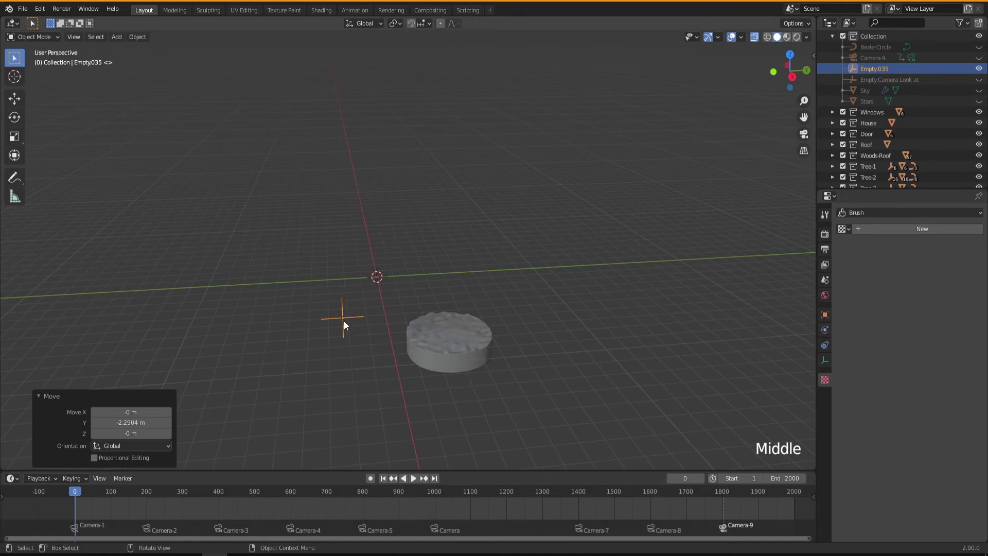
{"action": "key", "text": "i"}
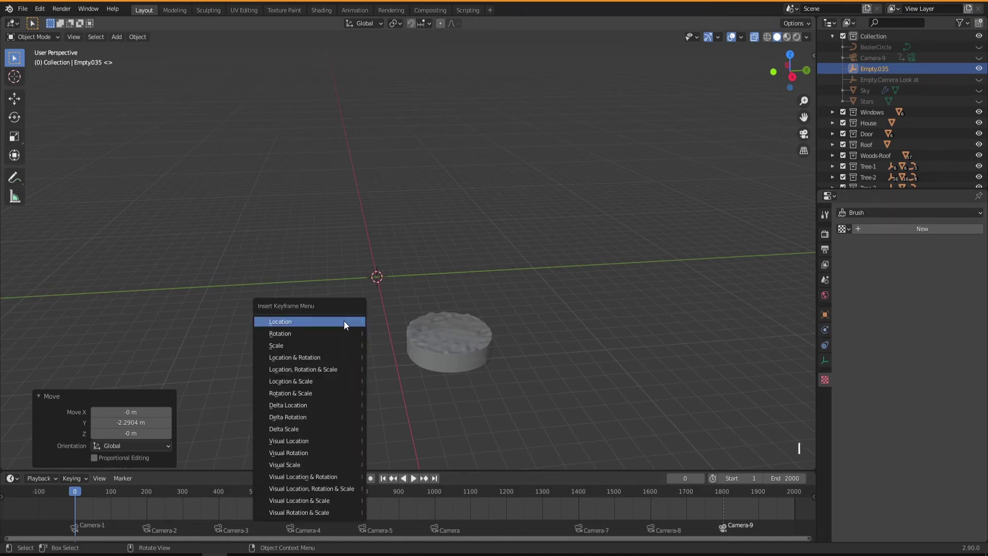
{"action": "left_click", "coordinate": [304, 320]}
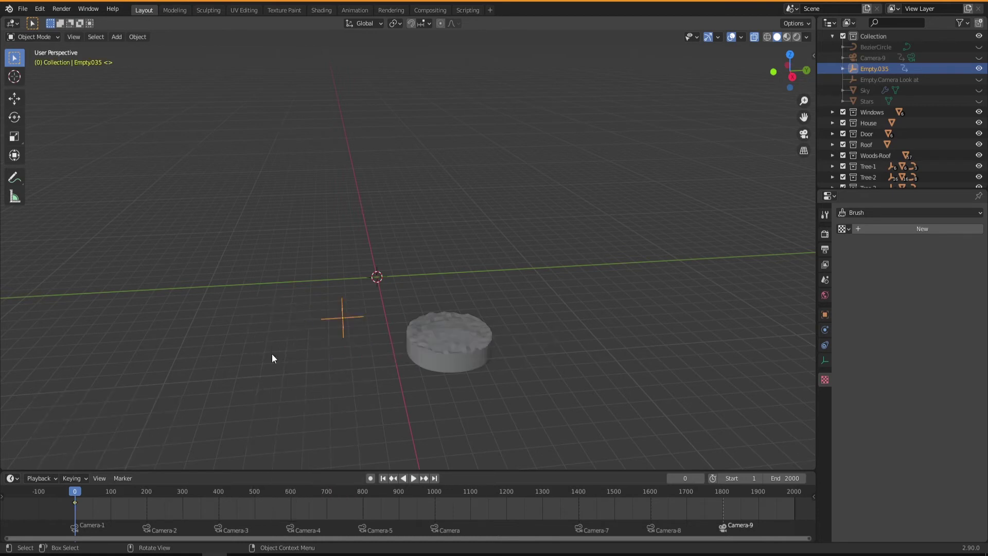
Step: Enlarge the timeline, and at frame 2001 move the empty about 12.78 m along Y and insert a Location keyframe
{"action": "left_click_drag", "start_coordinate": [142, 471], "coordinate": [111, 441]}
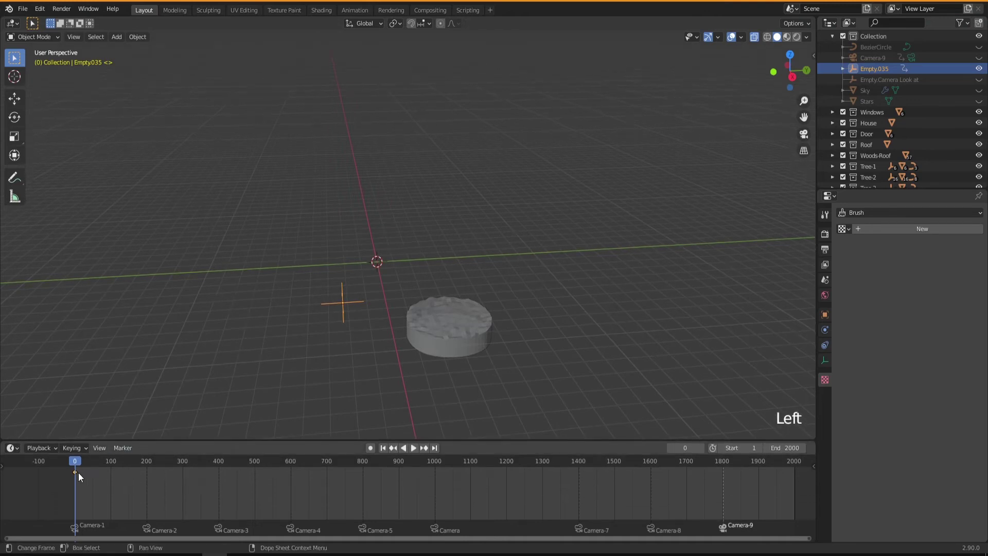
{"action": "key", "text": "space"}
{"action": "left_click_drag", "start_coordinate": [199, 461], "coordinate": [796, 461]}
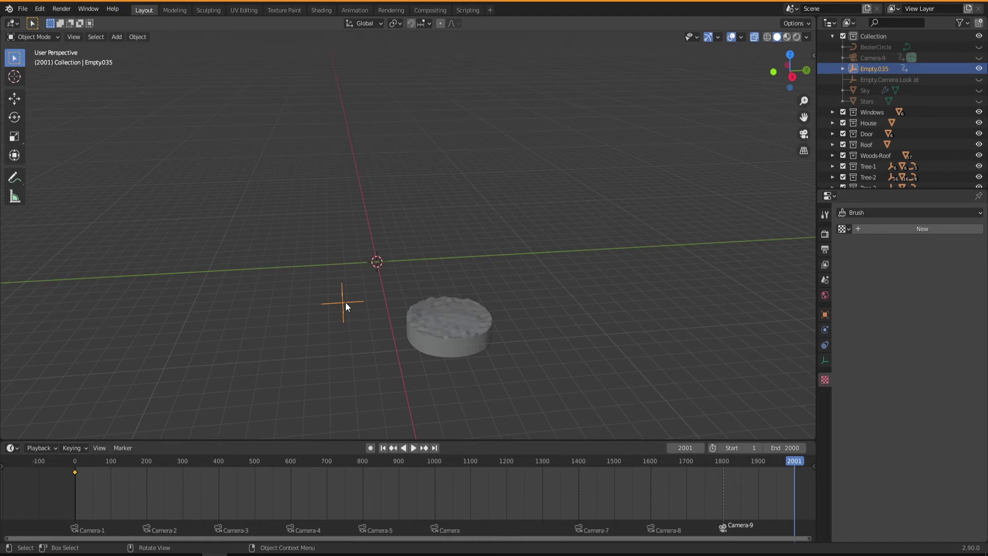
{"action": "key", "text": "g"}
{"action": "key", "text": "y"}
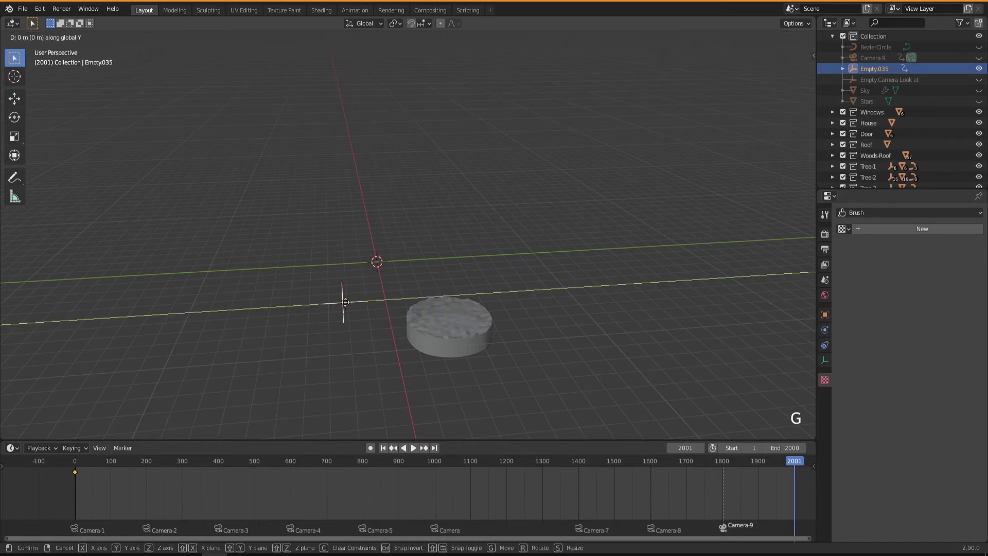
{"action": "left_click", "coordinate": [602, 297]}
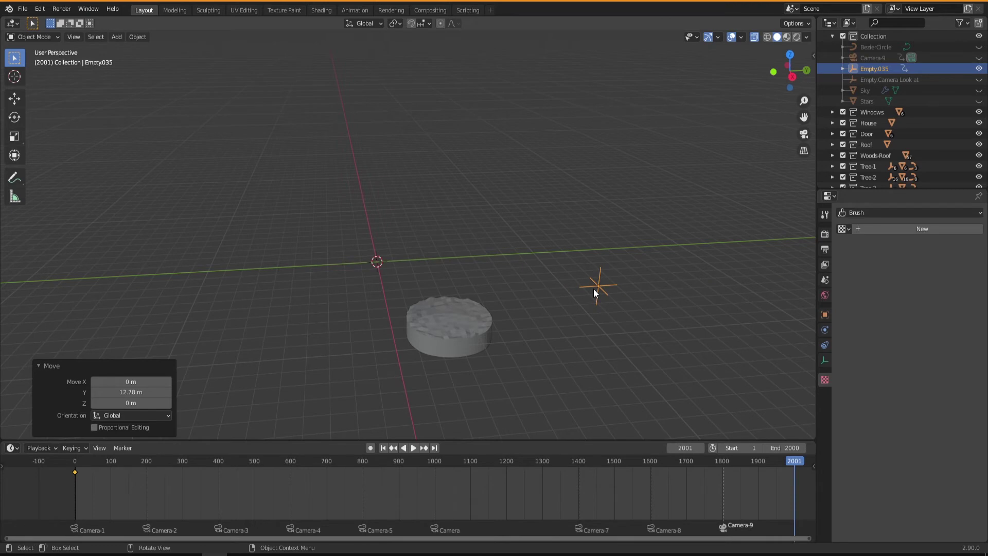
{"action": "key", "text": "i"}
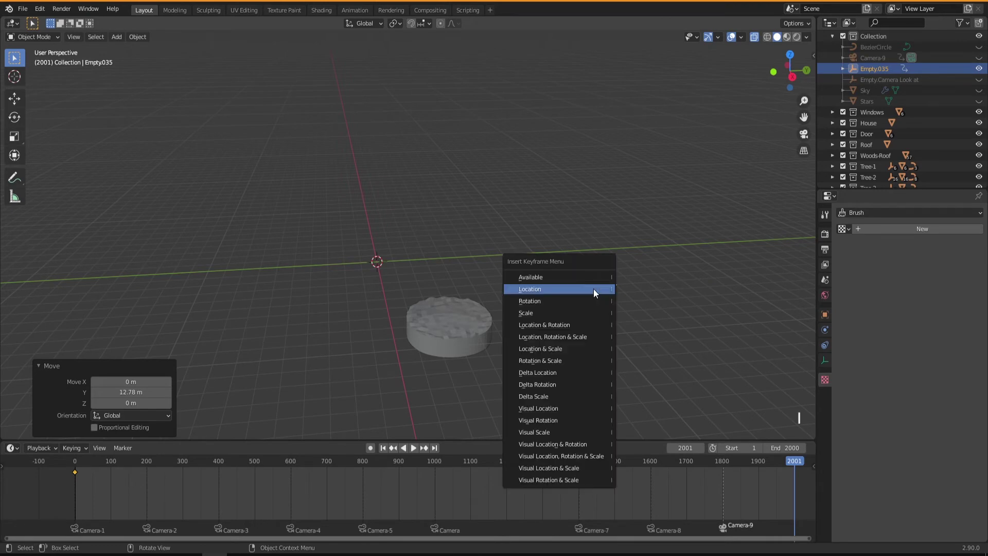
{"action": "left_click", "coordinate": [526, 288]}
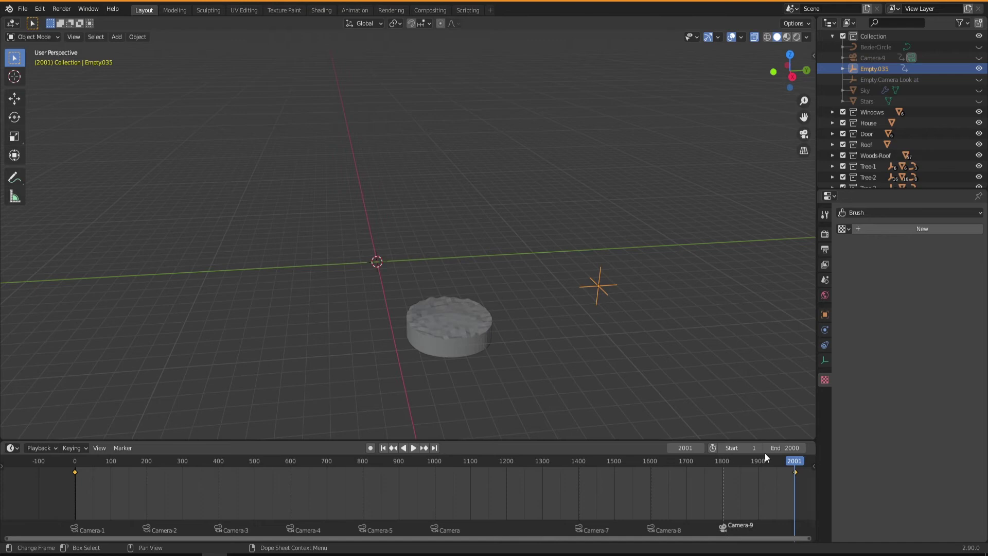
Step: Set both of the empty's keyframes to Linear interpolation and scrub the animation back near its start
{"action": "left_click_drag", "start_coordinate": [794, 458], "coordinate": [135, 475]}
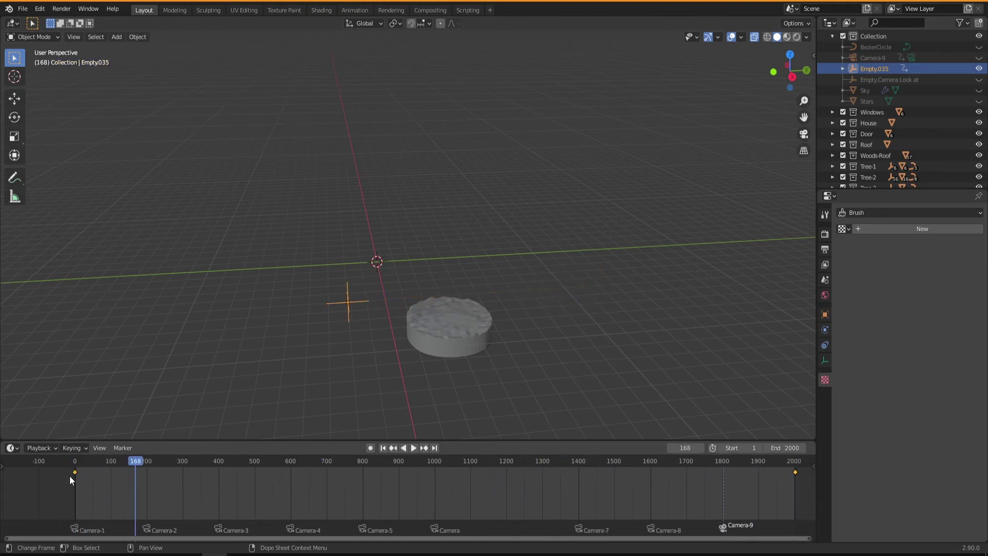
{"action": "left_click_drag", "start_coordinate": [68, 468], "coordinate": [809, 501]}
{"action": "right_click", "coordinate": [795, 473]}
{"action": "mouse_move", "coordinate": [781, 465]}
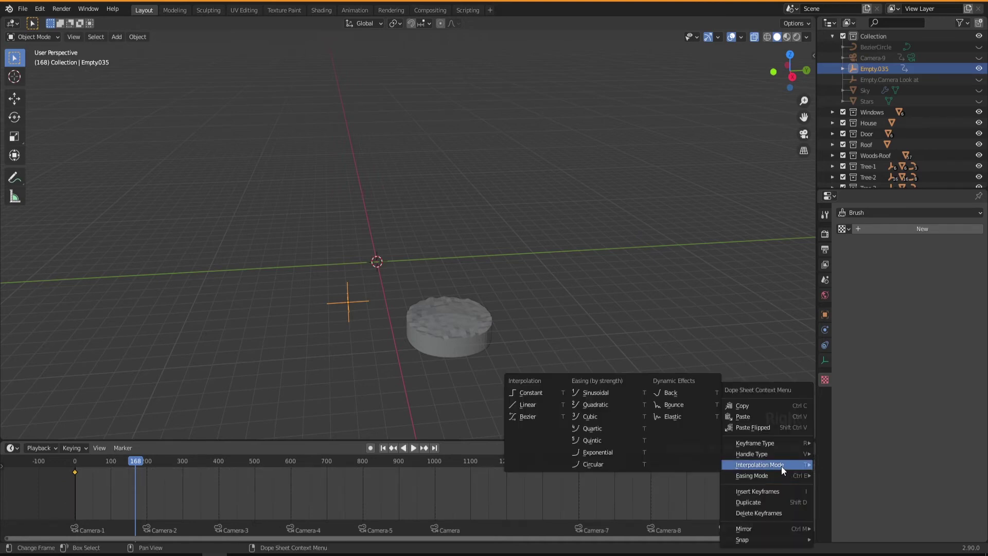
{"action": "left_click", "coordinate": [519, 405]}
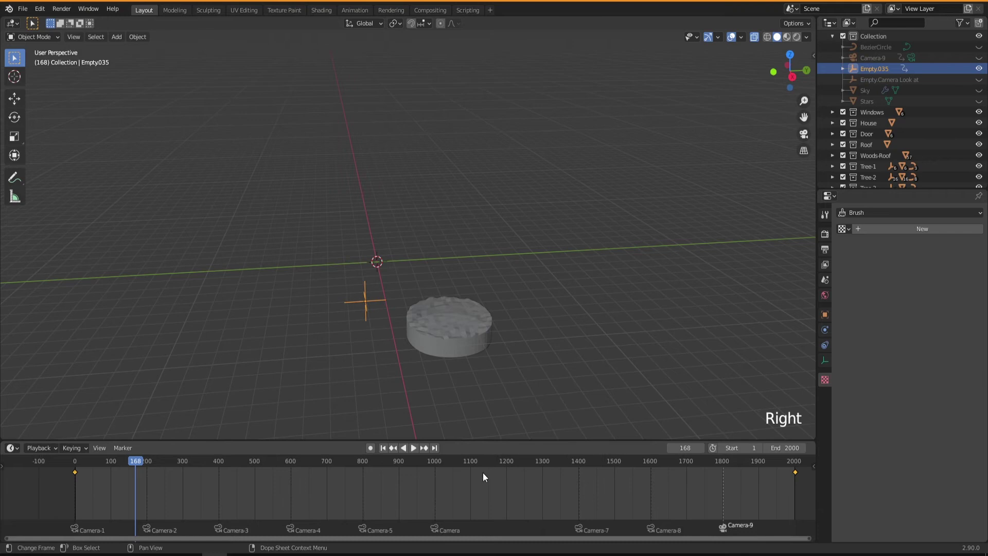
{"action": "left_click_drag", "start_coordinate": [140, 464], "coordinate": [79, 468]}
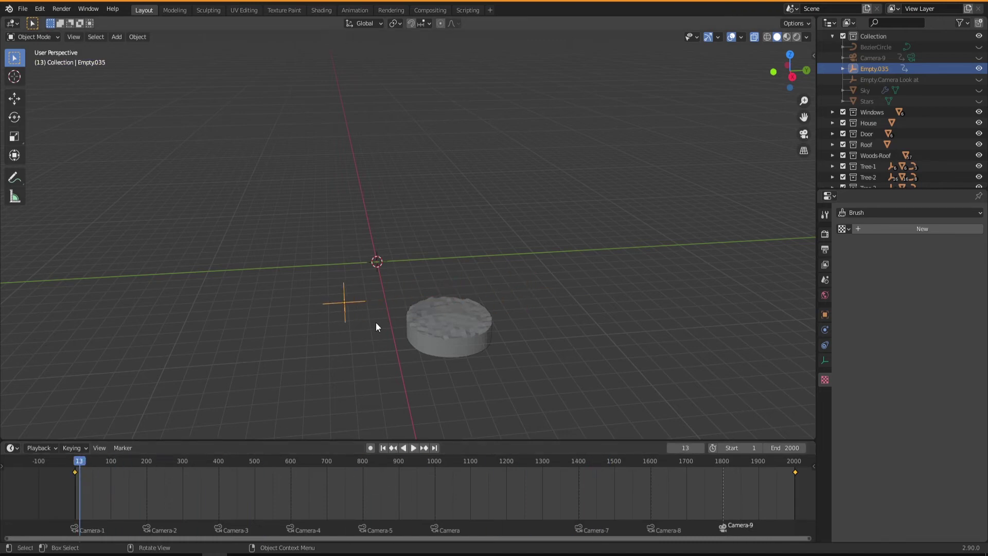
Step: Set the water mesh's Displace modifier to Object texture coordinates and assign Empty.035 as the reference object
{"action": "left_click", "coordinate": [456, 324]}
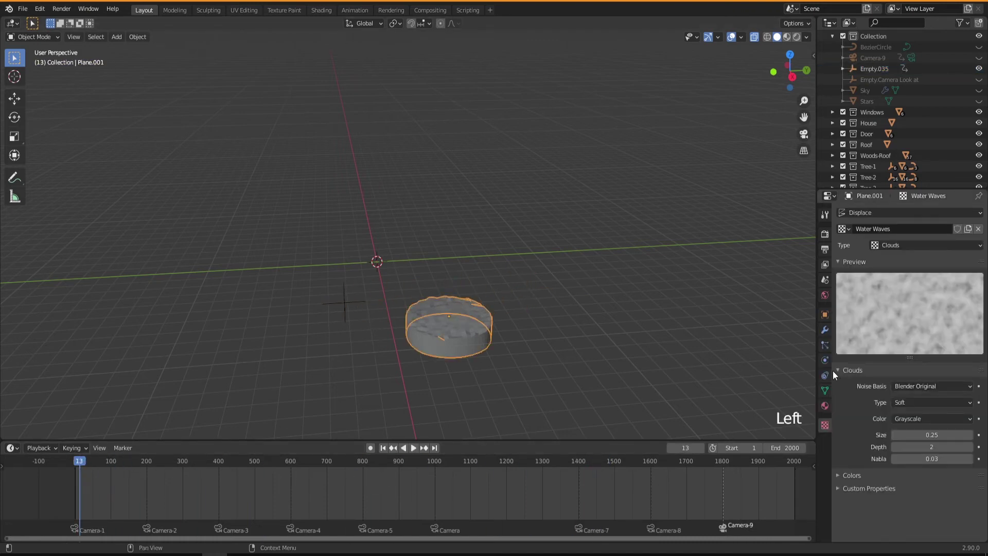
{"action": "left_click", "coordinate": [824, 331]}
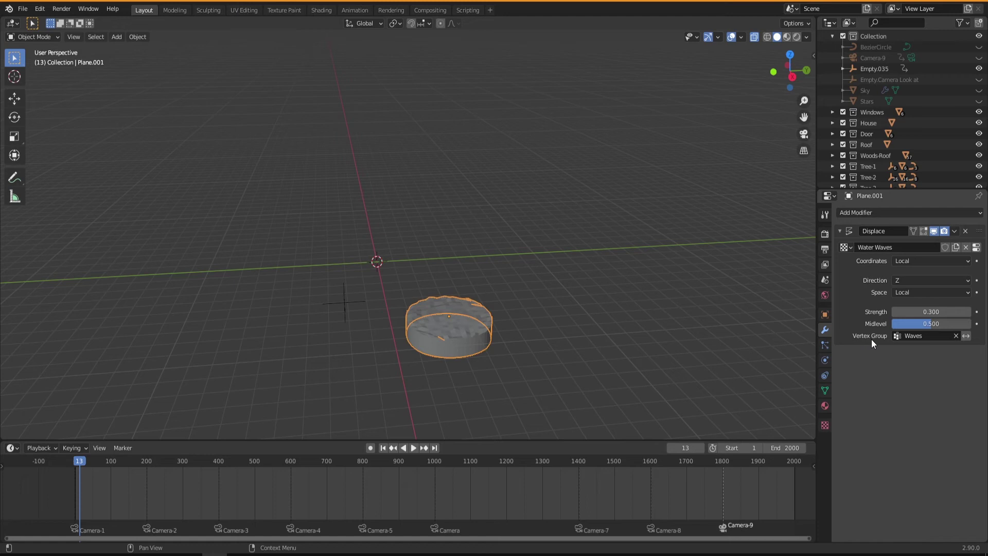
{"action": "left_click", "coordinate": [914, 261]}
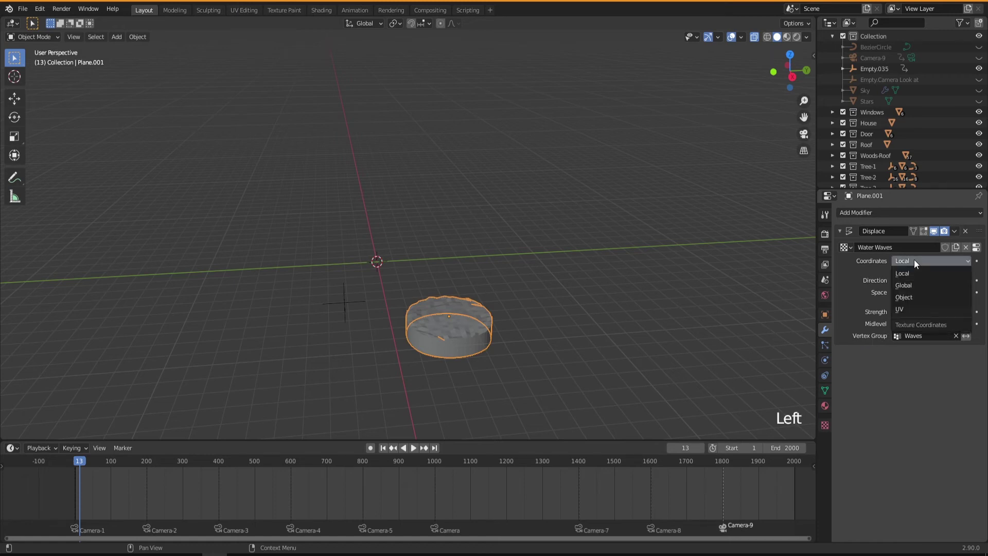
{"action": "left_click", "coordinate": [909, 298]}
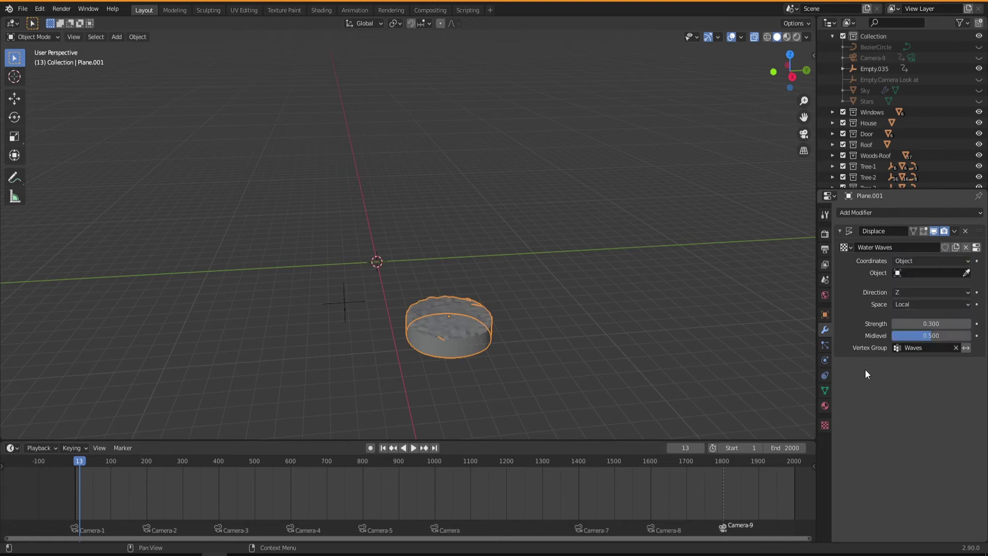
{"action": "left_click", "coordinate": [967, 273]}
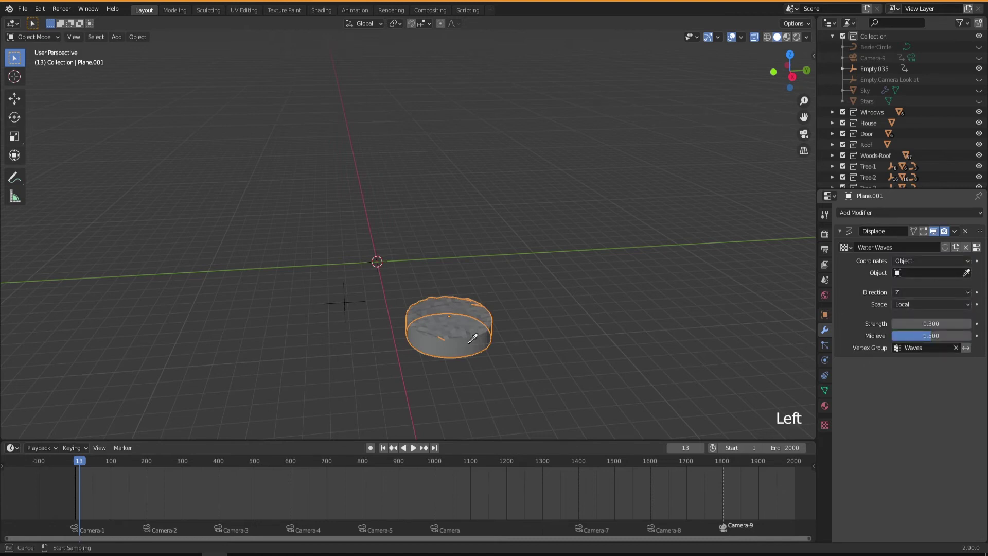
{"action": "left_click", "coordinate": [344, 303]}
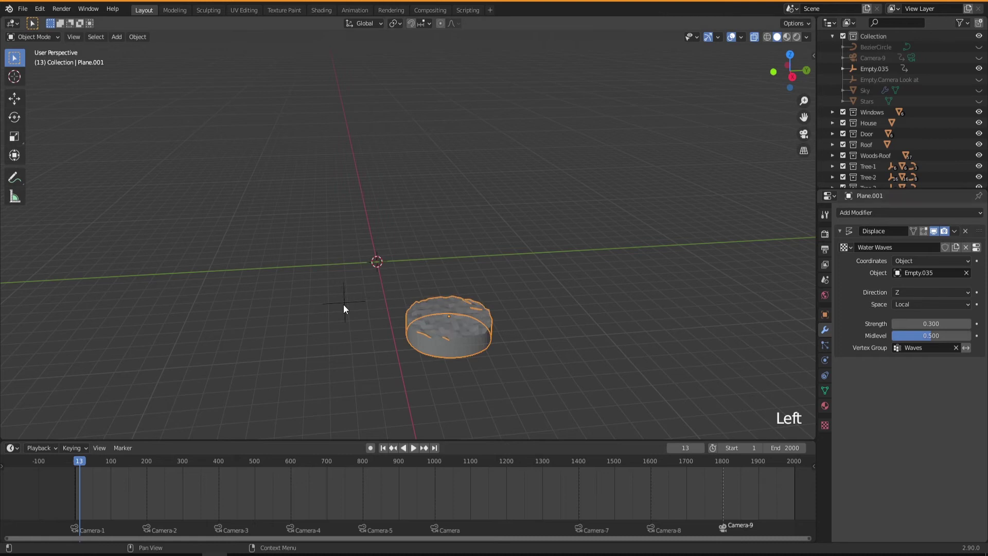
Step: Play the animation and examine the moving waves on the water surface from several angles
{"action": "middle_click_drag", "start_coordinate": [473, 354], "coordinate": [452, 355]}
{"action": "scroll", "coordinate": [461, 354], "scroll_direction": "up", "scroll_amount": 4}
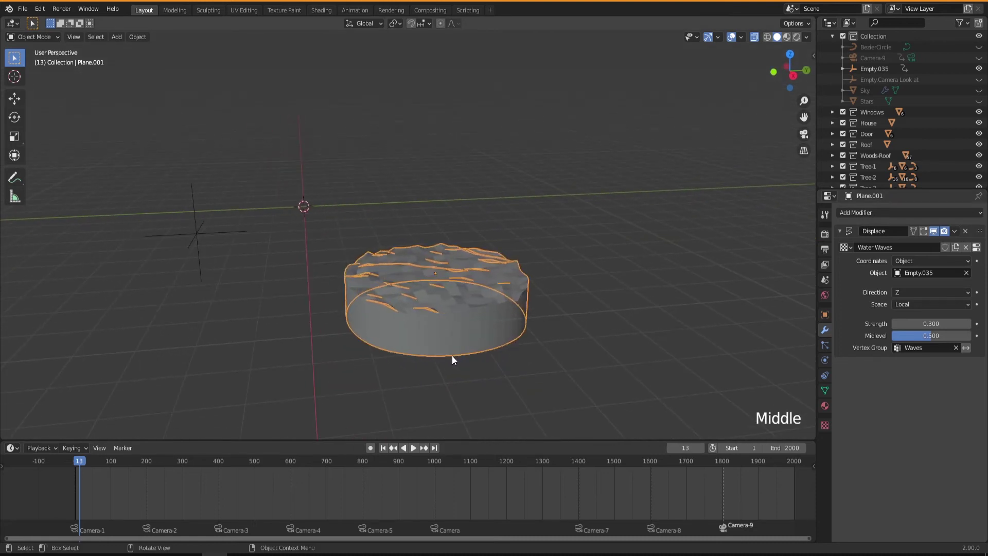
{"action": "key", "text": "space"}
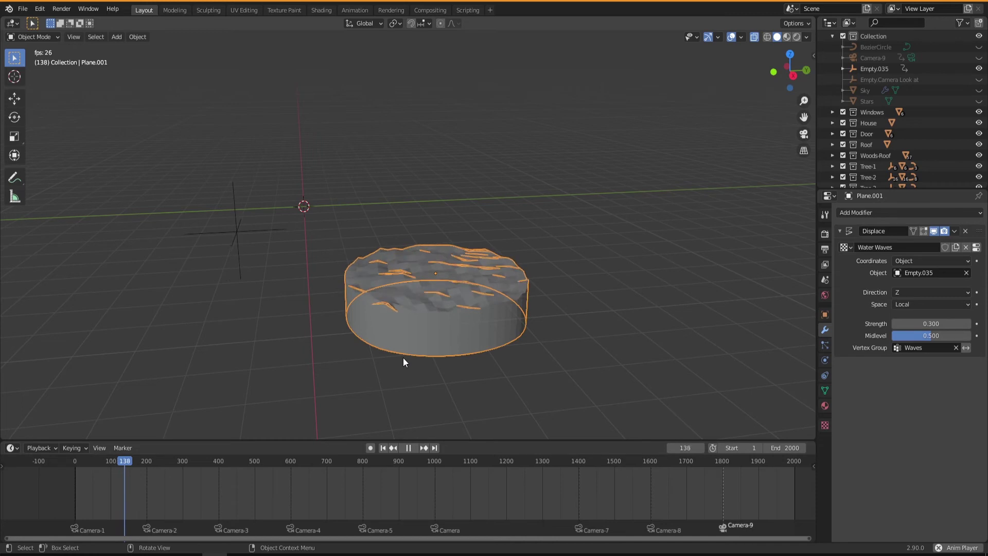
{"action": "middle_click_drag", "start_coordinate": [397, 355], "coordinate": [434, 360]}
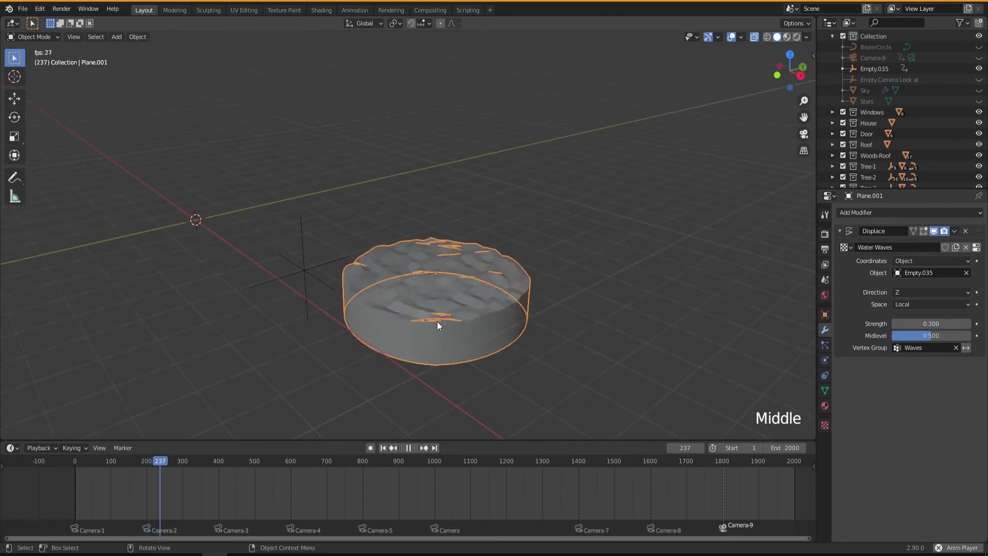
{"action": "scroll", "coordinate": [437, 321], "scroll_direction": "up", "scroll_amount": 3}
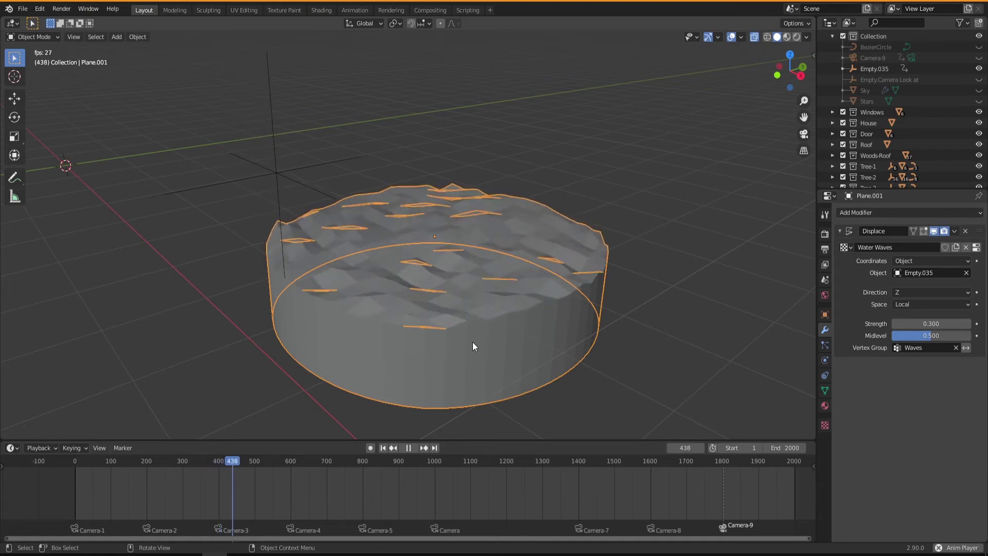
{"action": "mouse_move", "coordinate": [462, 344]}
{"action": "middle_mouse_down"}
{"action": "mouse_move", "coordinate": [440, 336]}
{"action": "mouse_move", "coordinate": [458, 355]}
{"action": "middle_mouse_up"}
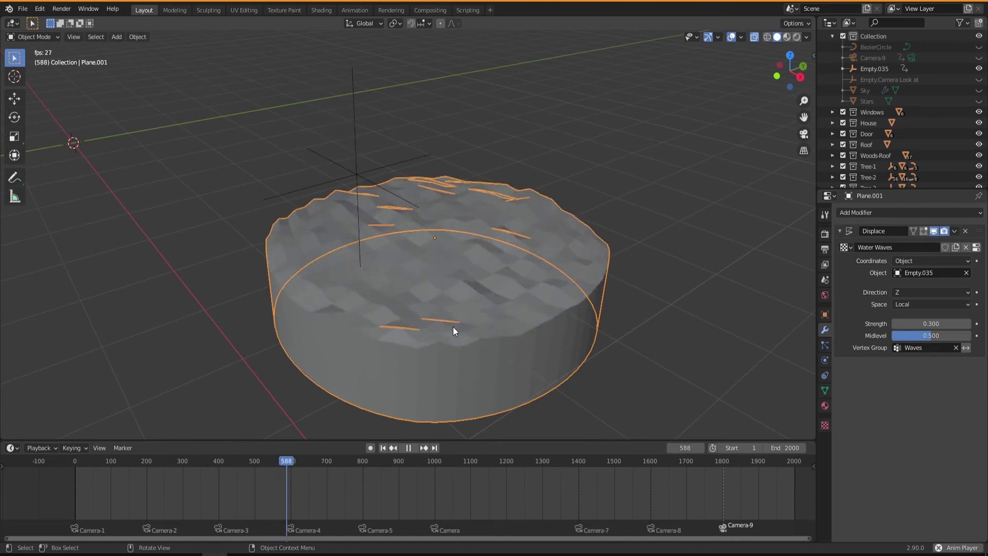
{"action": "middle_click_drag", "start_coordinate": [486, 335], "coordinate": [448, 348]}
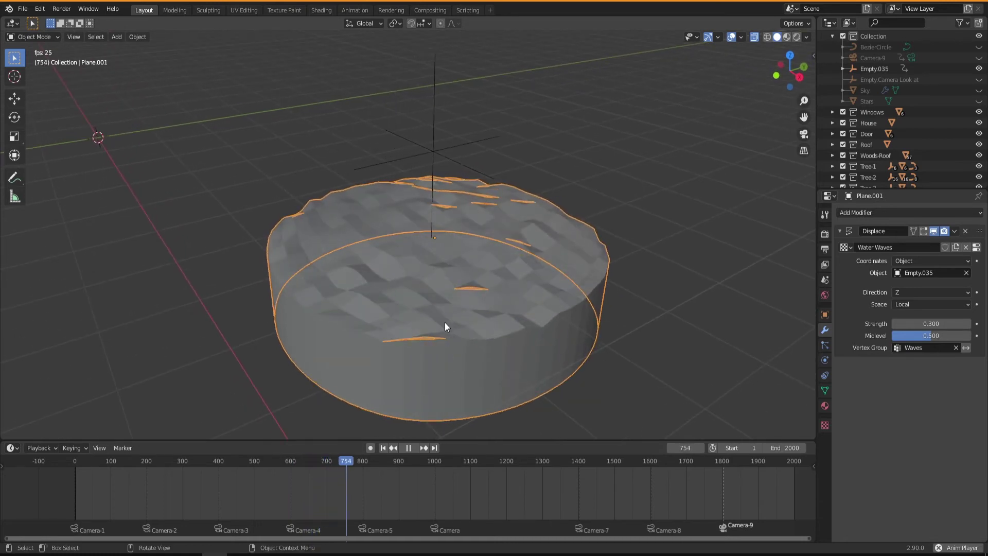
{"action": "middle_click_drag", "start_coordinate": [446, 329], "coordinate": [428, 333]}
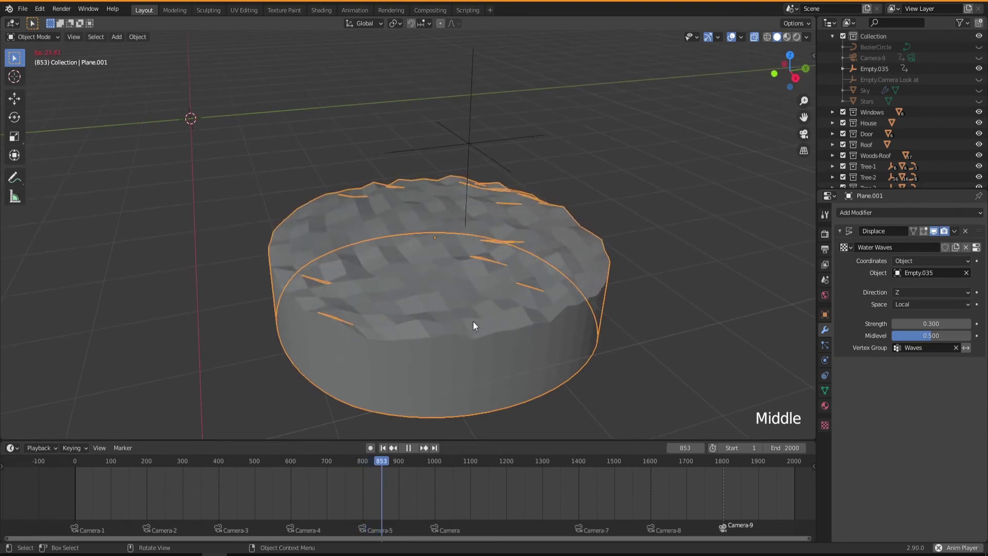
{"action": "middle_click_drag", "start_coordinate": [406, 313], "coordinate": [424, 302]}
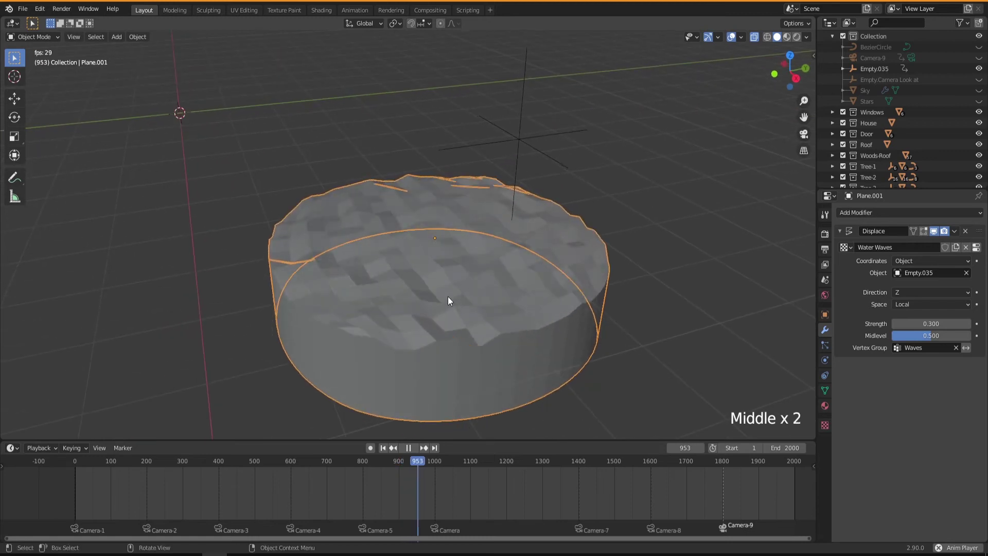
{"action": "middle_click_drag", "start_coordinate": [455, 309], "coordinate": [475, 313]}
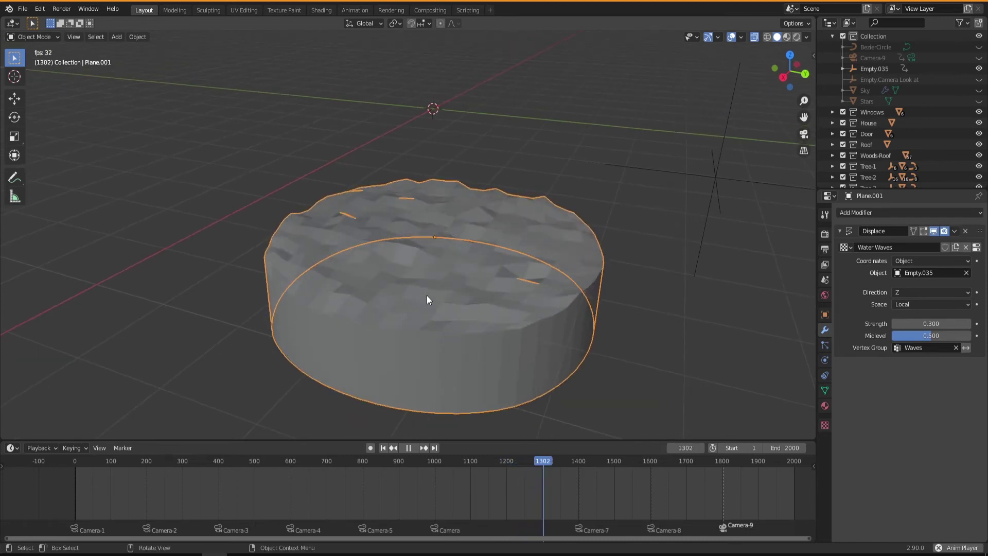
{"action": "middle_click_drag", "start_coordinate": [441, 295], "coordinate": [485, 328]}
{"action": "key", "text": "space"}
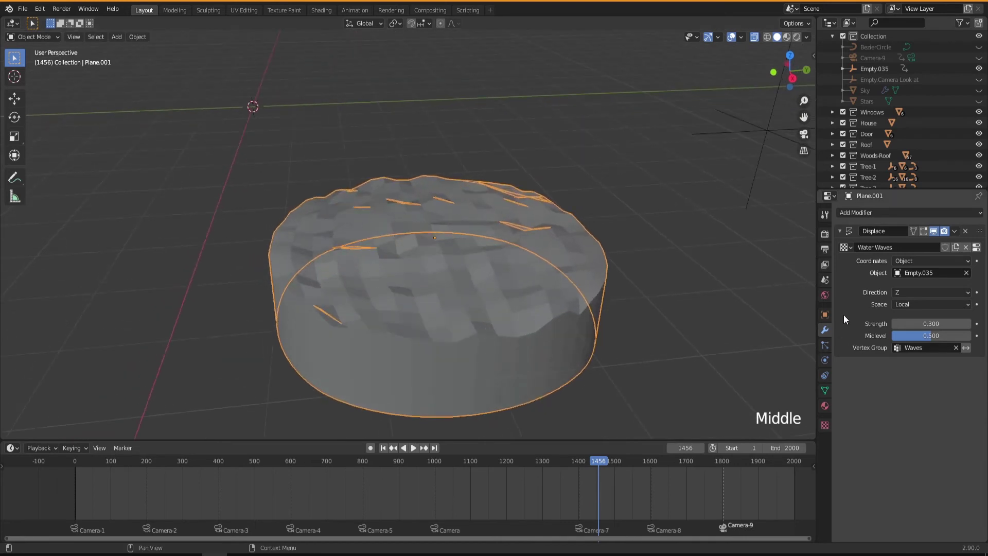
{"action": "middle_click_drag", "start_coordinate": [596, 337], "coordinate": [580, 333]}
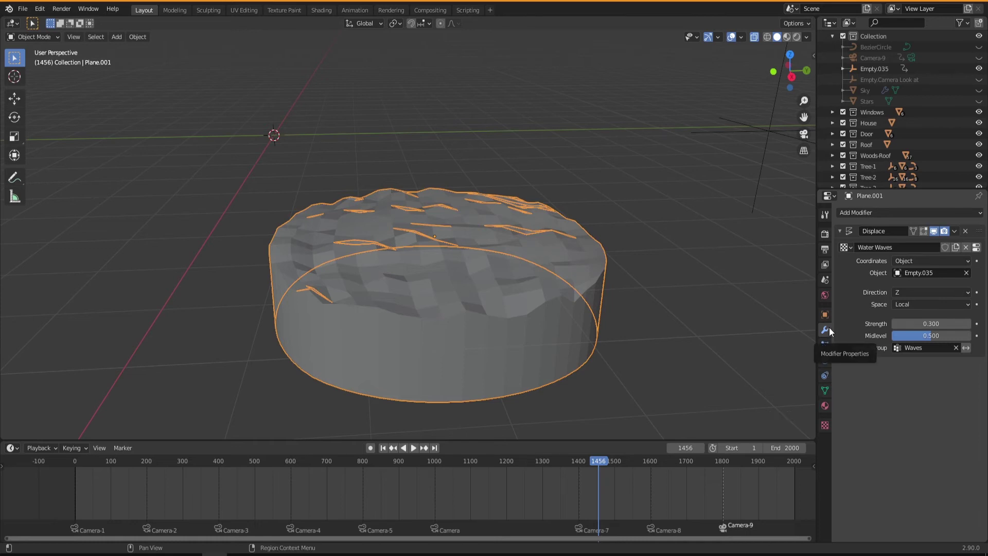
Step: Add a Subdivision Surface modifier after the water's Displace modifier and play the animation to check the smoothed waves
{"action": "left_click", "coordinate": [841, 233]}
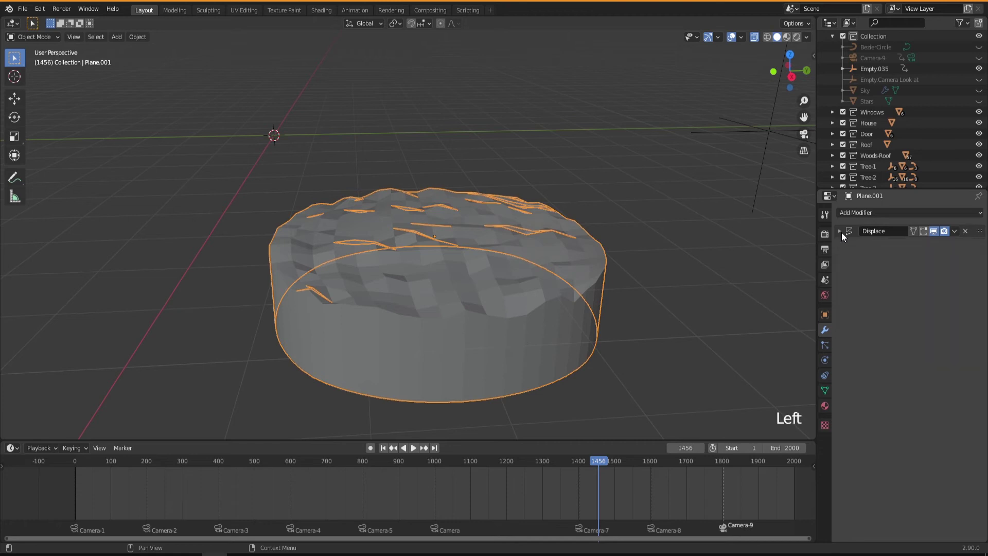
{"action": "left_click", "coordinate": [873, 215]}
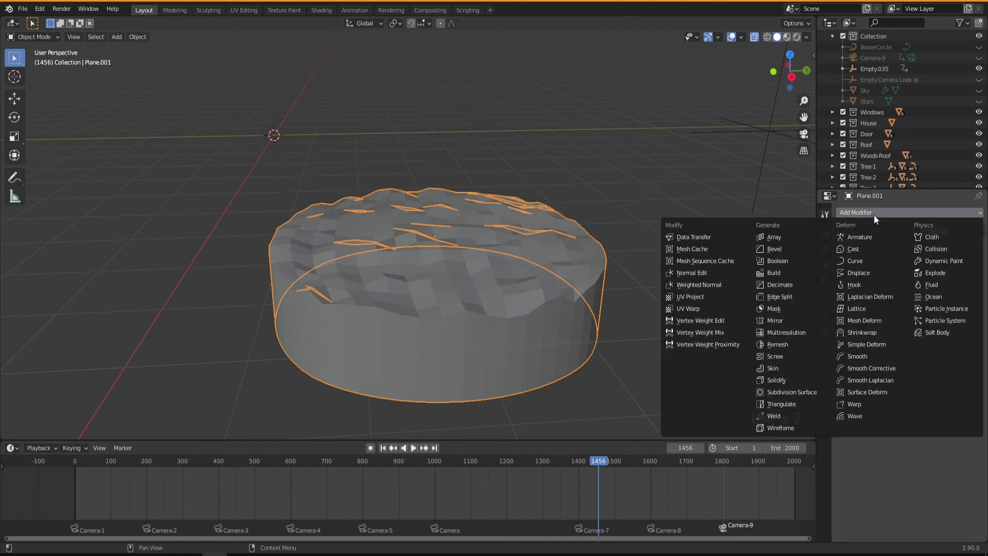
{"action": "left_click", "coordinate": [785, 391]}
{"action": "middle_click_drag", "start_coordinate": [531, 360], "coordinate": [452, 341]}
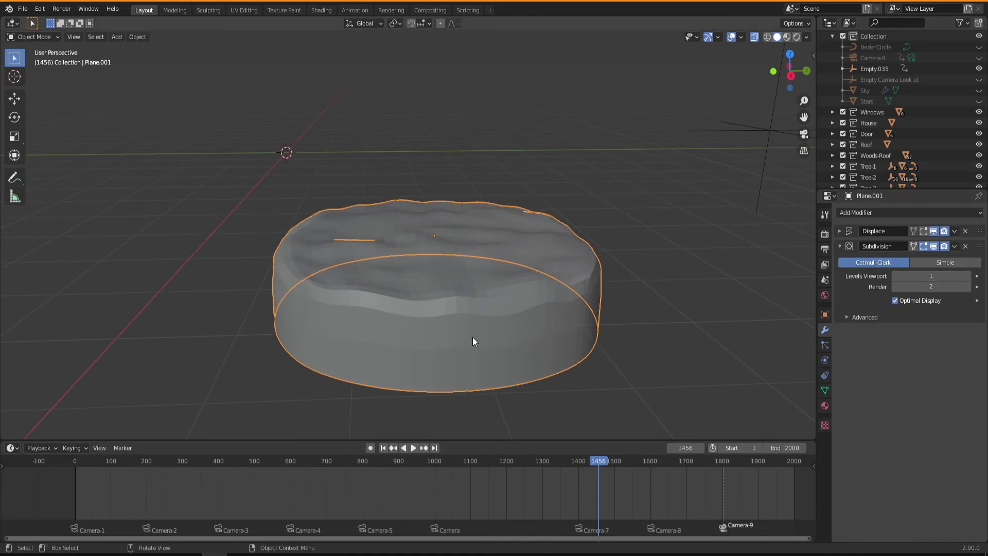
{"action": "middle_click_drag", "start_coordinate": [473, 337], "coordinate": [453, 341]}
{"action": "key", "text": "space"}
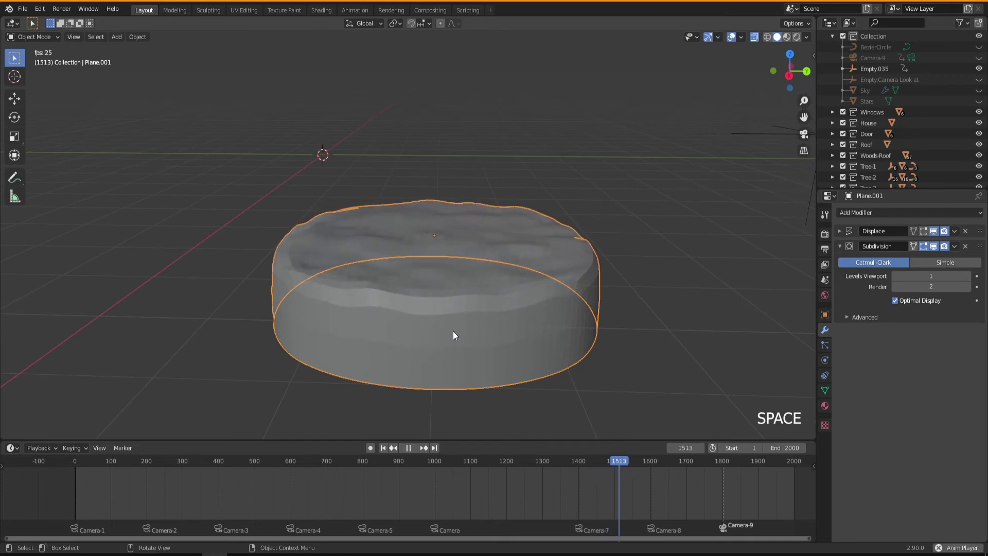
{"action": "mouse_move", "coordinate": [458, 327]}
{"action": "middle_mouse_down"}
{"action": "mouse_move", "coordinate": [443, 326]}
{"action": "mouse_move", "coordinate": [458, 332]}
{"action": "middle_mouse_up"}
{"action": "scroll", "coordinate": [431, 317], "scroll_direction": "up", "scroll_amount": 1}
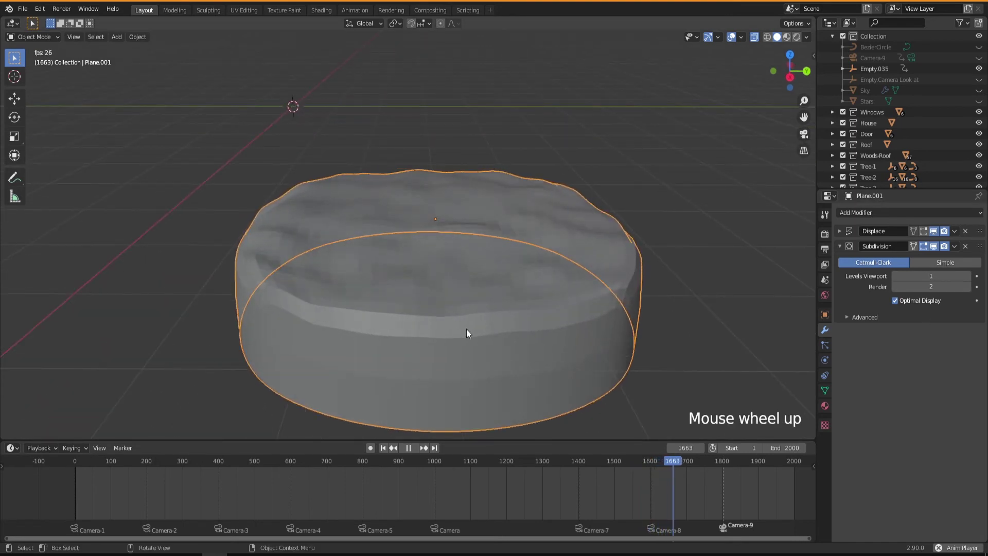
{"action": "middle_click_drag", "start_coordinate": [466, 329], "coordinate": [415, 330]}
{"action": "key", "text": "space"}
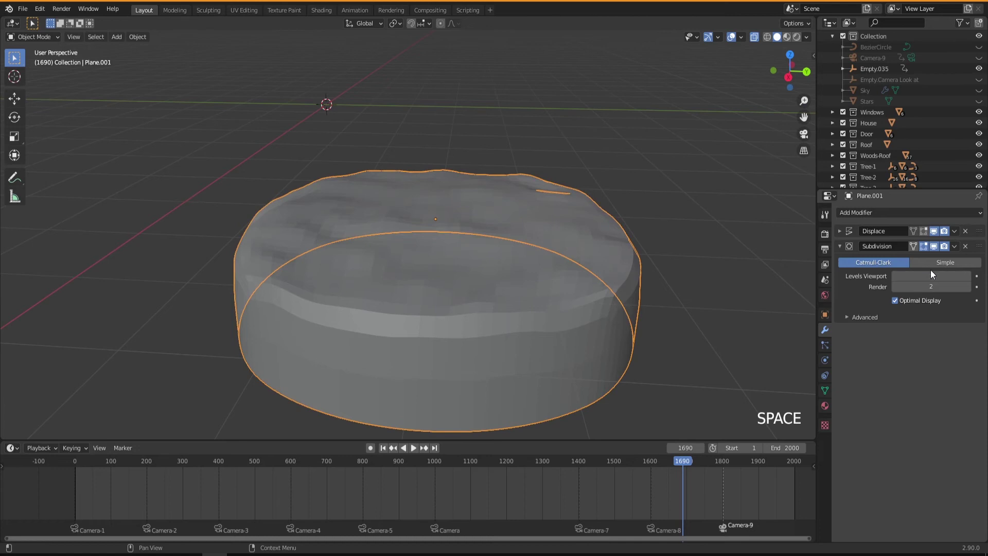
Step: Set the Subdivision modifier's viewport level to 2 and preview the wave animation again
{"action": "left_click", "coordinate": [931, 276]}
{"action": "left_click", "coordinate": [967, 276]}
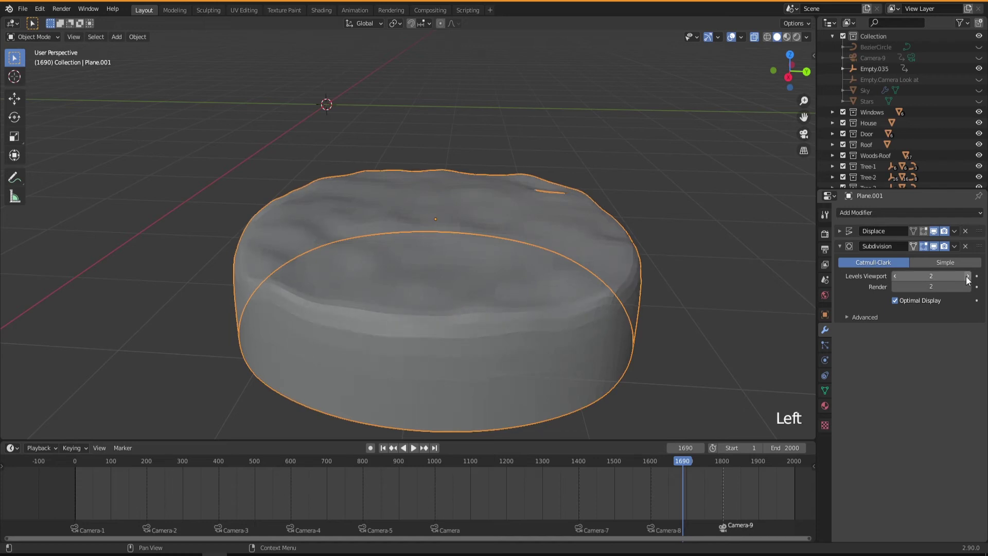
{"action": "mouse_move", "coordinate": [443, 369]}
{"action": "middle_mouse_down"}
{"action": "mouse_move", "coordinate": [425, 360]}
{"action": "mouse_move", "coordinate": [446, 366]}
{"action": "middle_mouse_up"}
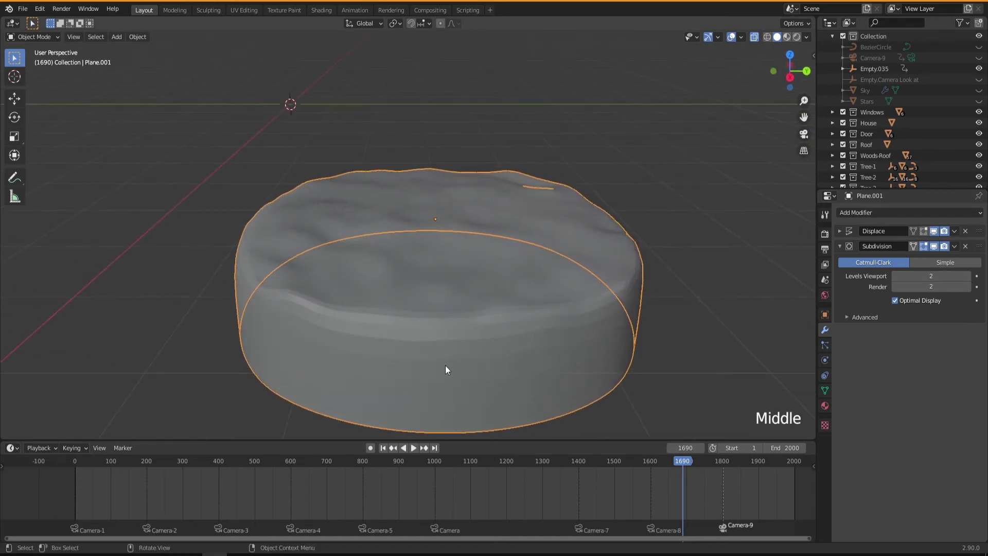
{"action": "key", "text": "space"}
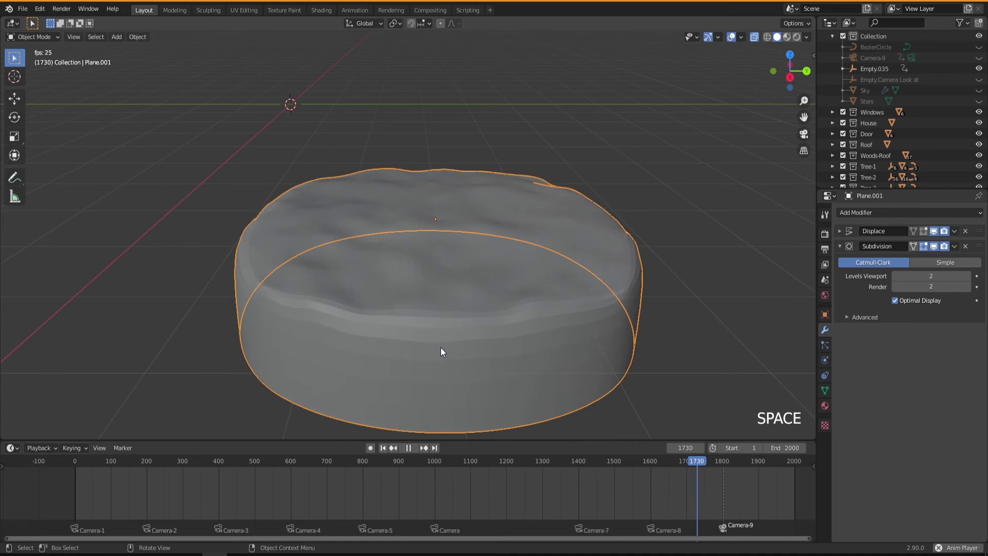
{"action": "middle_click_drag", "start_coordinate": [440, 340], "coordinate": [425, 332]}
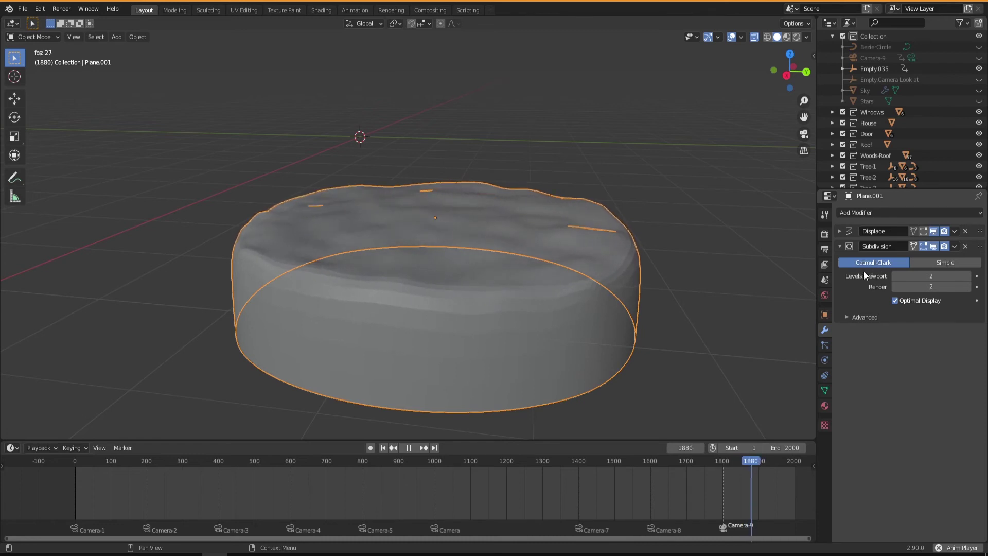
{"action": "key", "text": "space"}
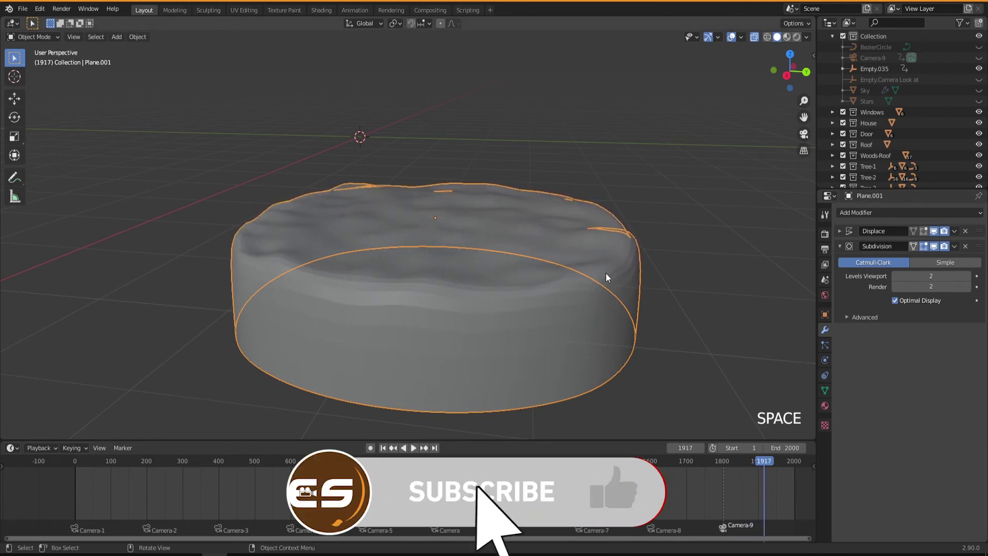
{"action": "middle_click_drag", "start_coordinate": [441, 329], "coordinate": [439, 334]}
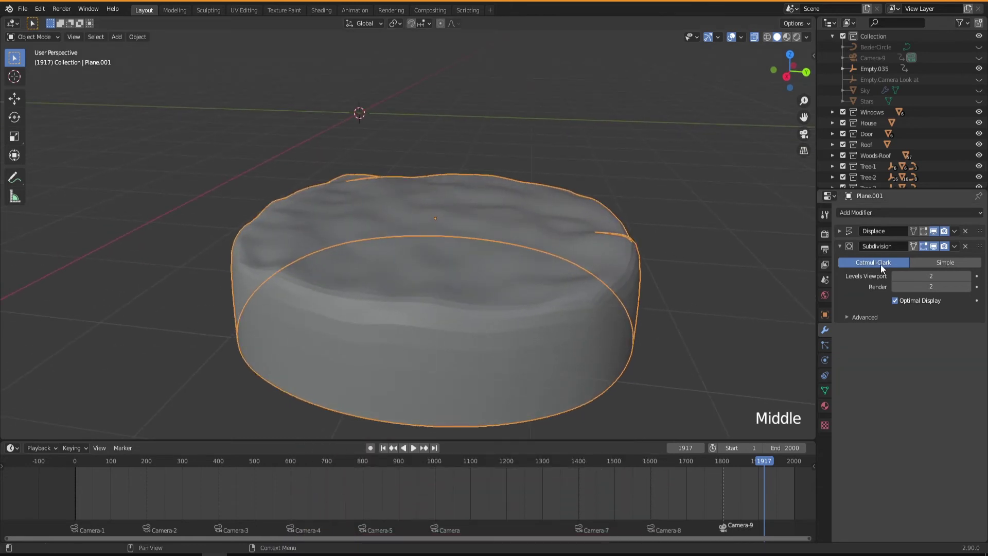
Step: Hide the Subdivision modifier in the viewport and add one edge loop around the water mesh's side, moved up about 0.436 m close to the top rim
{"action": "left_click", "coordinate": [937, 246]}
{"action": "middle_click_drag", "start_coordinate": [590, 325], "coordinate": [583, 323]}
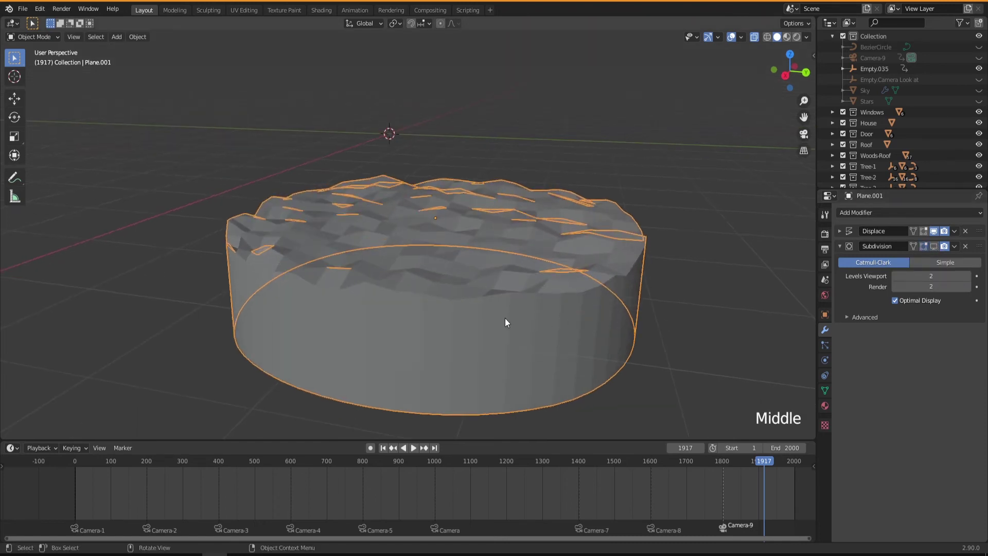
{"action": "key", "text": "Tab"}
{"action": "middle_click_drag", "start_coordinate": [481, 339], "coordinate": [486, 337]}
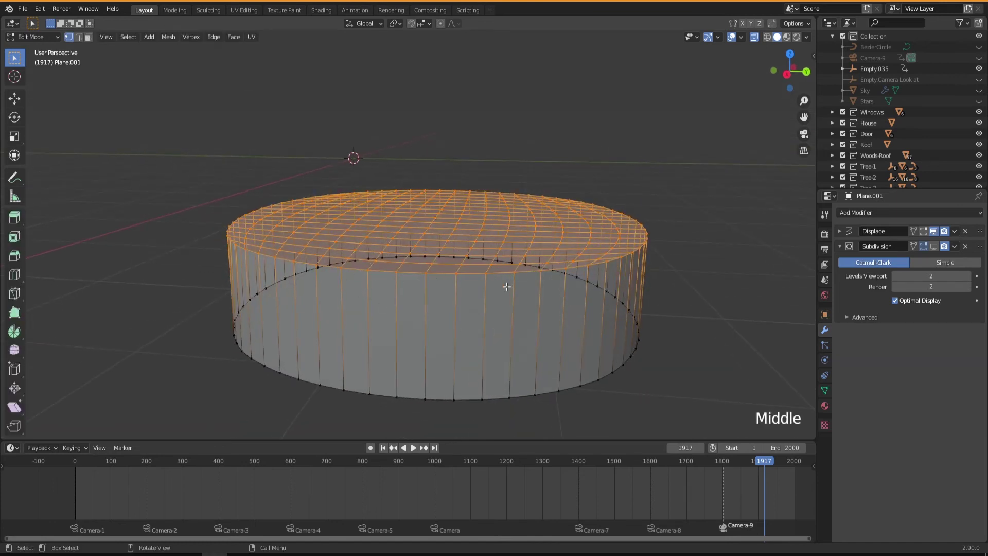
{"action": "middle_click_drag", "start_coordinate": [408, 283], "coordinate": [417, 283]}
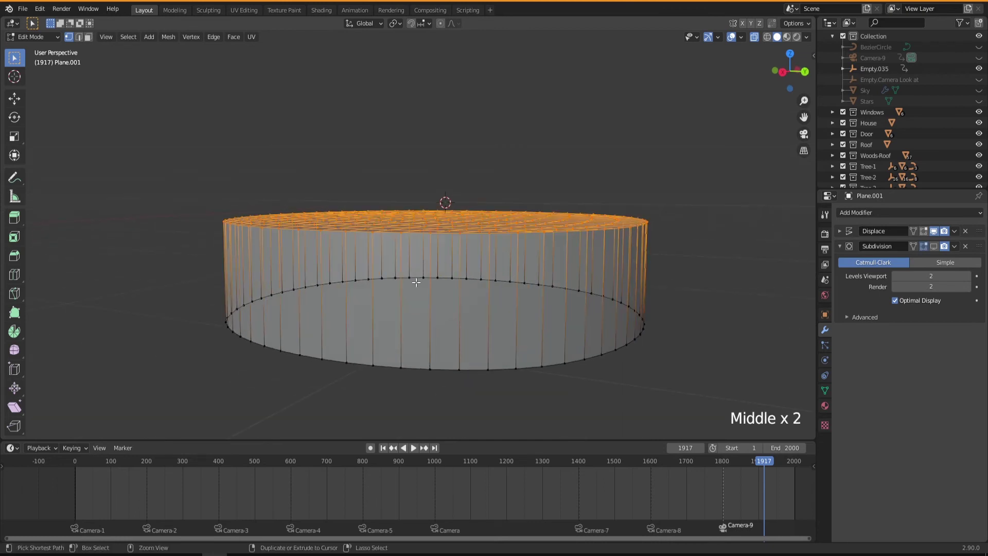
{"action": "key", "text": "ctrl+r"}
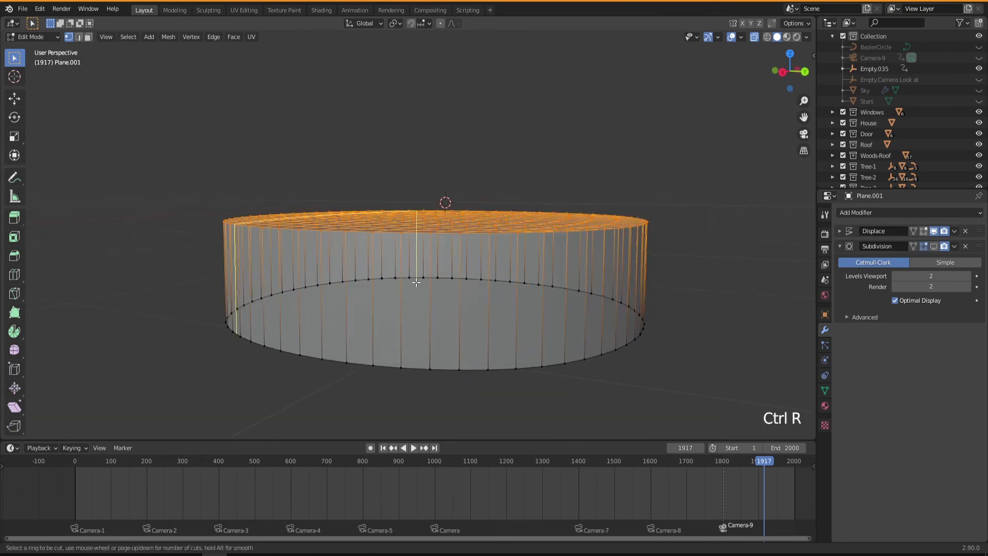
{"action": "left_click", "coordinate": [448, 297]}
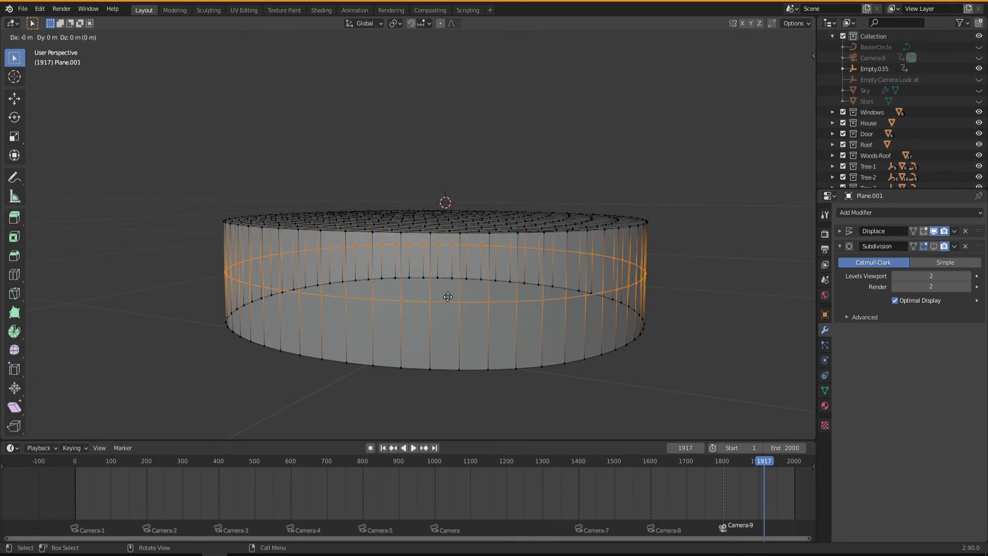
{"action": "key", "text": "z"}
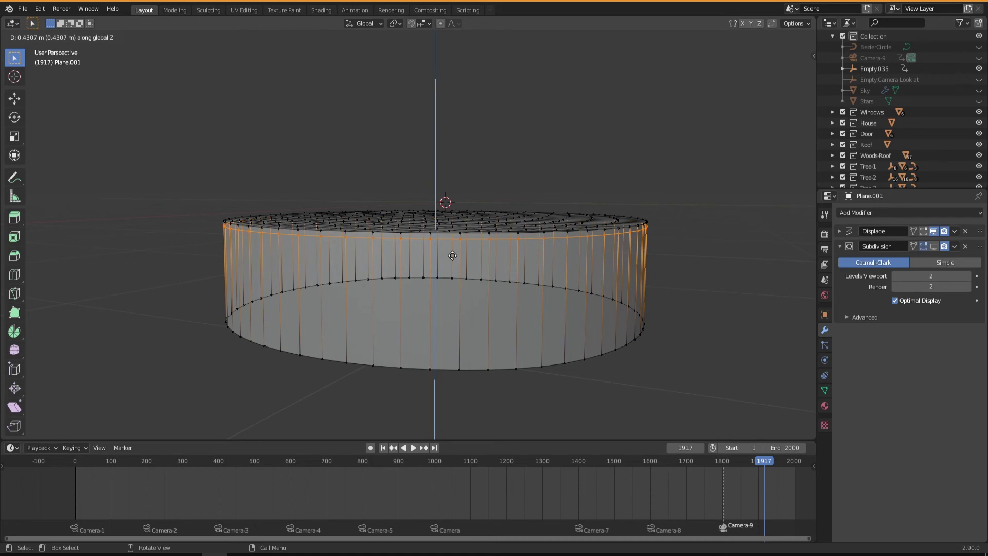
{"action": "left_click", "coordinate": [452, 255]}
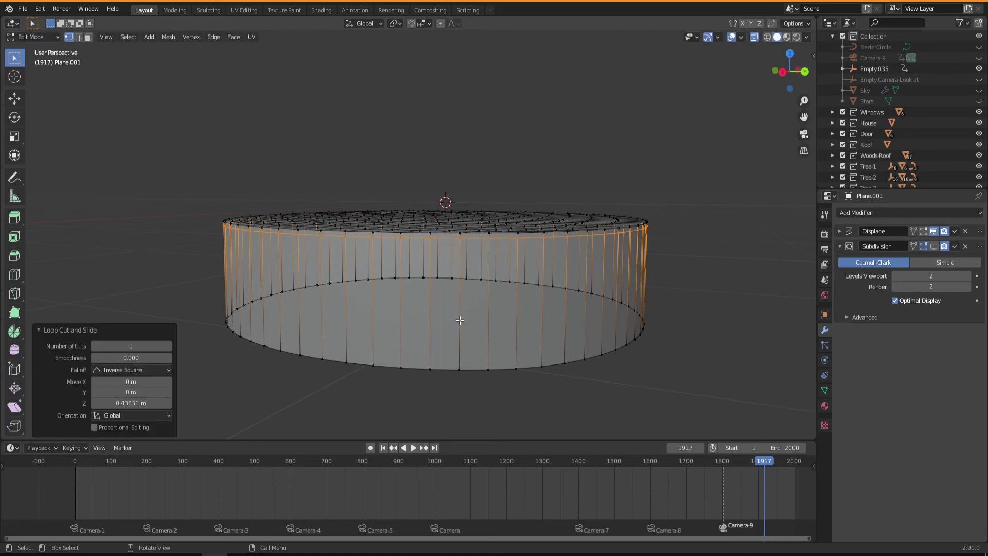
{"action": "middle_click_drag", "start_coordinate": [459, 320], "coordinate": [473, 333]}
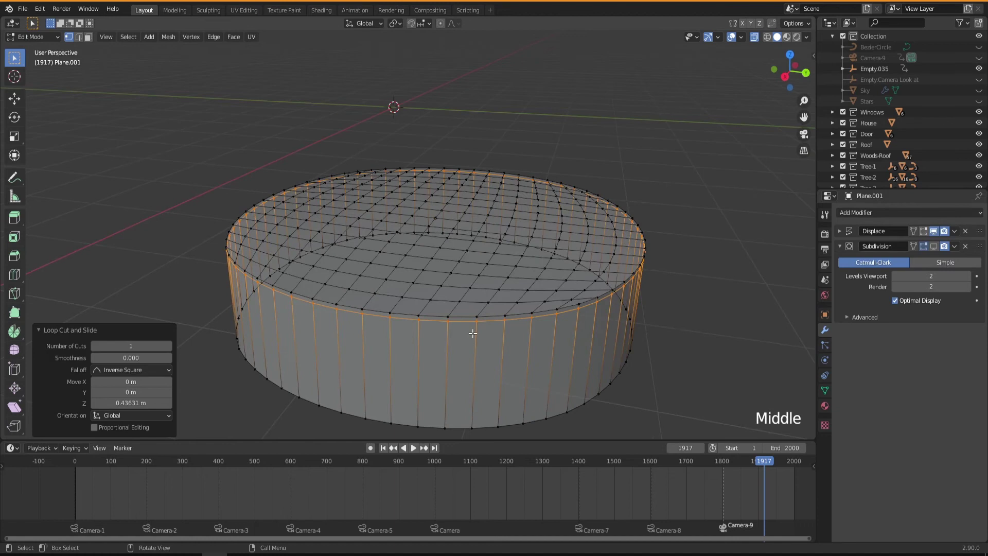
Step: Show the Subdivision modifier in the viewport again in Object Mode and set its viewport and render levels to 1
{"action": "key", "text": "Tab"}
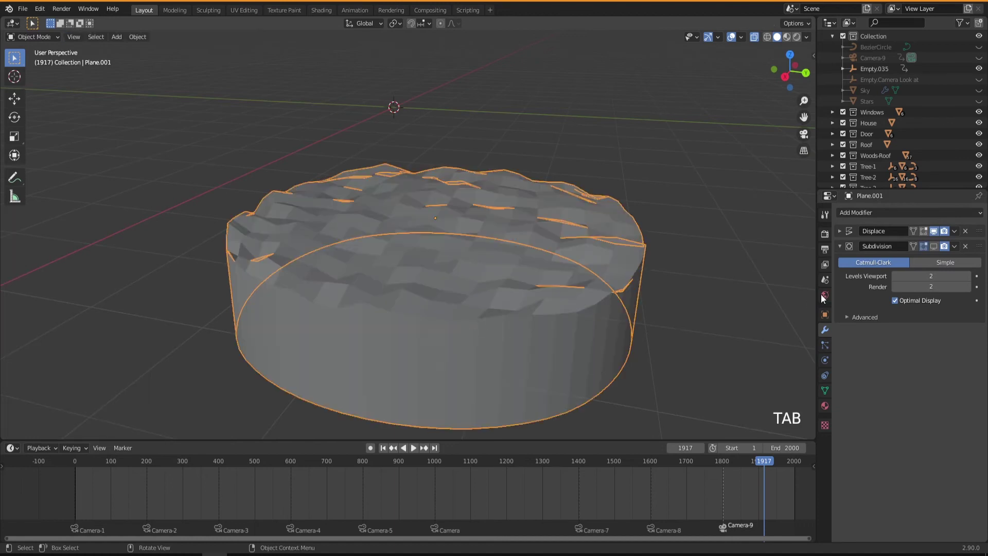
{"action": "left_click", "coordinate": [933, 246]}
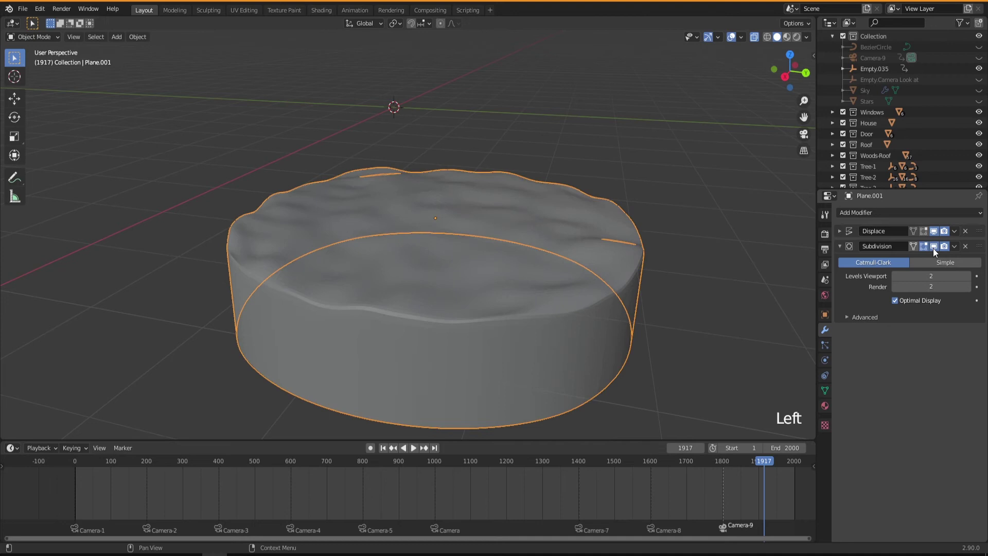
{"action": "mouse_move", "coordinate": [406, 341]}
{"action": "middle_mouse_down"}
{"action": "mouse_move", "coordinate": [387, 332]}
{"action": "mouse_move", "coordinate": [395, 352]}
{"action": "mouse_move", "coordinate": [387, 342]}
{"action": "middle_mouse_up"}
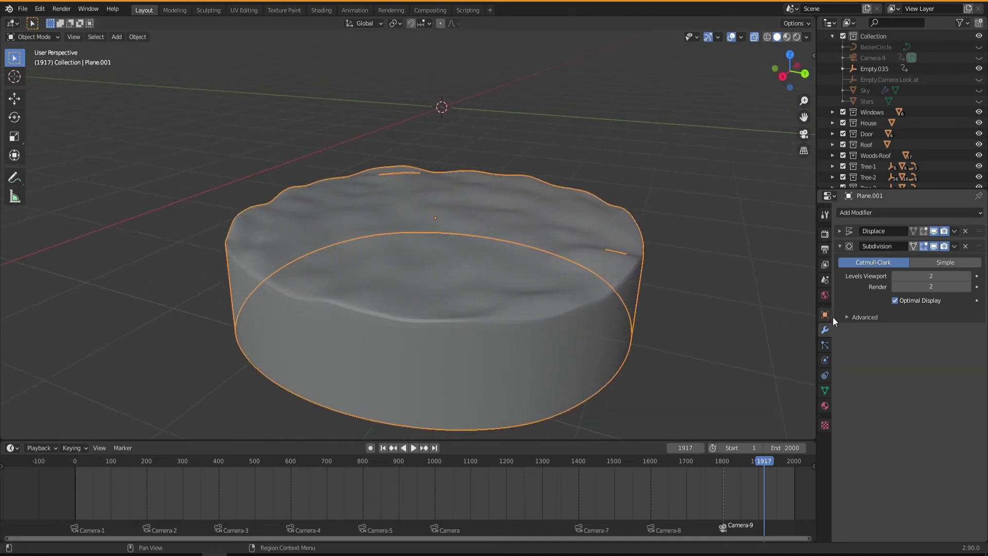
{"action": "left_click", "coordinate": [896, 276]}
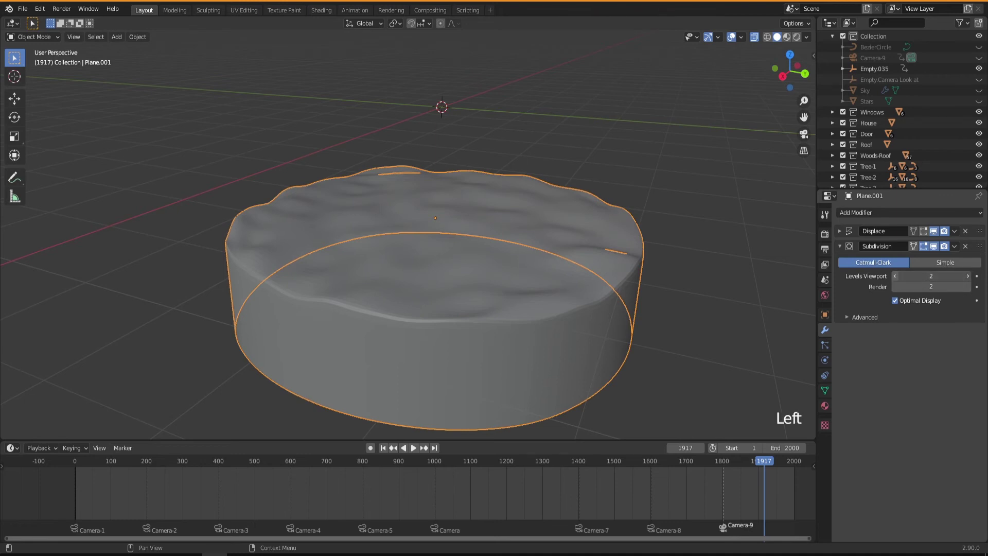
{"action": "left_click", "coordinate": [895, 288]}
{"action": "mouse_move", "coordinate": [462, 342]}
{"action": "middle_mouse_down"}
{"action": "mouse_move", "coordinate": [437, 340]}
{"action": "mouse_move", "coordinate": [454, 353]}
{"action": "mouse_move", "coordinate": [456, 345]}
{"action": "middle_mouse_up"}
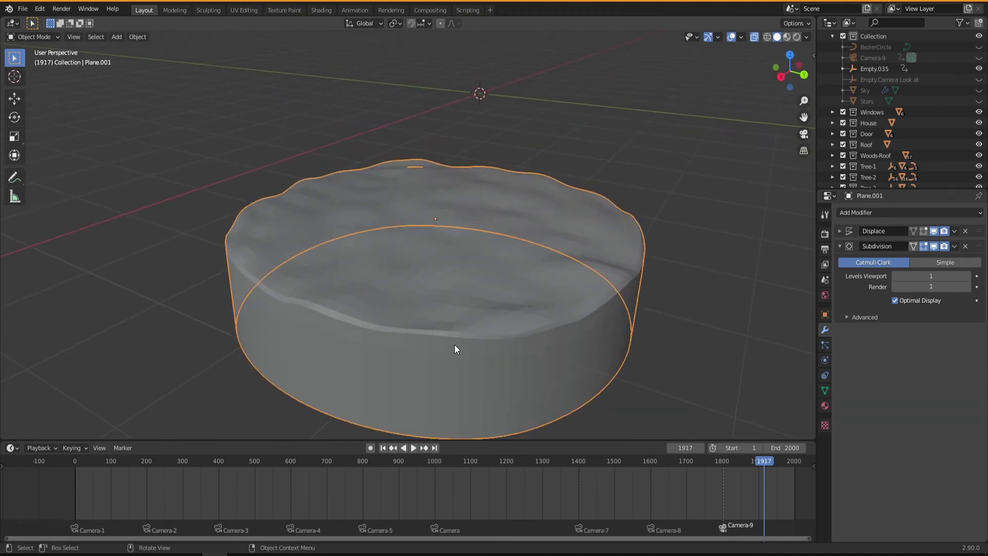
Step: Reveal all hidden scene objects and switch the viewport to rendered shading with the pond in view
{"action": "key", "text": "alt+h"}
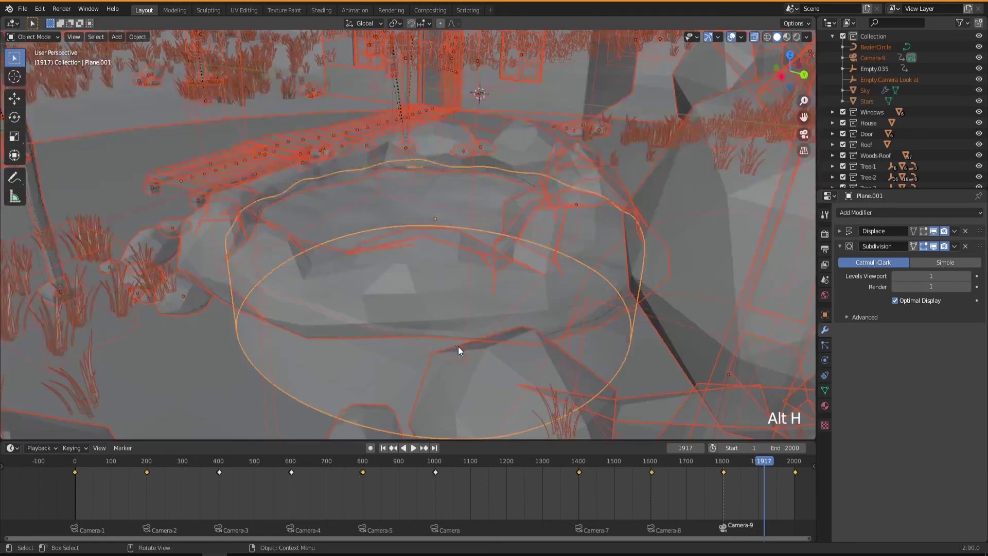
{"action": "scroll", "coordinate": [476, 339], "scroll_direction": "down", "scroll_amount": 2}
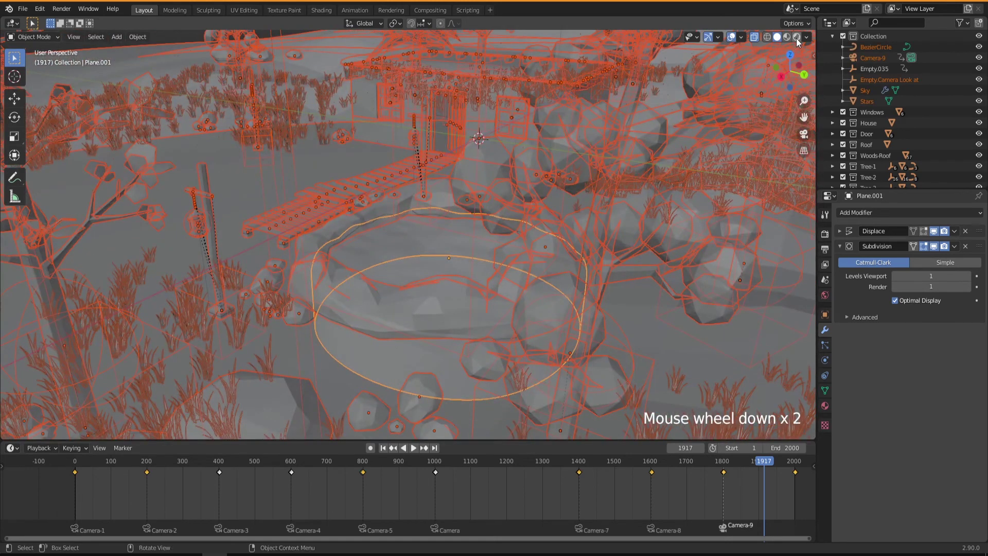
{"action": "key", "text": "z"}
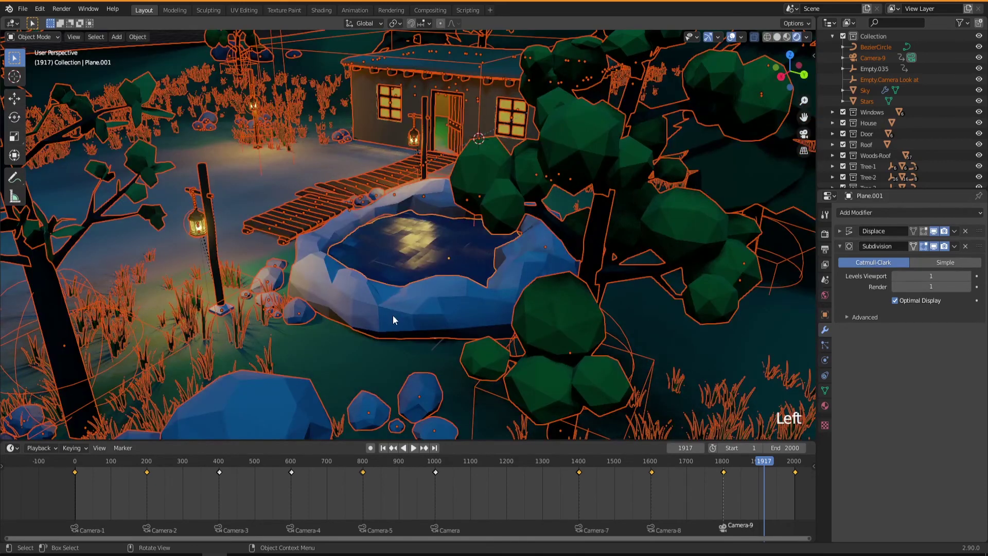
{"action": "left_click", "coordinate": [406, 253]}
{"action": "middle_click_drag", "start_coordinate": [387, 276], "coordinate": [436, 285]}
{"action": "left_click", "coordinate": [604, 279]}
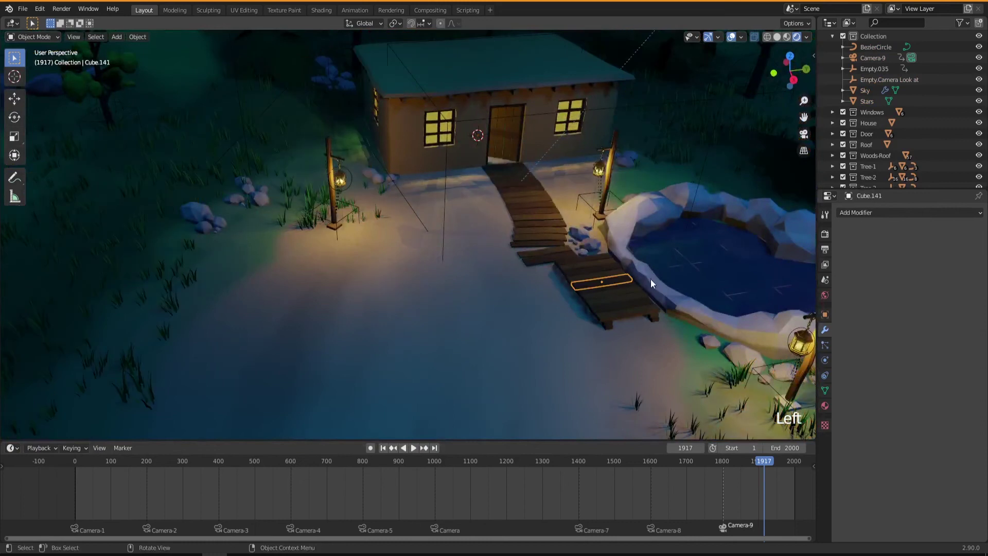
{"action": "middle_click_drag", "start_coordinate": [659, 266], "coordinate": [501, 295], "text": "shift"}
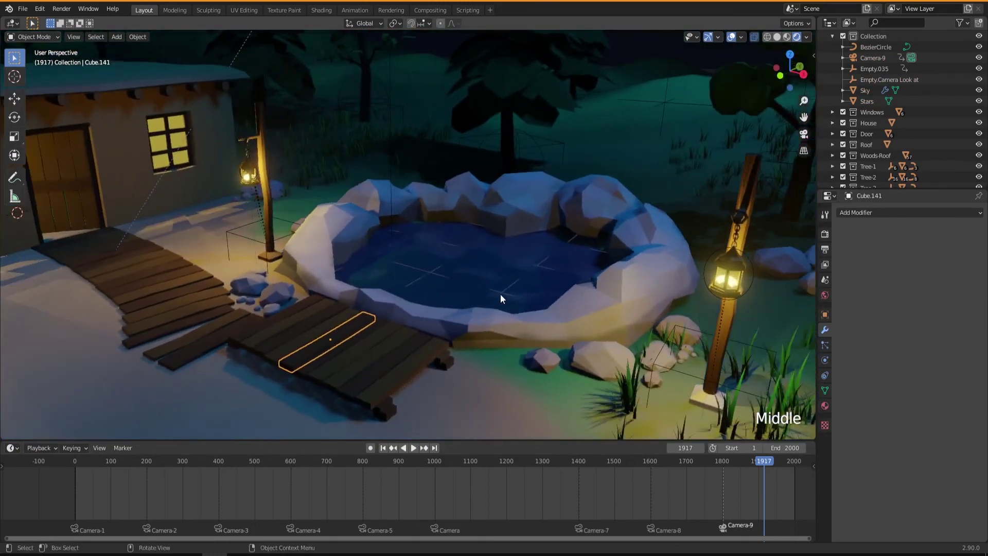
Step: Play the animation to examine the pond's waves in rendered view, and review the water's Water Waves texture and Displace settings
{"action": "key", "text": "space"}
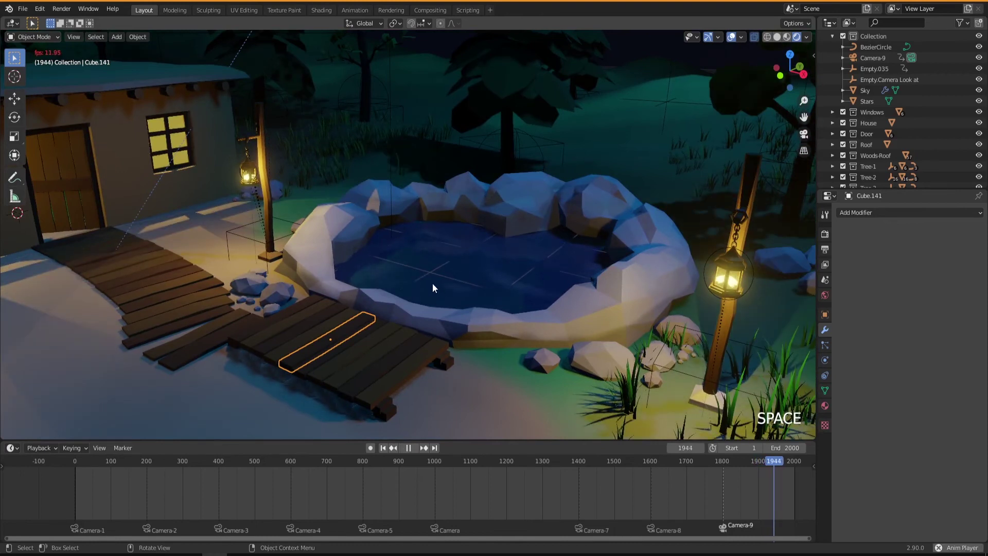
{"action": "middle_click_drag", "start_coordinate": [428, 297], "coordinate": [429, 276]}
{"action": "scroll", "coordinate": [437, 316], "scroll_direction": "up", "scroll_amount": 5}
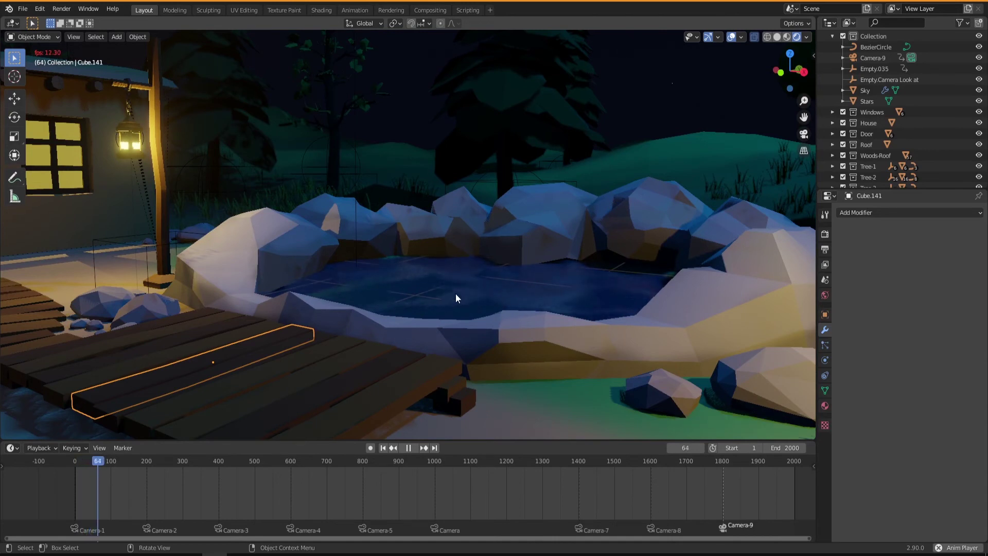
{"action": "left_click", "coordinate": [427, 283]}
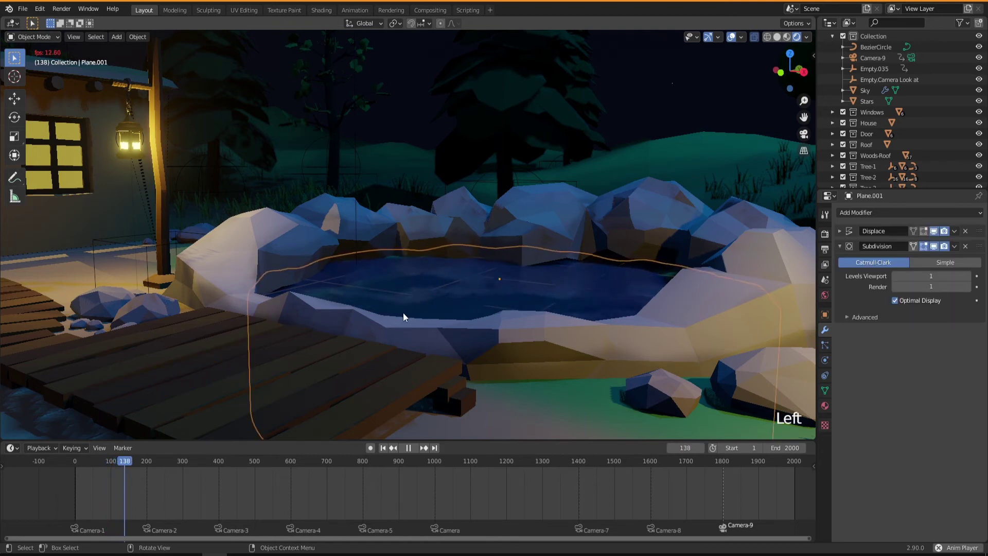
{"action": "left_click", "coordinate": [825, 425]}
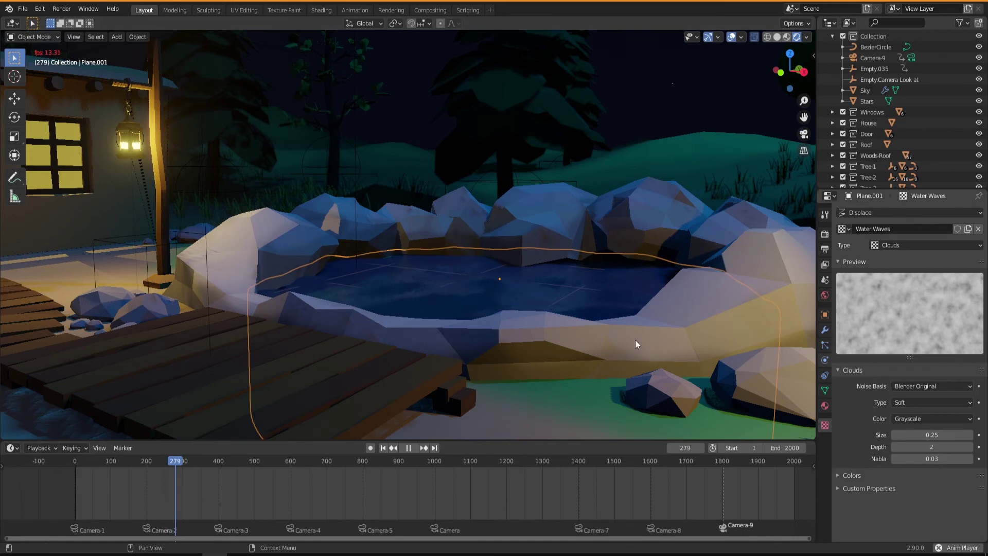
{"action": "left_click", "coordinate": [825, 330]}
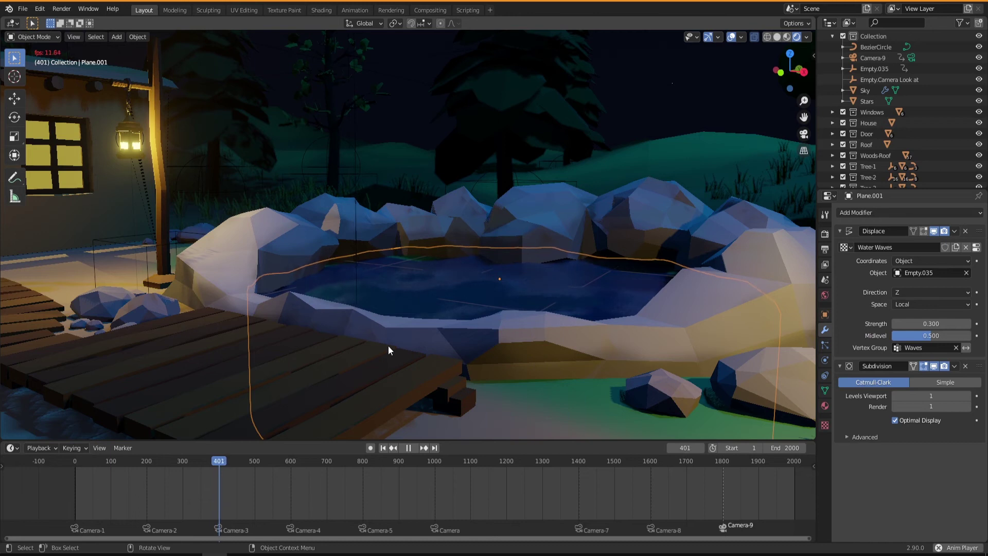
{"action": "key", "text": "space"}
Step: Examine the pond and the whole cabin scene in rendered view from close up and from far away
{"action": "mouse_move", "coordinate": [413, 312]}
{"action": "middle_mouse_down"}
{"action": "mouse_move", "coordinate": [400, 316]}
{"action": "mouse_move", "coordinate": [413, 330]}
{"action": "middle_mouse_up"}
{"action": "scroll", "coordinate": [403, 315], "scroll_direction": "down", "scroll_amount": 4}
{"action": "scroll", "coordinate": [404, 315], "scroll_direction": "down", "scroll_amount": 6}
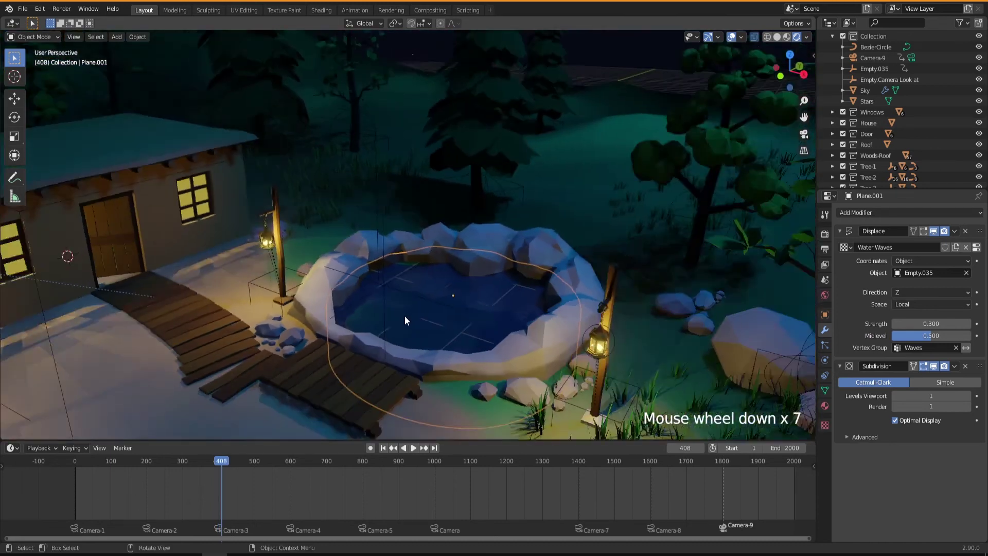
{"action": "middle_click_drag", "start_coordinate": [410, 329], "coordinate": [505, 191], "text": "shift"}
{"action": "middle_click_drag", "start_coordinate": [453, 248], "coordinate": [490, 298], "text": "shift"}
{"action": "scroll", "coordinate": [495, 291], "scroll_direction": "up", "scroll_amount": 3}
{"action": "scroll", "coordinate": [471, 266], "scroll_direction": "down", "scroll_amount": 2}
{"action": "scroll", "coordinate": [471, 267], "scroll_direction": "down", "scroll_amount": 6}
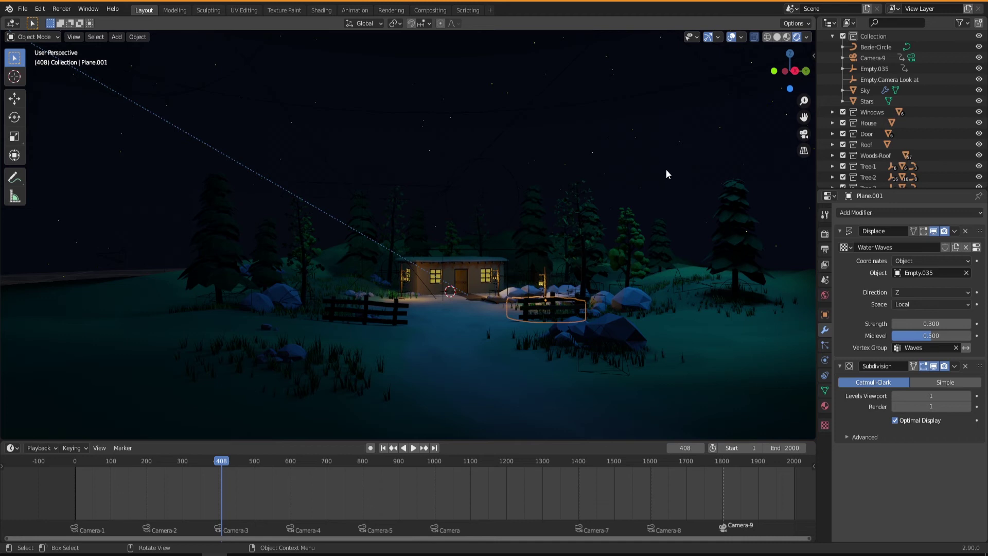
{"action": "middle_click_drag", "start_coordinate": [504, 323], "coordinate": [487, 310]}
{"action": "double_click", "coordinate": [486, 311]}
{"action": "left_click", "coordinate": [467, 300]}
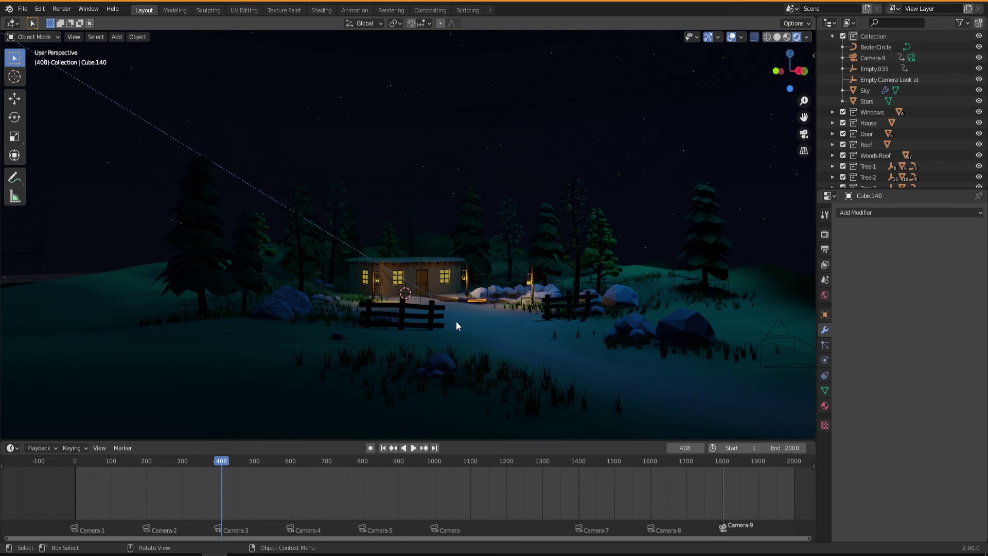
Step: Check the scene through the camera while scrubbing the timeline to frame 836, and save the blend file
{"action": "key", "text": "KP_0"}
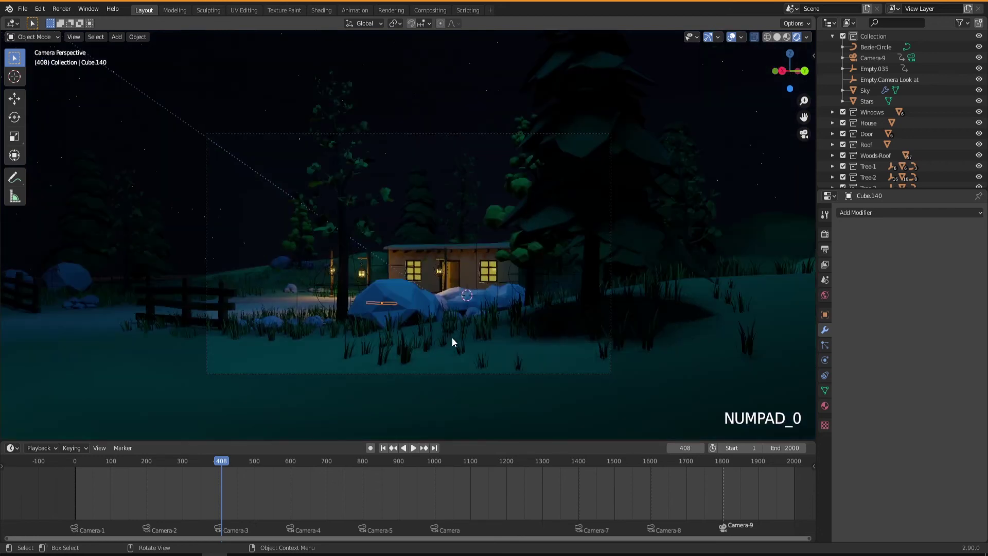
{"action": "left_click_drag", "start_coordinate": [102, 462], "coordinate": [376, 495]}
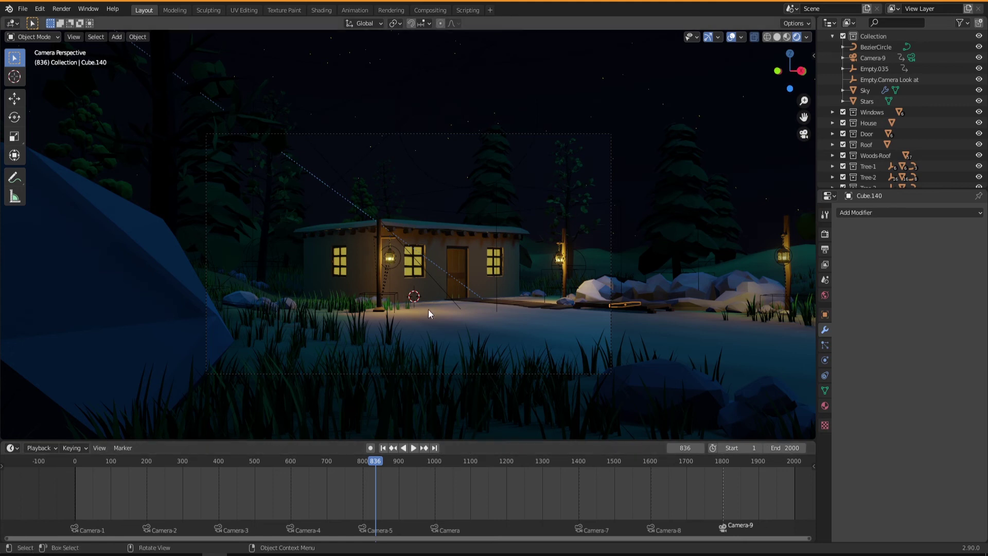
{"action": "left_click", "coordinate": [23, 9]}
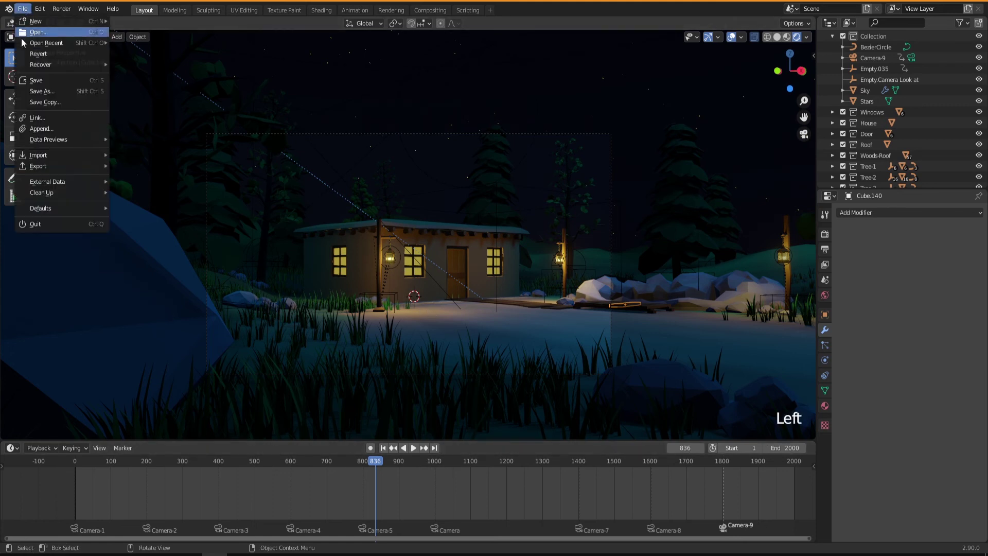
{"action": "left_click", "coordinate": [36, 83]}
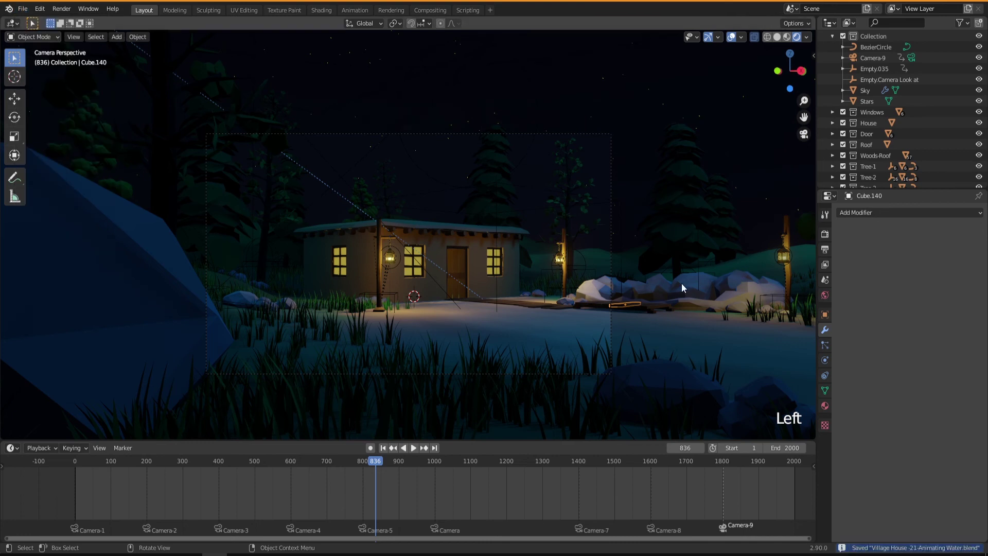
Step: Set the scene's output frame rate to 25 fps and open the choices for the output file format
{"action": "left_click", "coordinate": [825, 249]}
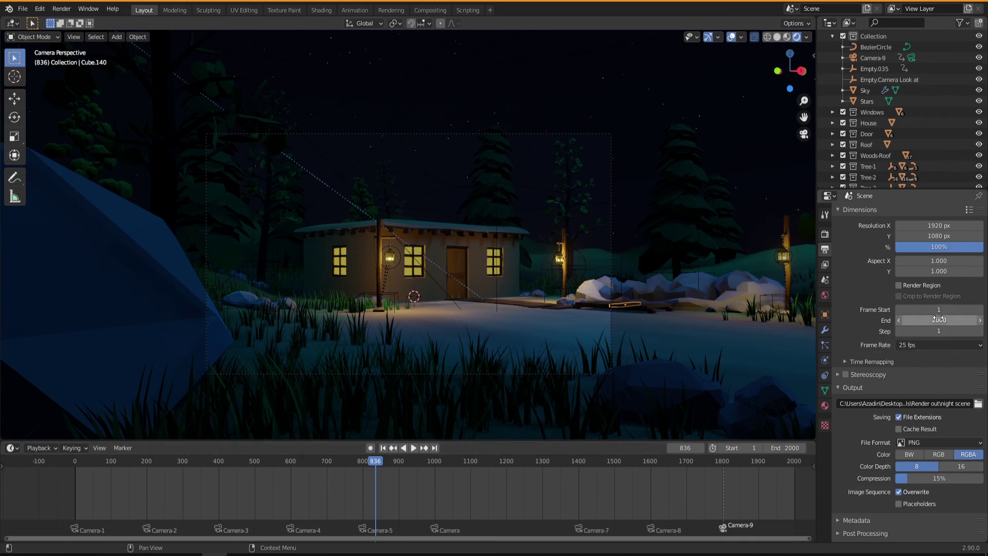
{"action": "left_click", "coordinate": [912, 346]}
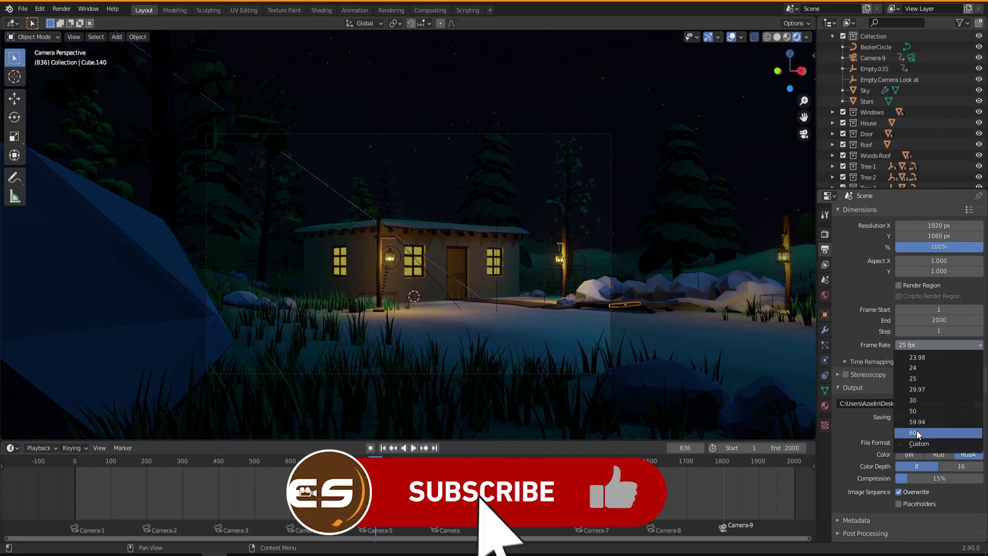
{"action": "left_click", "coordinate": [918, 380]}
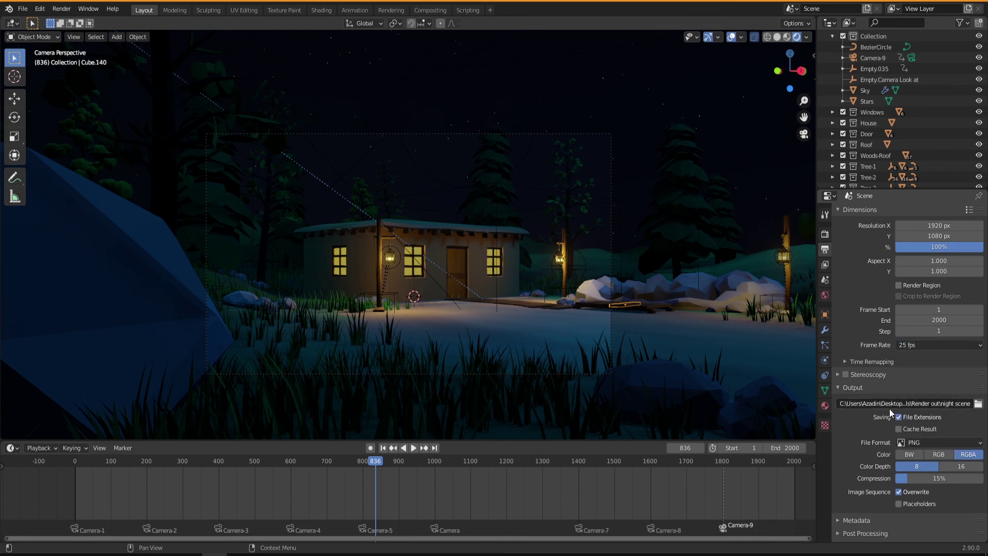
{"action": "scroll", "coordinate": [872, 453], "scroll_direction": "down", "scroll_amount": 1}
{"action": "left_click", "coordinate": [937, 443]}
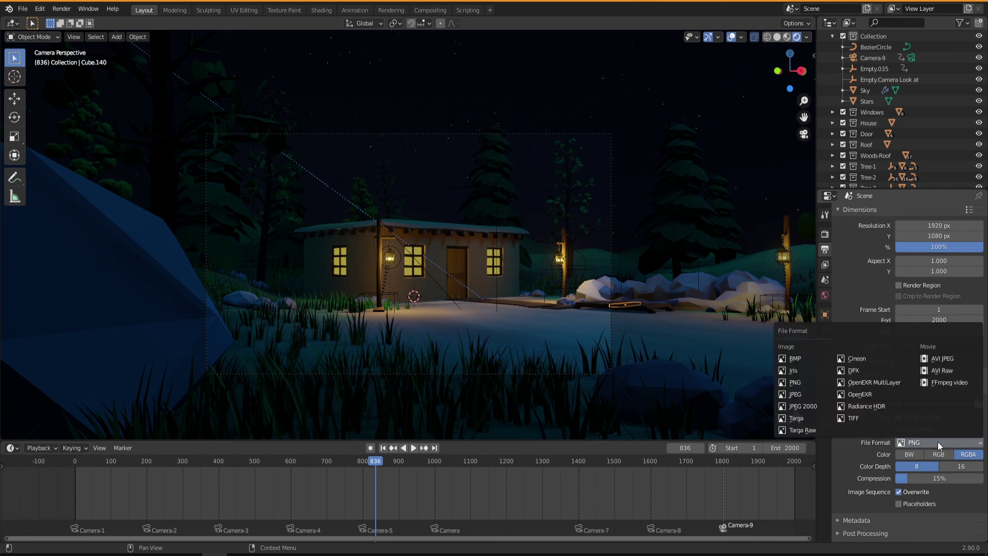